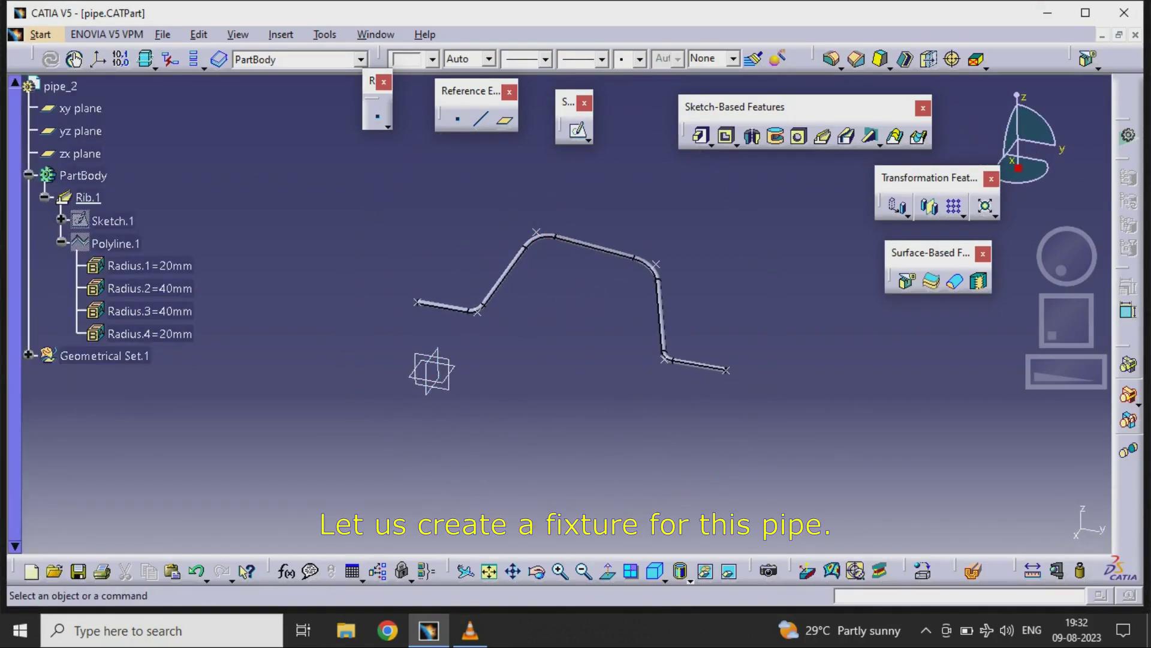
Step: Close the pipe part and create a new Product document
{"action": "key", "text": "ctrl+F4"}
{"action": "key", "text": "alt+f"}
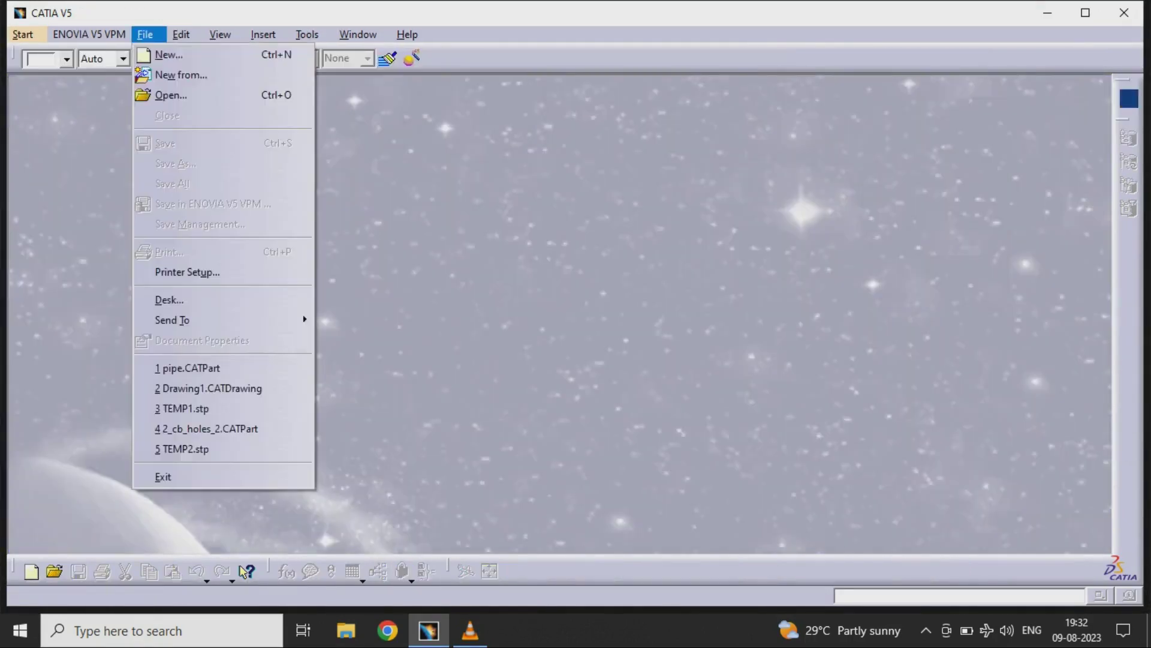
{"action": "type", "text": "nprod"}
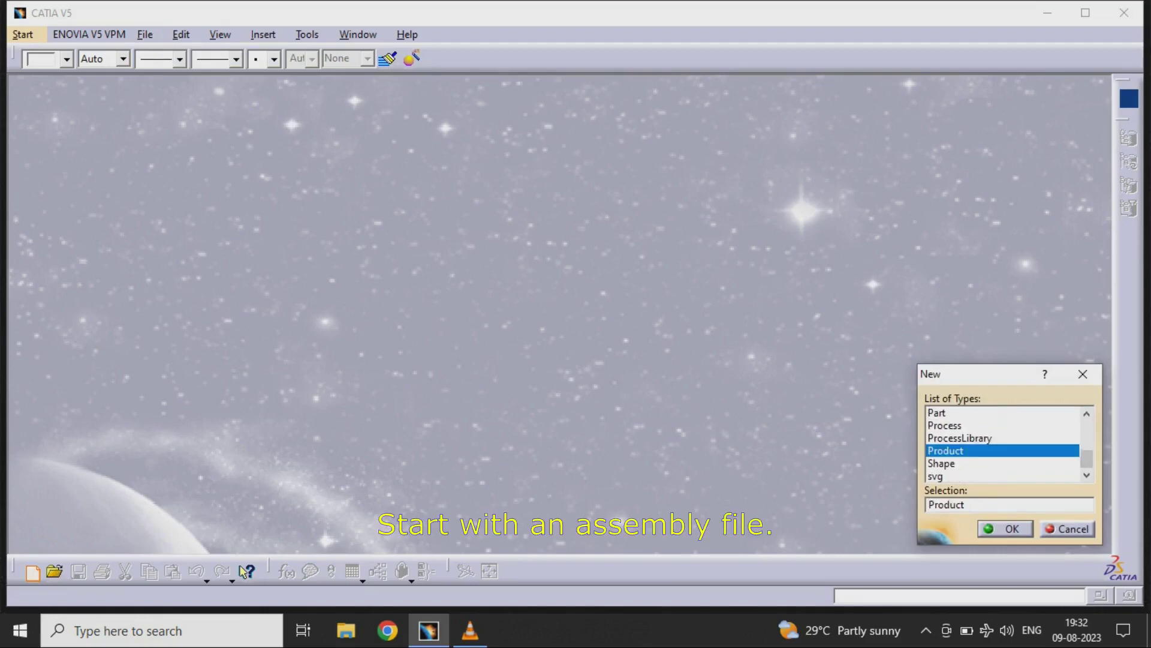
{"action": "key", "text": "Return"}
Step: Set the new product's part number to pipe_fixture
{"action": "right_click", "coordinate": [59, 85]}
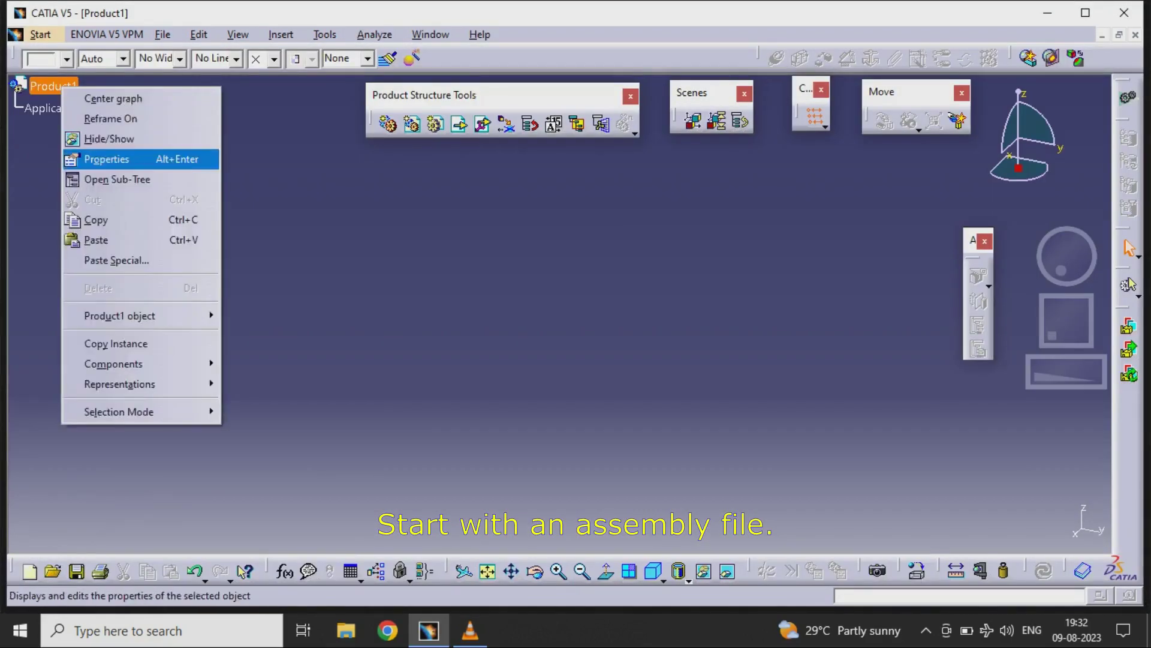
{"action": "left_click", "coordinate": [102, 158]}
{"action": "type", "text": "pipe_fixture"}
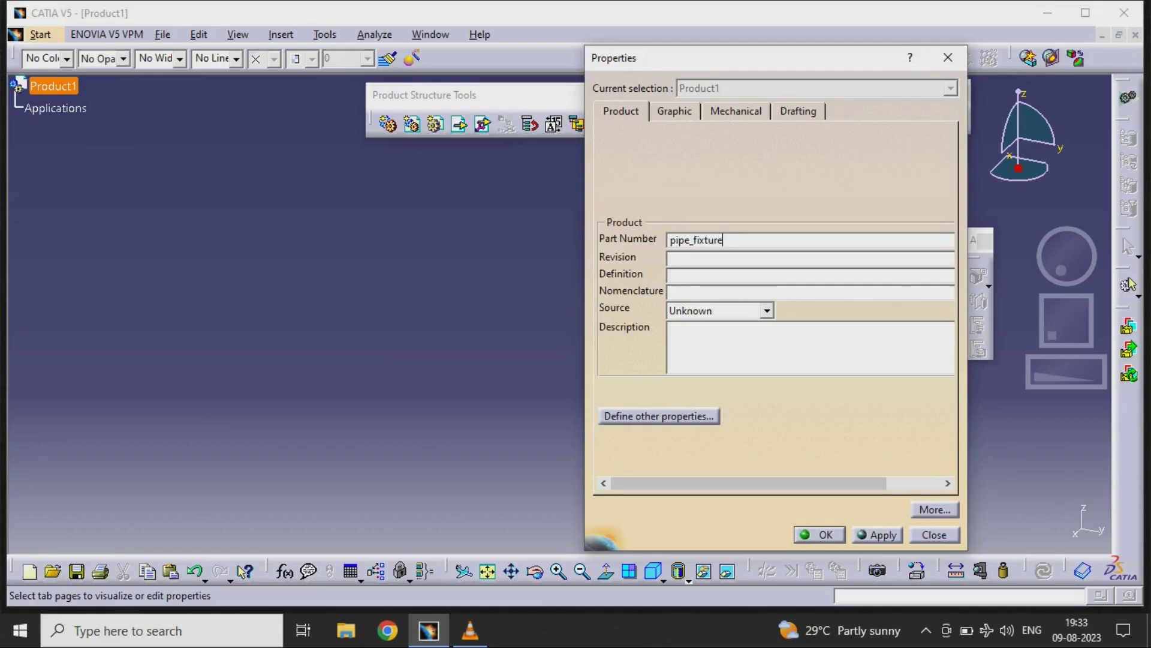
{"action": "key", "text": "Return"}
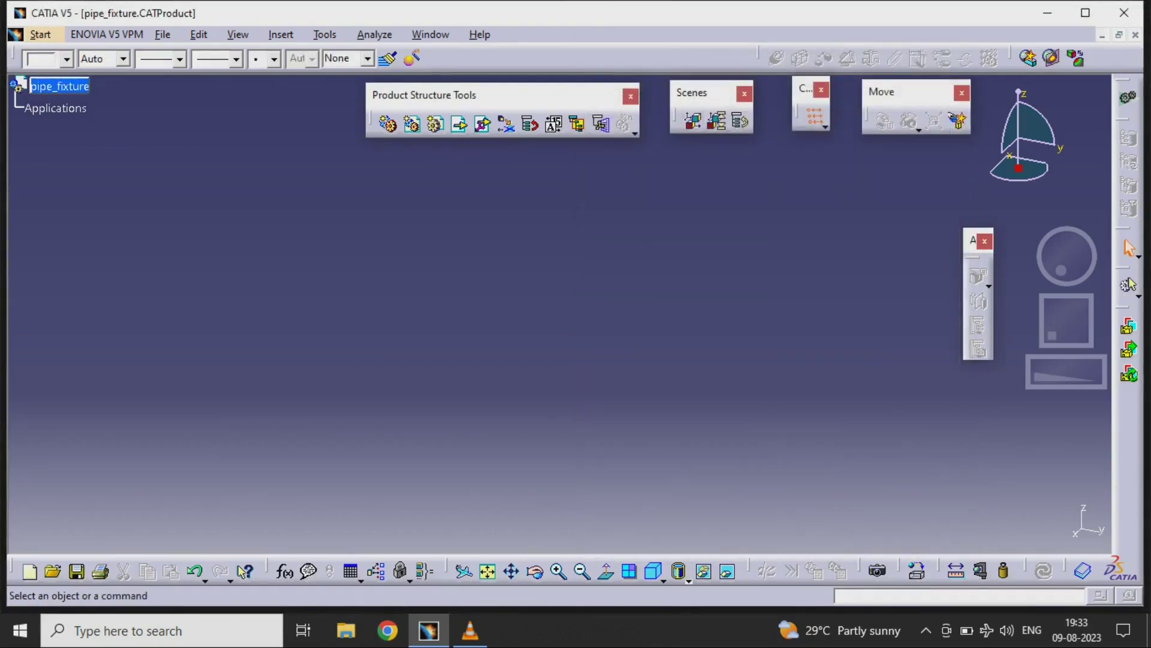
Step: Insert the existing pipe CATPart from the pipe folder into the pipe_fixture assembly
{"action": "left_click", "coordinate": [59, 86]}
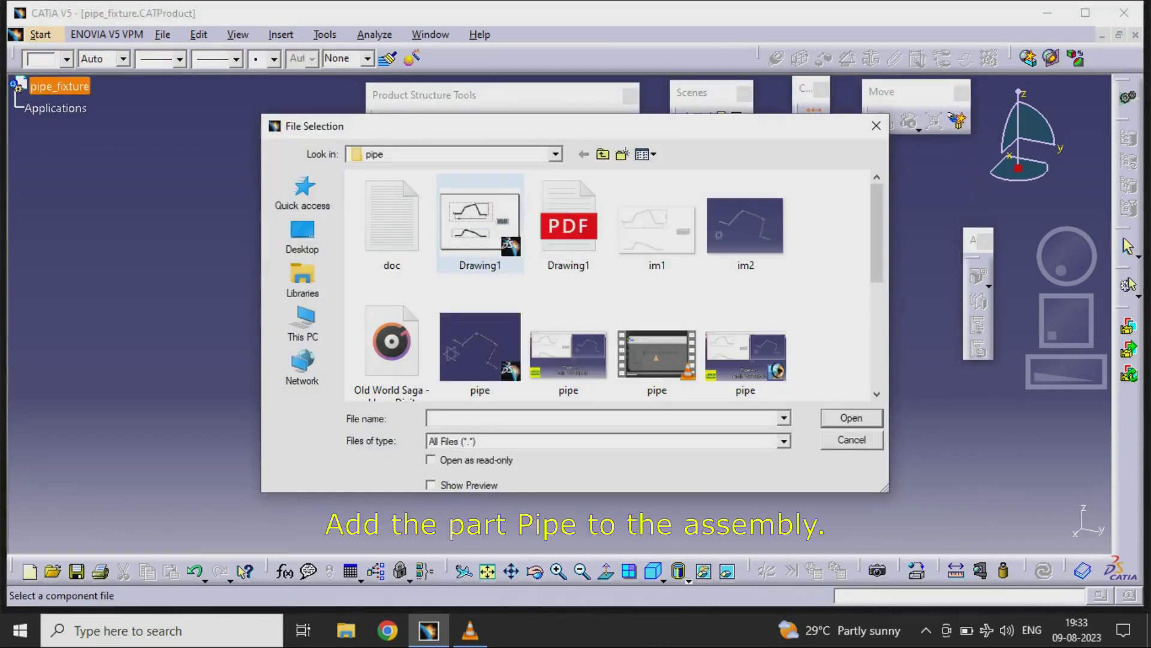
{"action": "left_click", "coordinate": [480, 222]}
{"action": "left_click", "coordinate": [480, 347]}
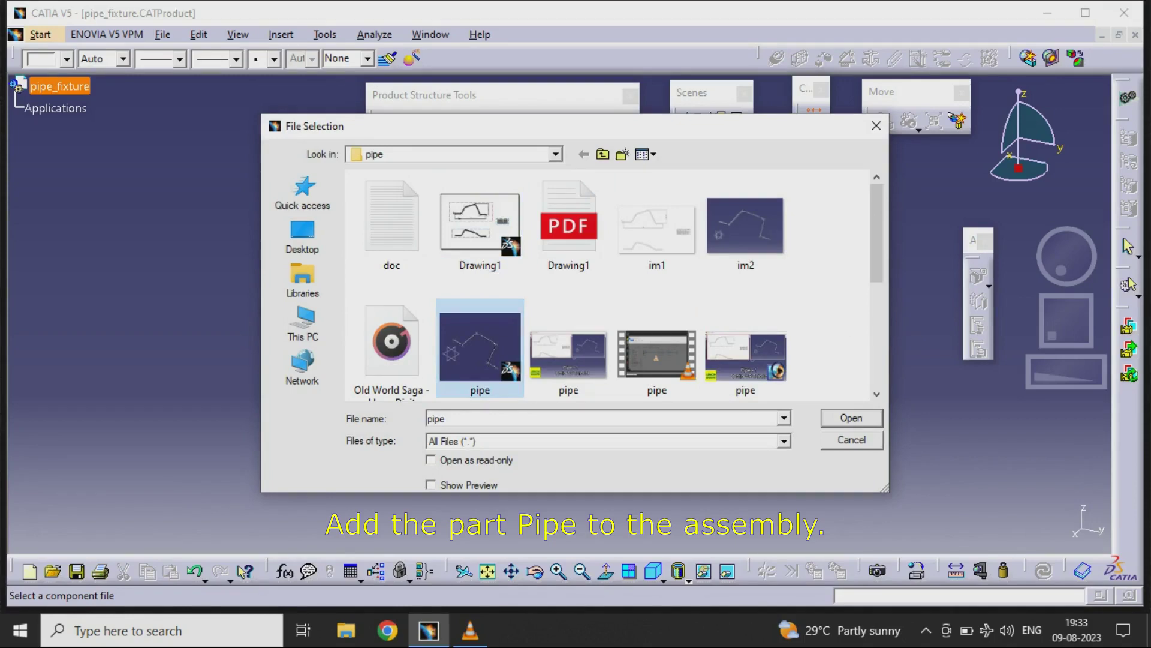
{"action": "key", "text": "Return"}
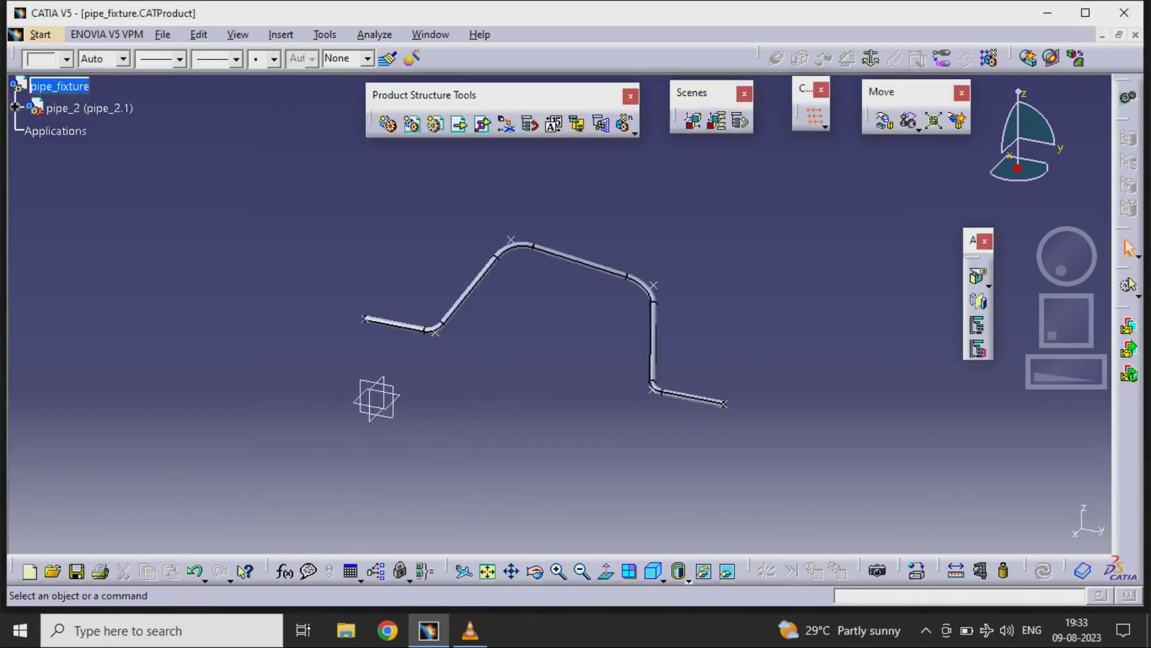
Step: Insert a new part into the pipe_fixture assembly and choose to define a new origin point for it
{"action": "middle_click_drag", "start_coordinate": [540, 336], "coordinate": [599, 282]}
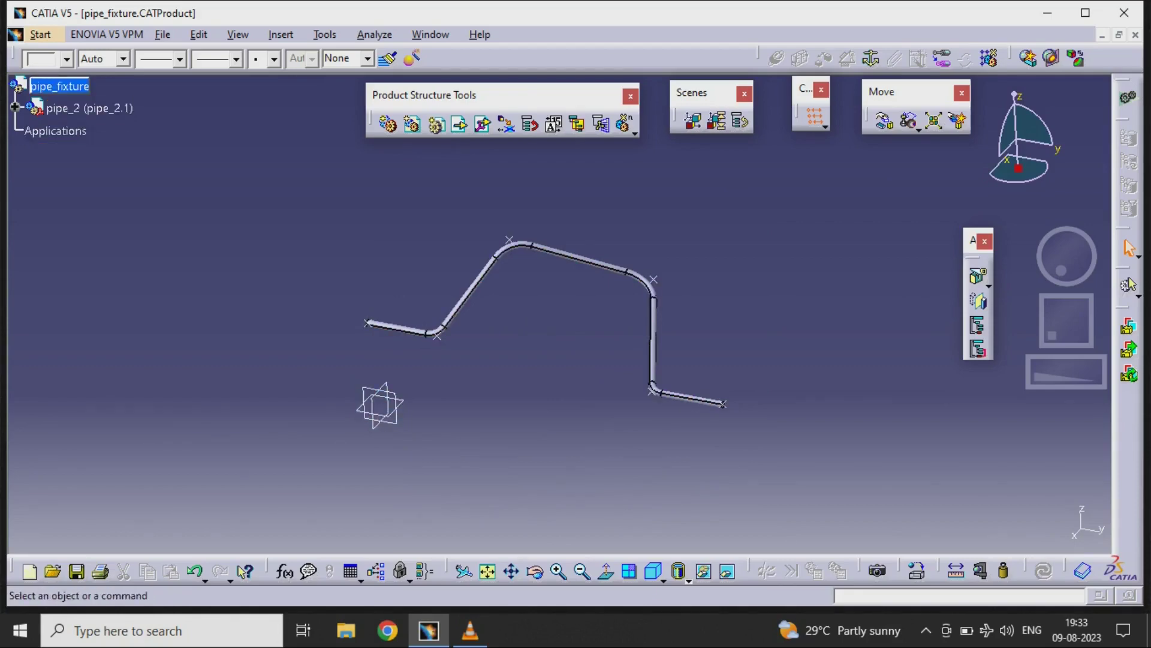
{"action": "left_click", "coordinate": [437, 124]}
{"action": "left_click", "coordinate": [60, 85]}
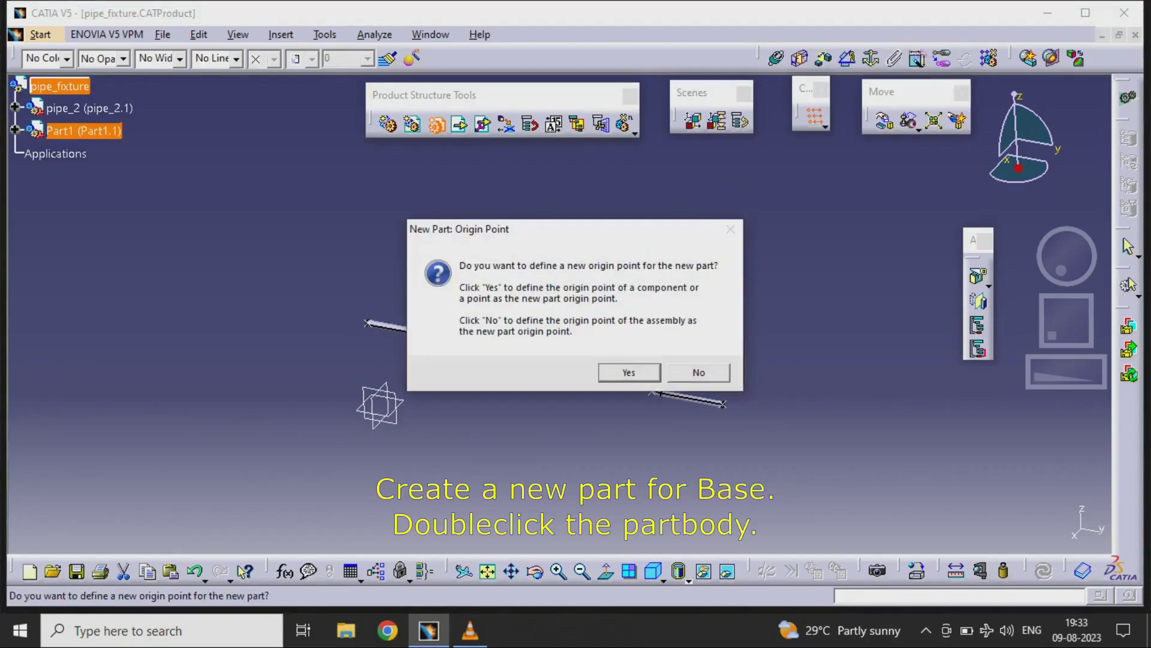
{"action": "left_click", "coordinate": [624, 373]}
Step: Set the new part's part number to base and its instance name to base.1
{"action": "right_click", "coordinate": [84, 131]}
{"action": "left_click", "coordinate": [131, 205]}
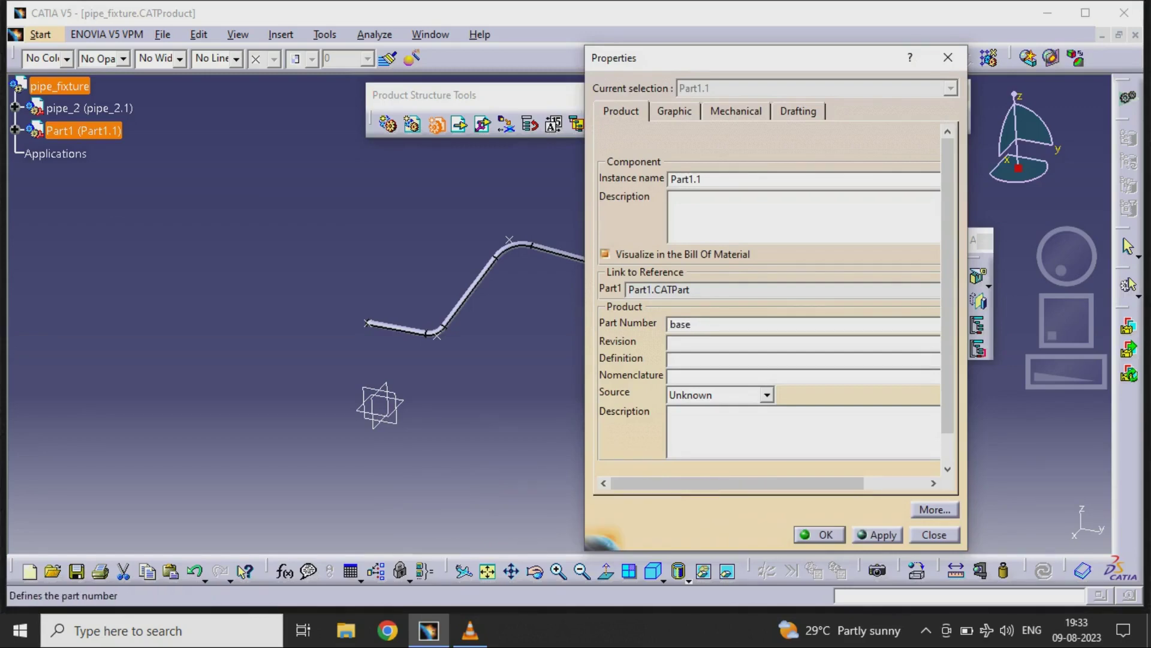
{"action": "triple_click", "coordinate": [683, 179]}
{"action": "type", "text": "base"}
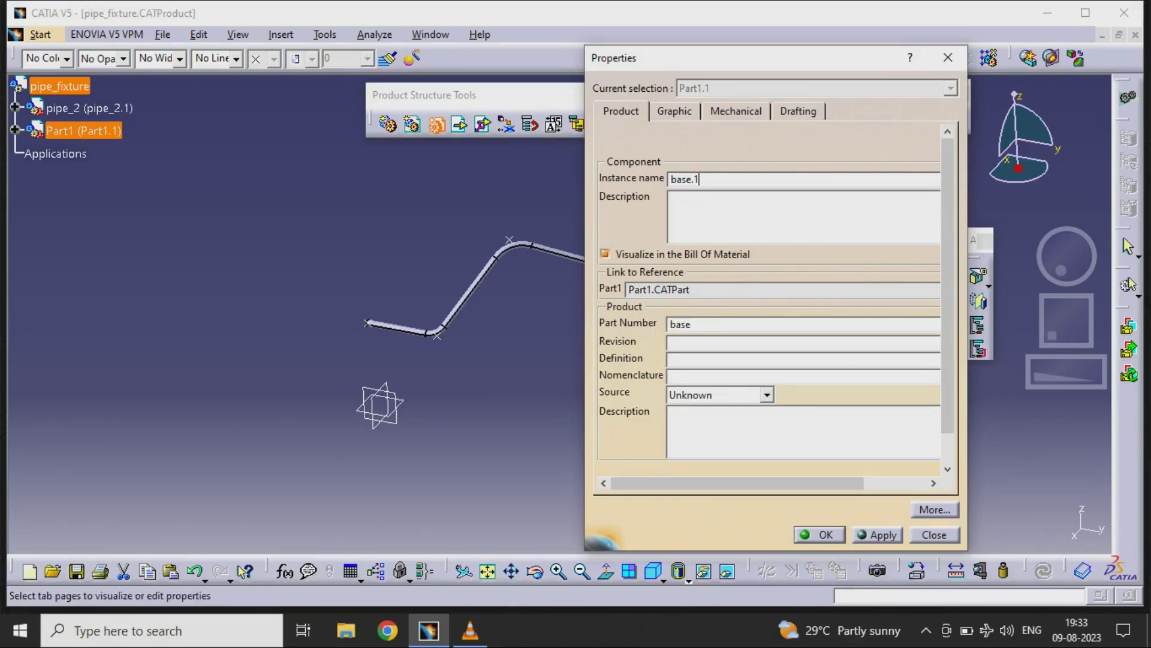
{"action": "type", "text": ".1"}
{"action": "key", "text": "Return"}
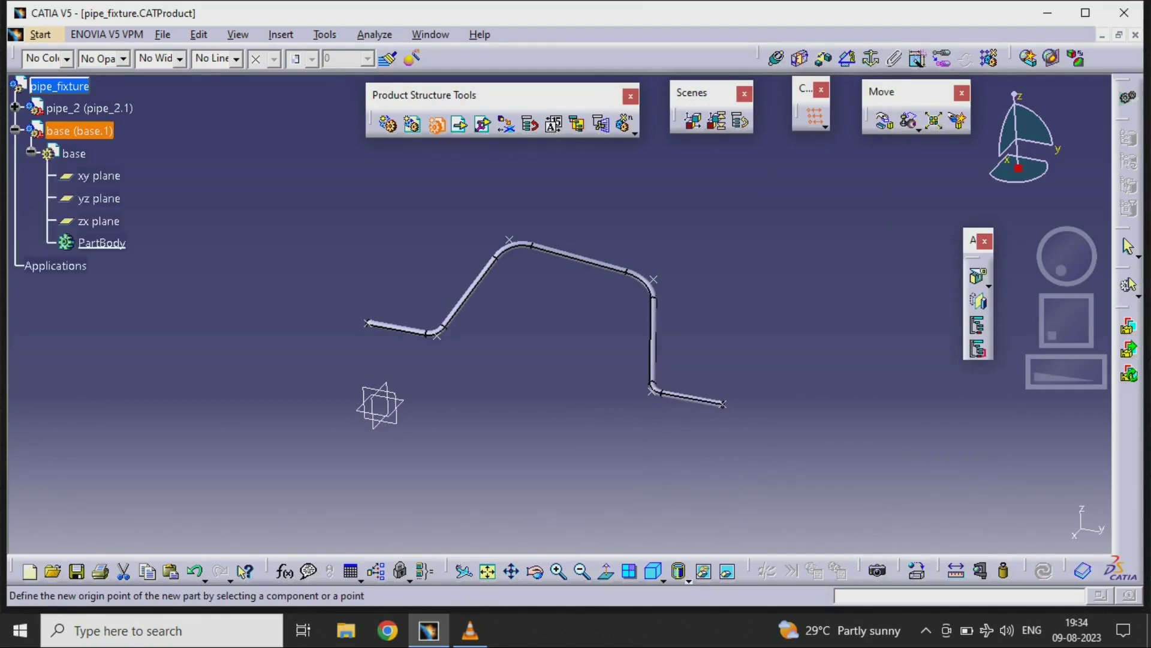
Step: Open the base part for editing and create a datum plane offset below its xy plane
{"action": "double_click", "coordinate": [74, 154]}
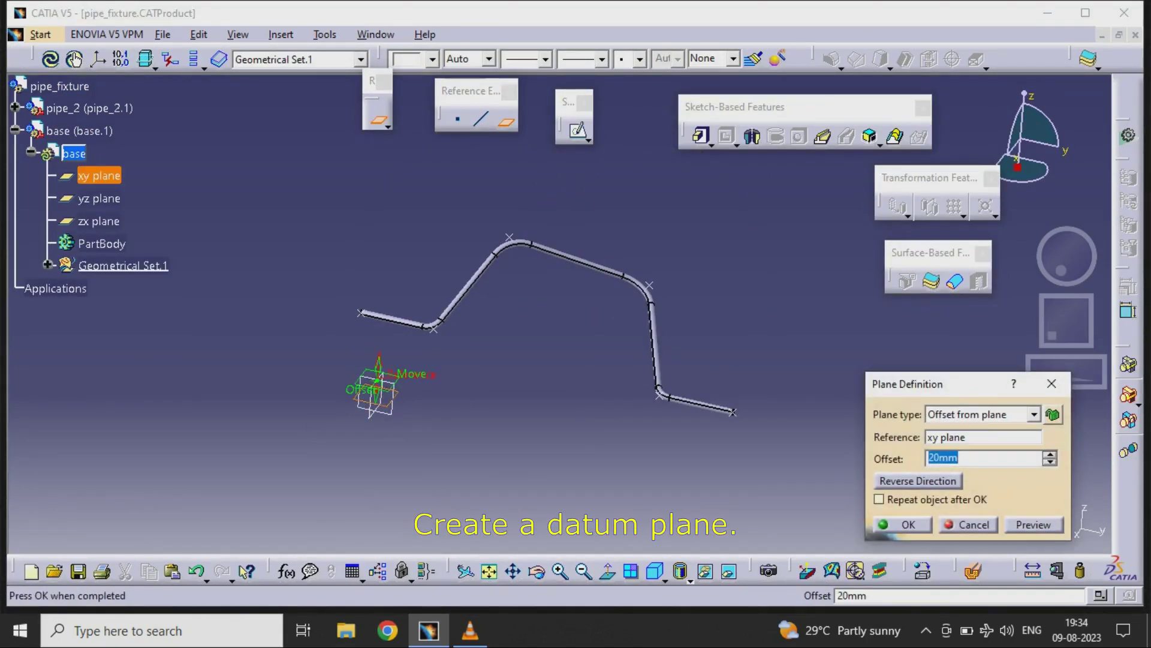
{"action": "left_click", "coordinate": [958, 458]}
{"action": "key", "text": "Return"}
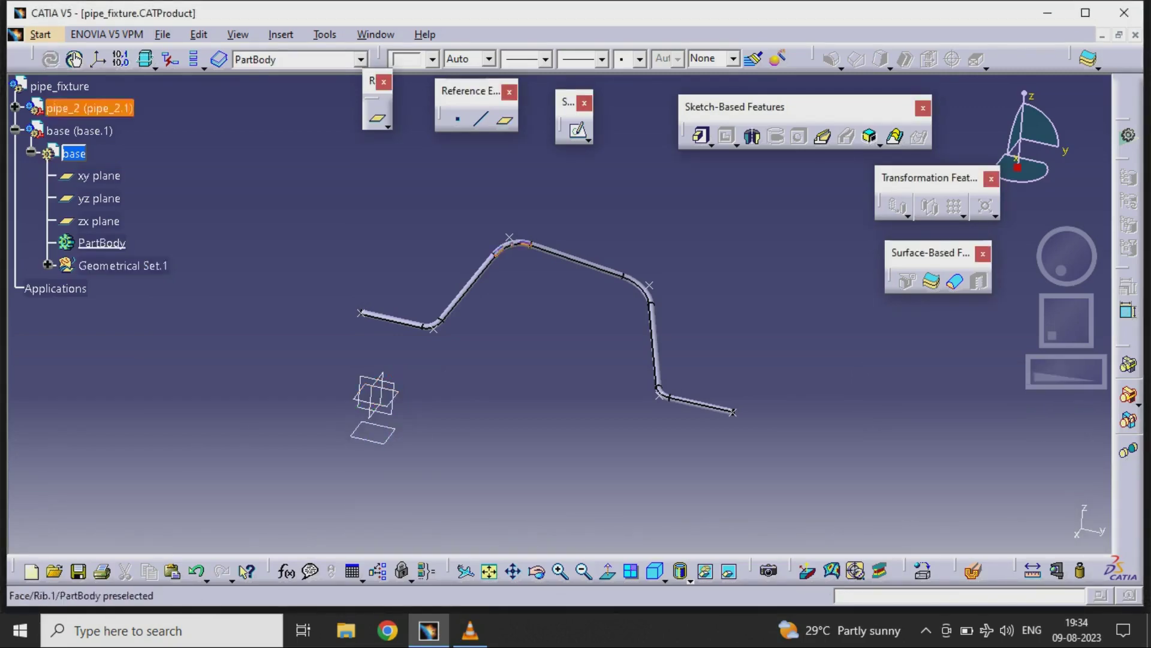
Step: Start a sketch on the offset plane and draw a rectangle about 384 mm by 604 mm around the pipe
{"action": "left_click", "coordinate": [577, 129]}
{"action": "left_click", "coordinate": [373, 432]}
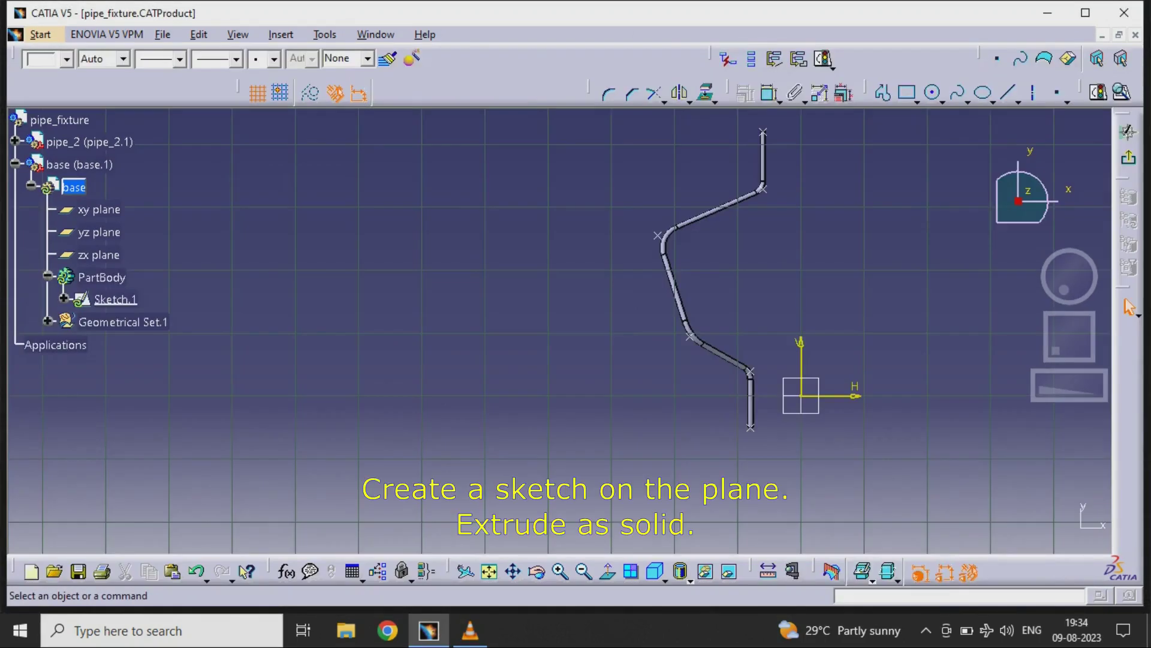
{"action": "left_click", "coordinate": [907, 92]}
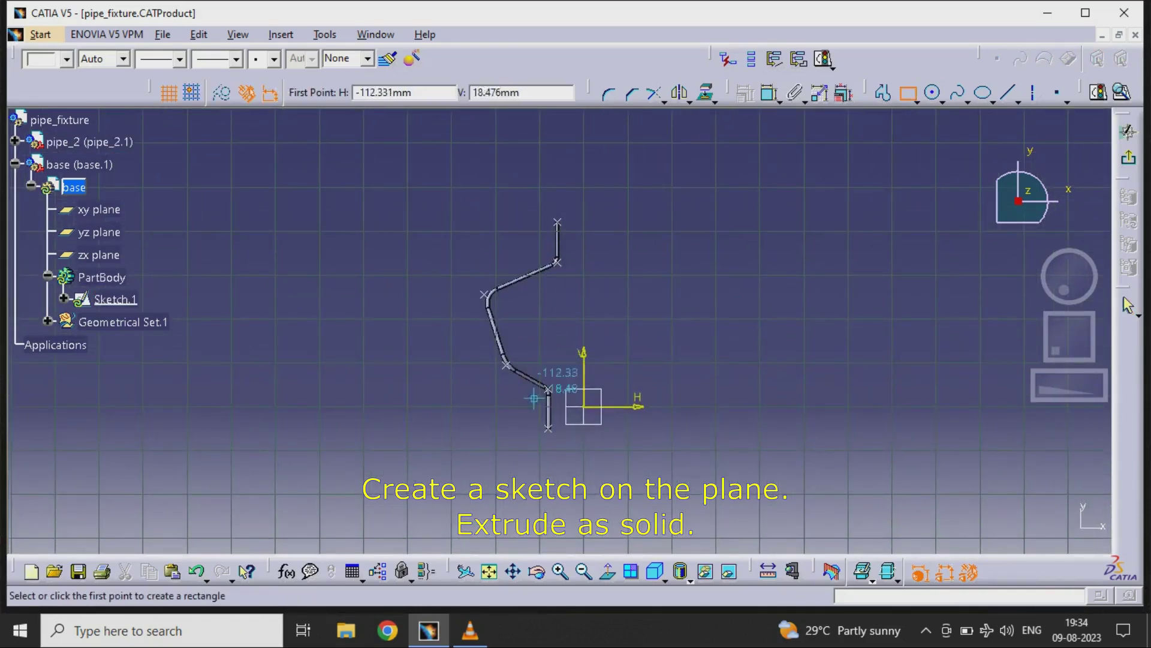
{"action": "left_click", "coordinate": [444, 196]}
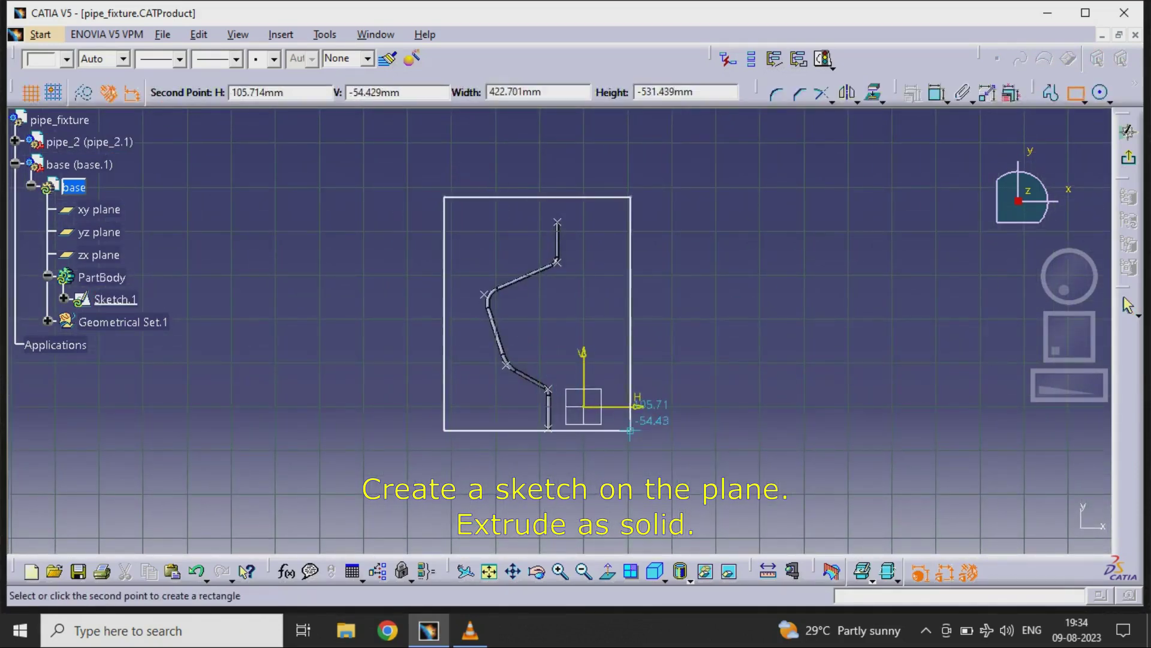
{"action": "left_click", "coordinate": [614, 461]}
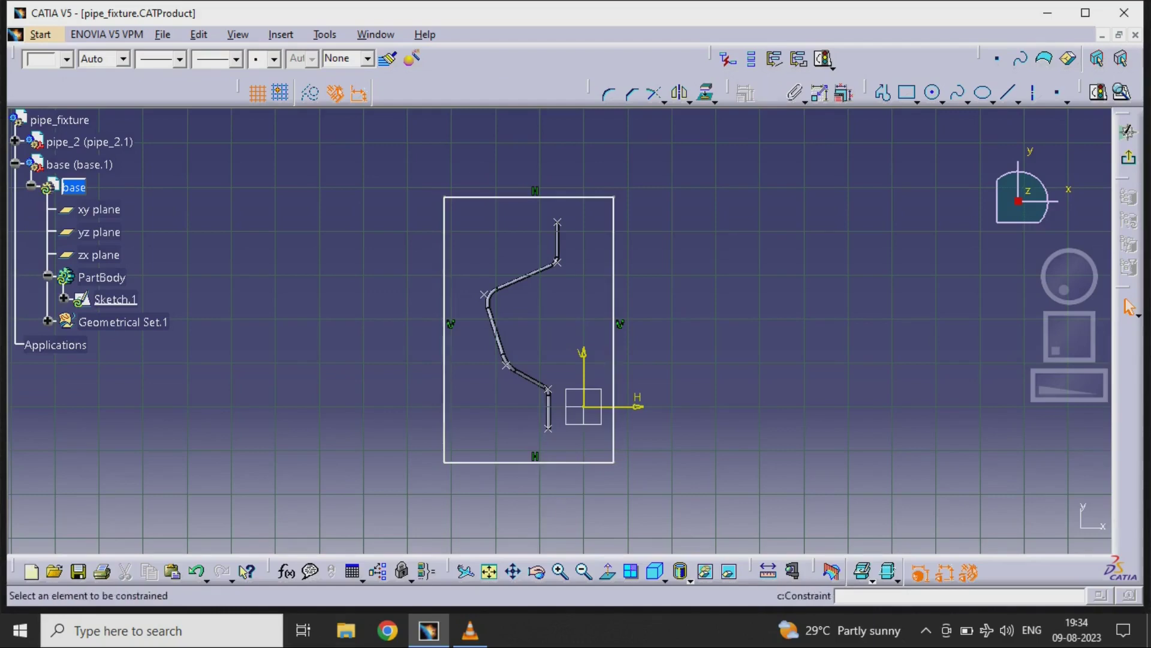
Step: Constrain the rectangle 50 mm from the vertical axis to its right edge and 100 mm from the horizontal axis to its bottom edge
{"action": "double_click", "coordinate": [677, 337]}
{"action": "type", "text": "50"}
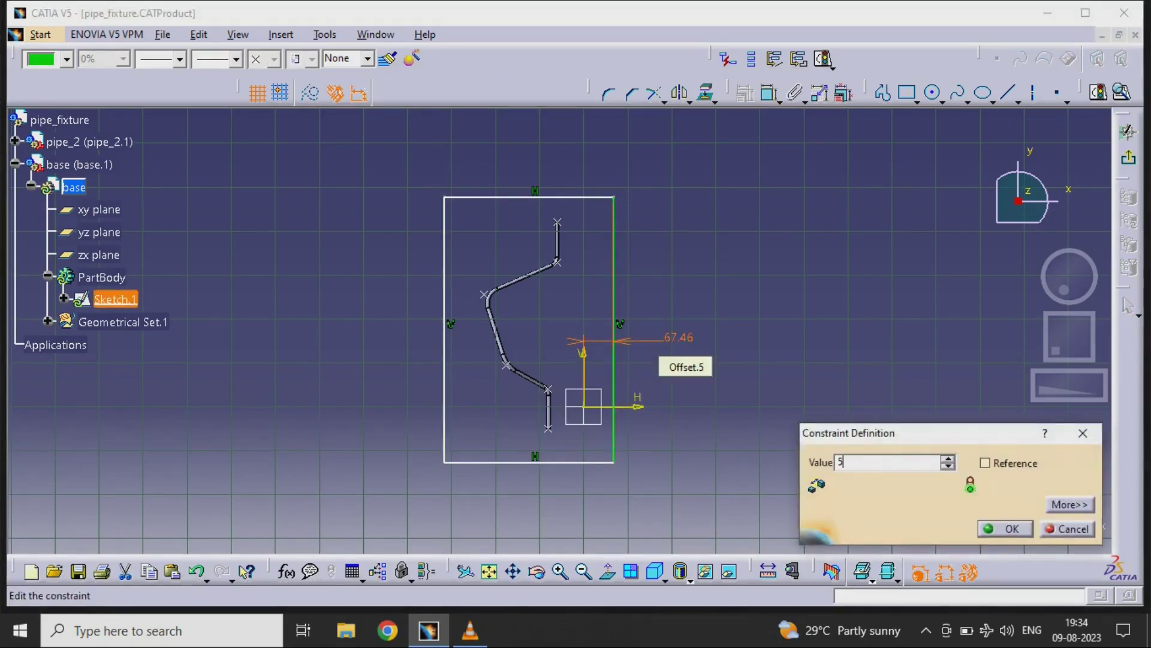
{"action": "key", "text": "Return"}
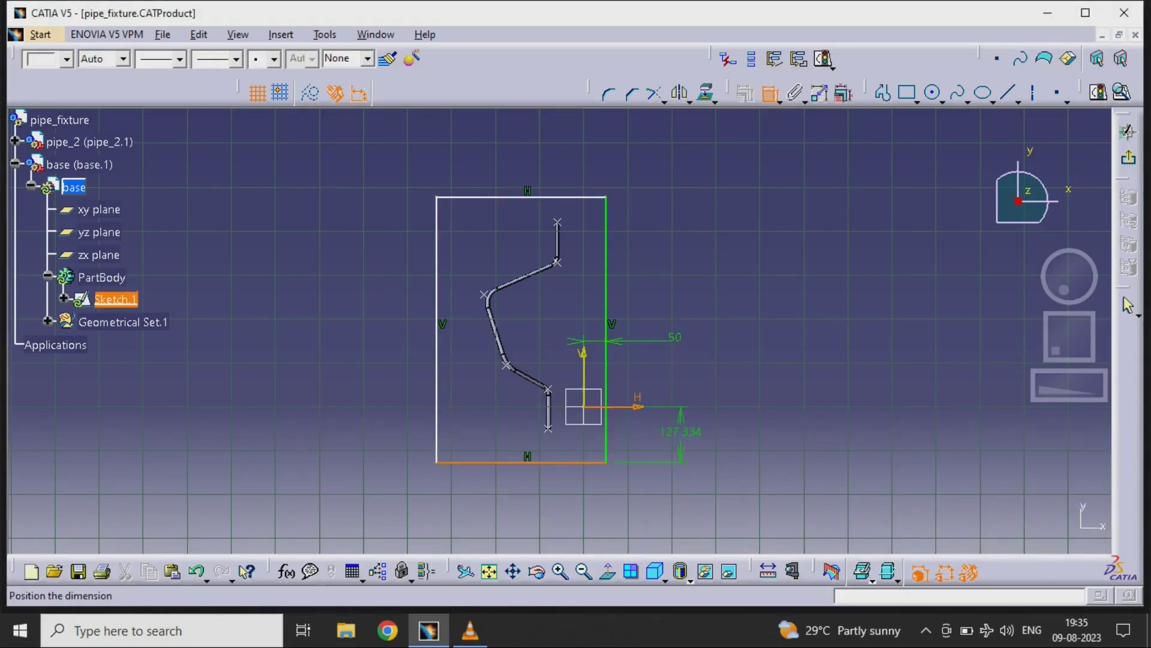
{"action": "double_click", "coordinate": [681, 447]}
{"action": "type", "text": "100"}
{"action": "key", "text": "Return"}
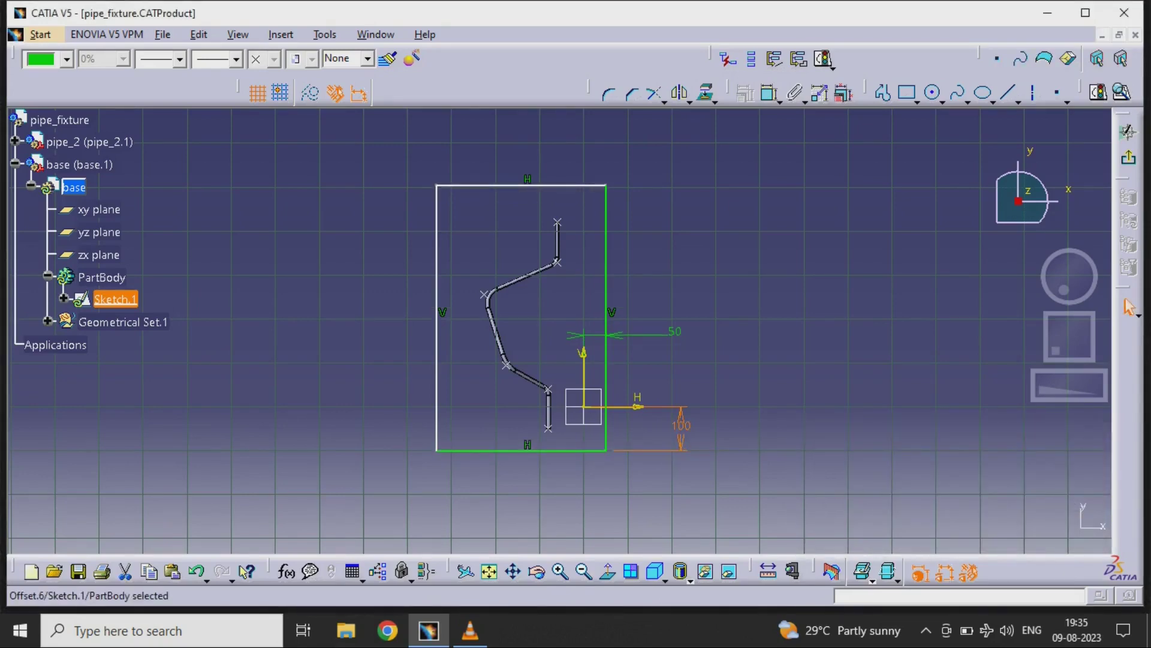
{"action": "key", "text": "Escape"}
Step: Dimension the distance between the rectangle's two vertical sides and set it to 350 mm
{"action": "left_click", "coordinate": [437, 299]}
{"action": "left_click", "coordinate": [605, 258]}
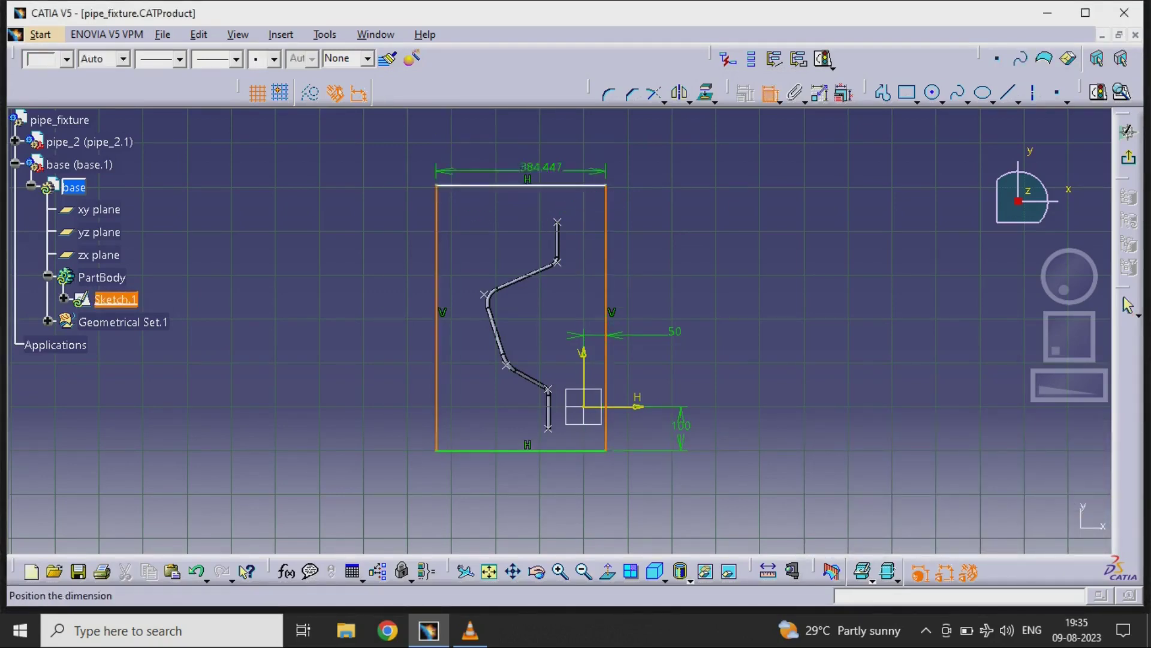
{"action": "left_click", "coordinate": [516, 157]}
{"action": "double_click", "coordinate": [514, 152]}
{"action": "type", "text": "350"}
{"action": "key", "text": "Return"}
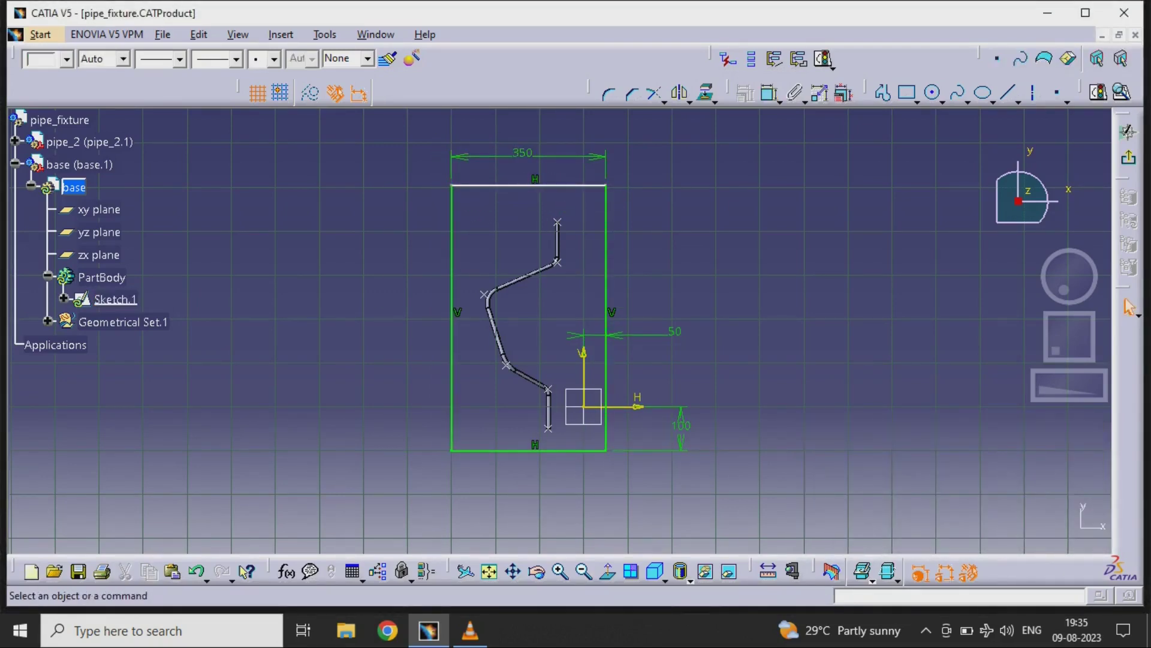
Step: Dimension the distance between the rectangle's two horizontal sides and set it to 600 mm
{"action": "left_click", "coordinate": [528, 186]}
{"action": "left_click", "coordinate": [528, 450]}
{"action": "double_click", "coordinate": [384, 315]}
{"action": "type", "text": "6"}
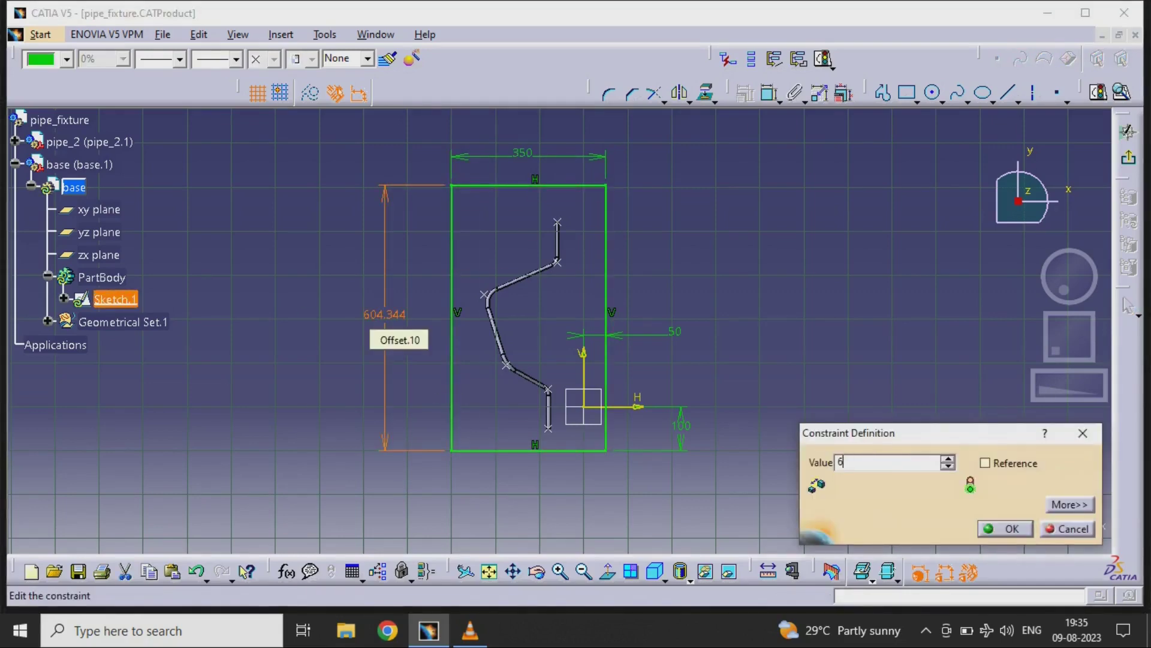
{"action": "type", "text": "00"}
{"action": "key", "text": "Return"}
Step: Exit the sketch and extrude the rectangle as a 20 mm pad
{"action": "left_click", "coordinate": [1098, 92]}
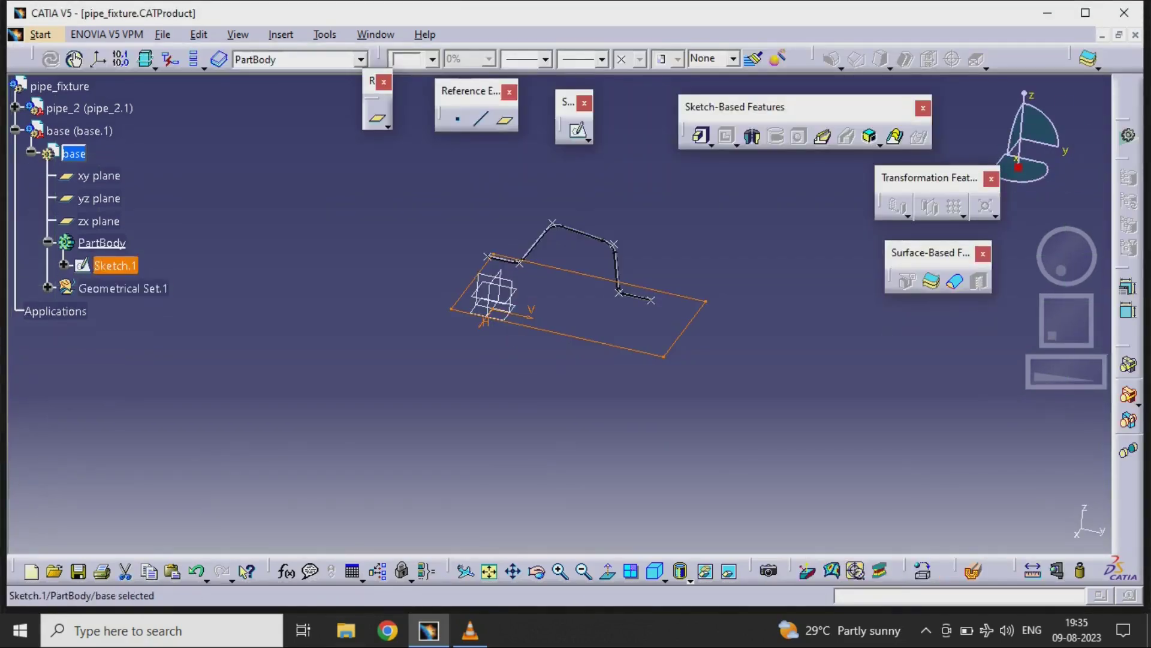
{"action": "left_click", "coordinate": [701, 136]}
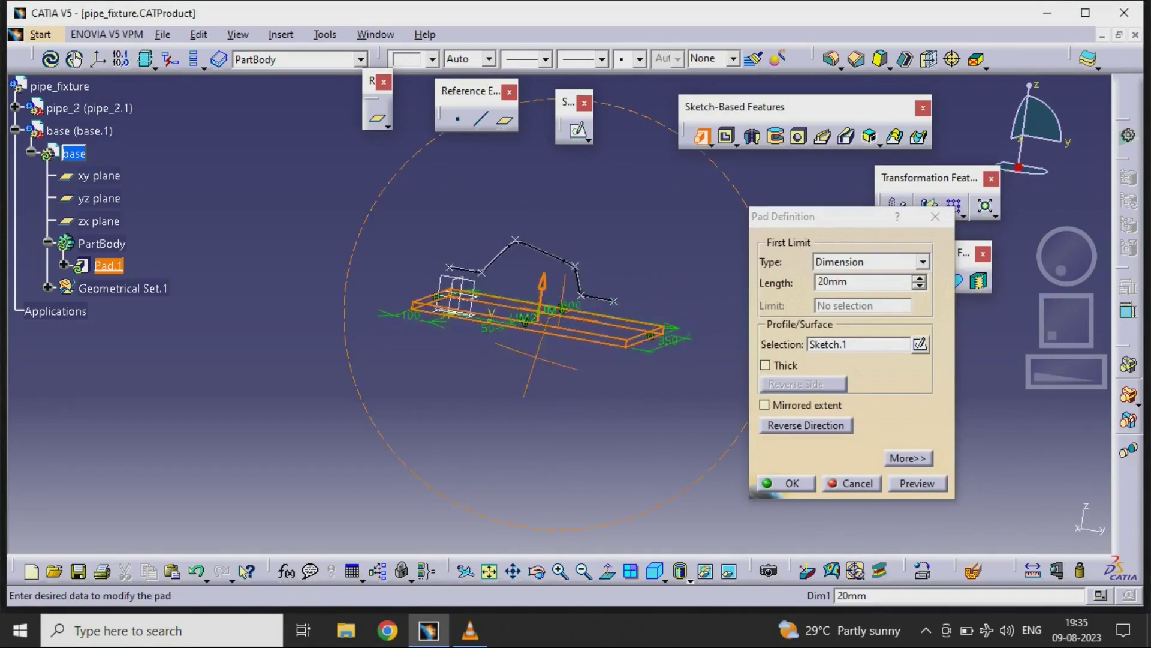
{"action": "key", "text": "Return"}
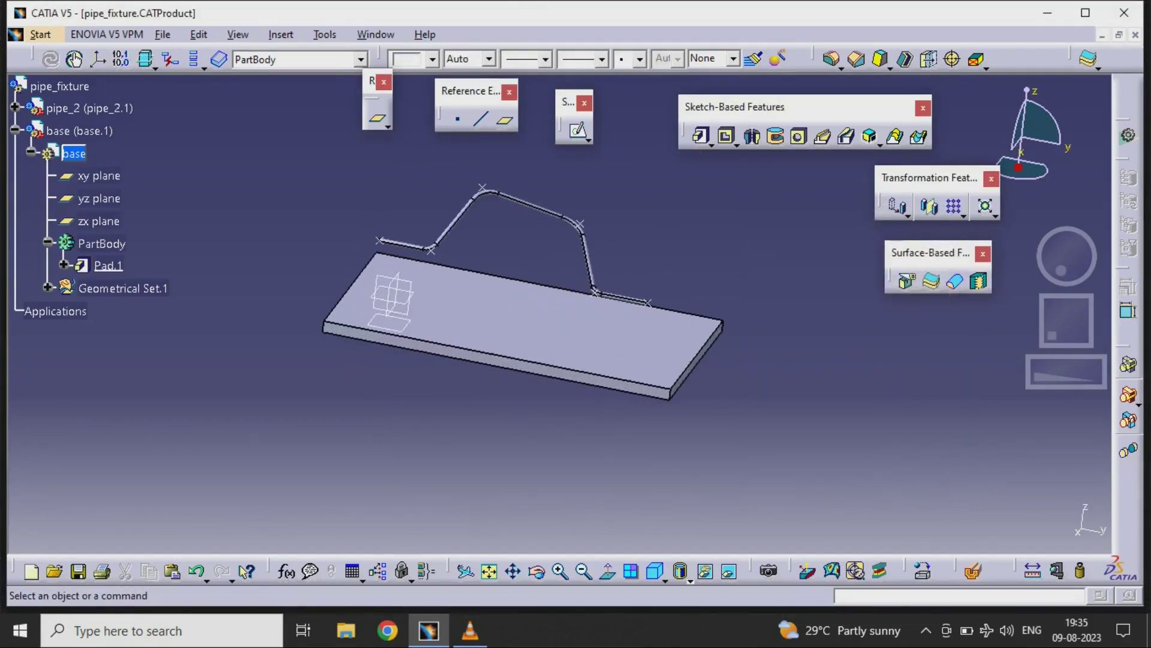
Step: Color the base part's PartBody tan
{"action": "left_click", "coordinate": [522, 335]}
{"action": "left_click", "coordinate": [432, 59]}
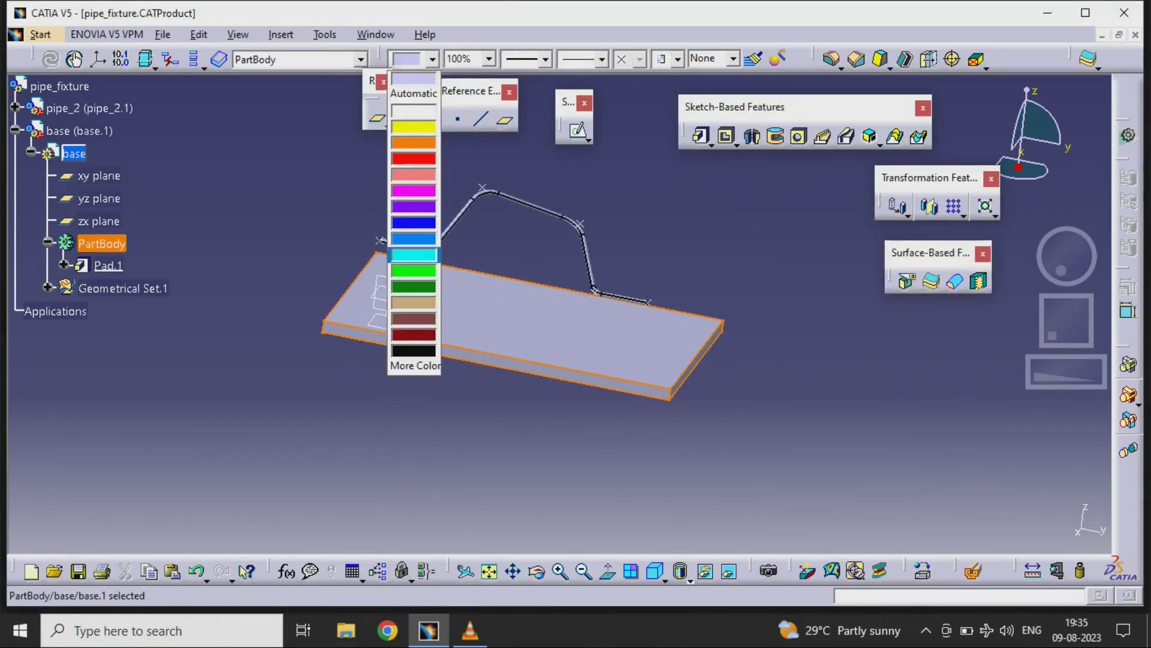
{"action": "left_click", "coordinate": [413, 302]}
Step: Fillet the four vertical corner edges of the base plate
{"action": "middle_click_drag", "start_coordinate": [609, 408], "coordinate": [629, 431]}
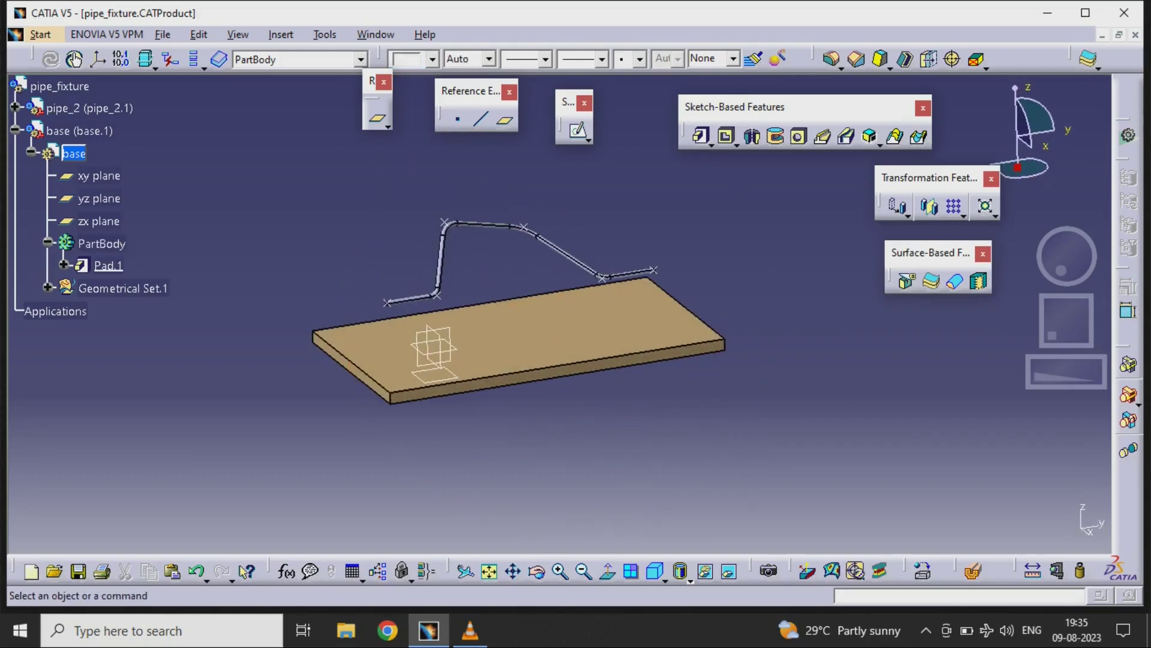
{"action": "left_click", "coordinate": [831, 59]}
{"action": "middle_click_drag", "start_coordinate": [540, 360], "coordinate": [328, 337]}
{"action": "left_click", "coordinate": [328, 337]}
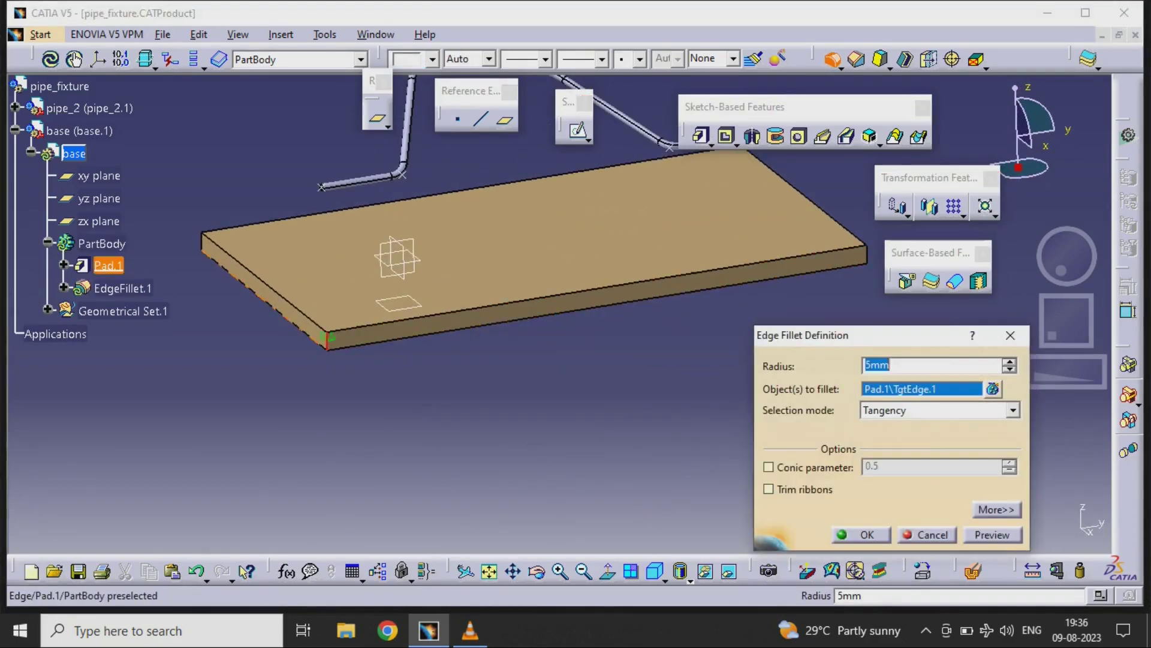
{"action": "left_click", "coordinate": [202, 241]}
{"action": "left_click", "coordinate": [866, 252]}
{"action": "middle_click_drag", "start_coordinate": [660, 360], "coordinate": [606, 312]}
{"action": "left_click", "coordinate": [554, 332]}
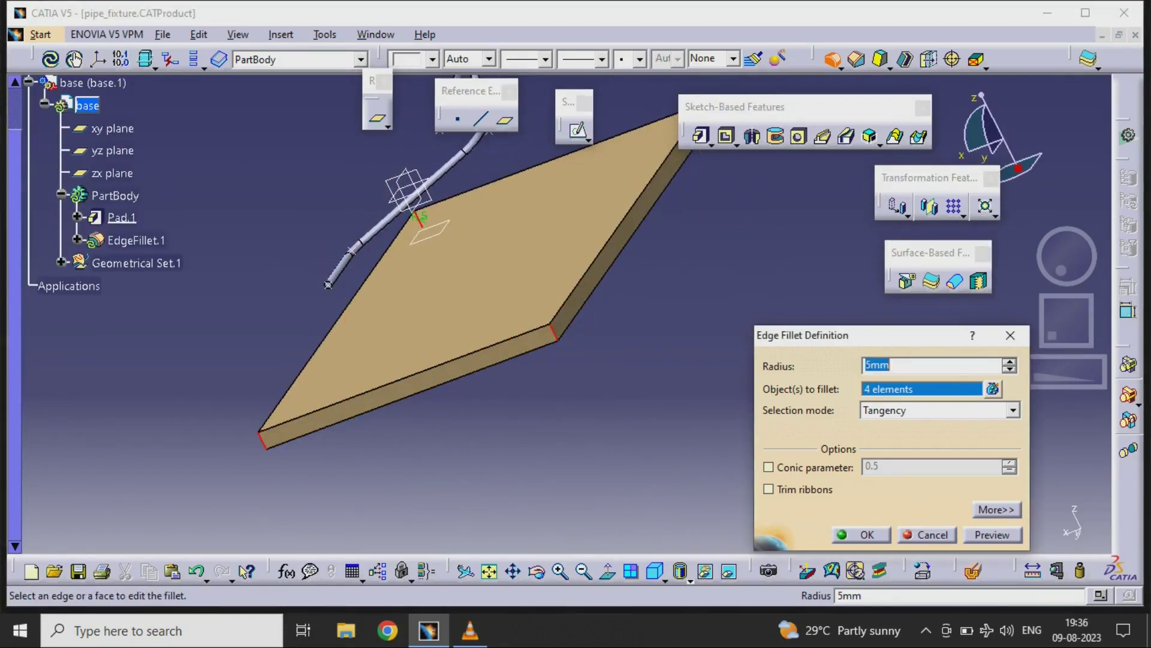
{"action": "key", "text": "Return"}
Step: Return to the top-level pipe_fixture assembly and insert a new component into it
{"action": "middle_click_drag", "start_coordinate": [540, 360], "coordinate": [468, 353]}
{"action": "double_click", "coordinate": [78, 178]}
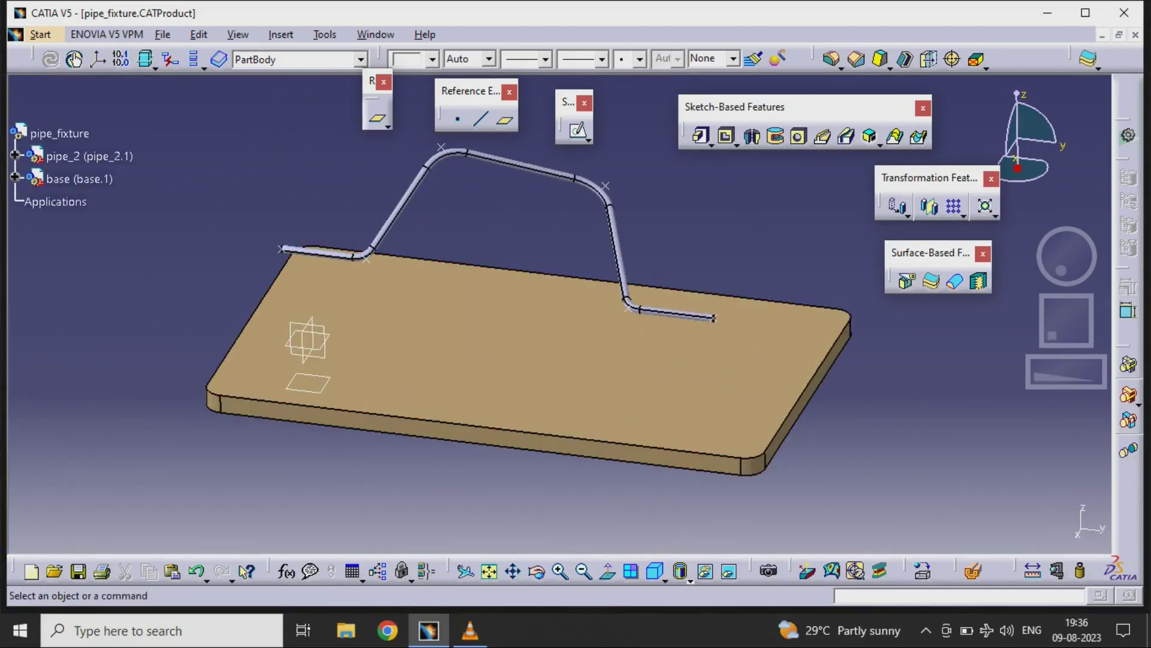
{"action": "double_click", "coordinate": [59, 133]}
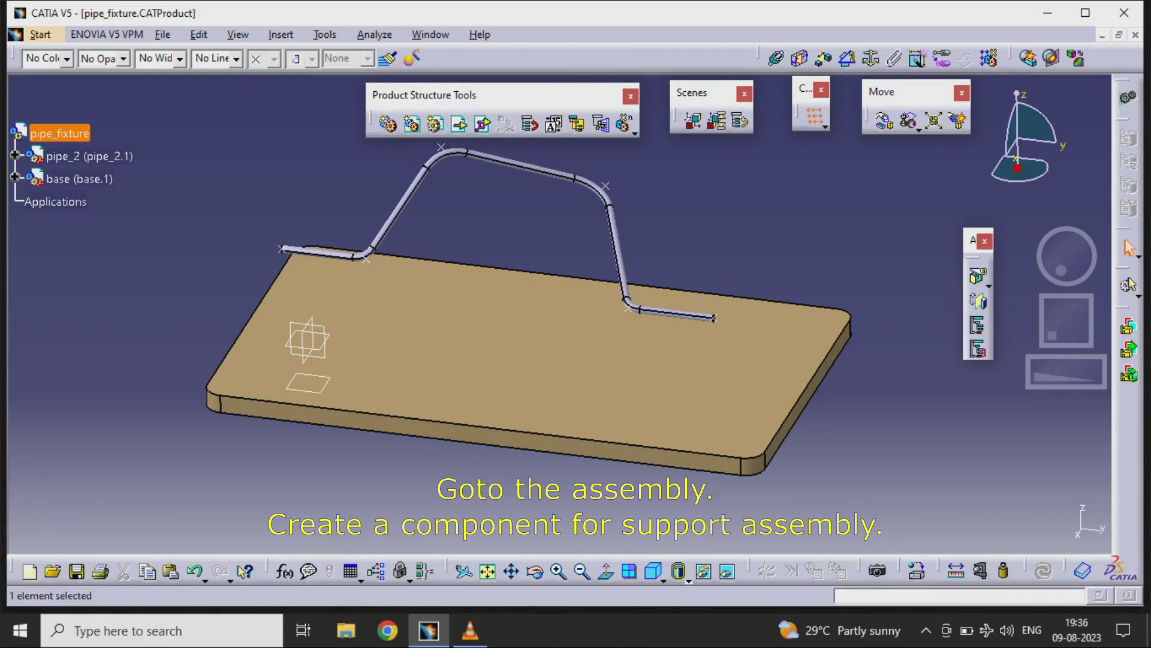
{"action": "left_click", "coordinate": [389, 124]}
Step: Set the new component's part number to support_assy
{"action": "right_click", "coordinate": [122, 202]}
{"action": "left_click", "coordinate": [166, 274]}
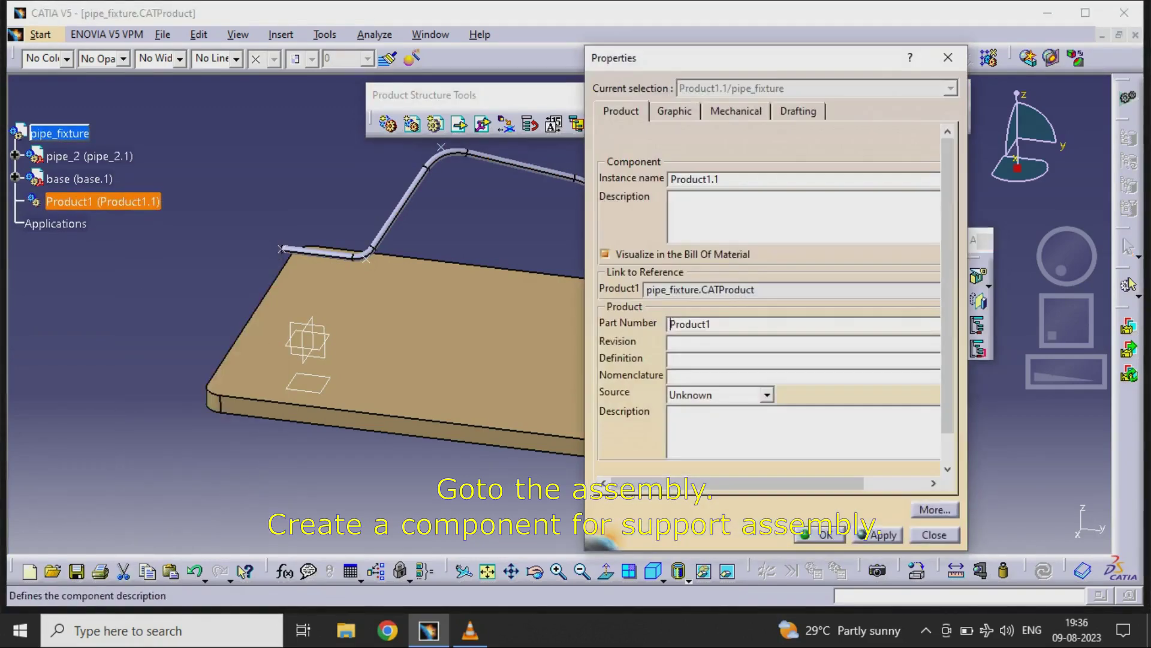
{"action": "type", "text": "support"}
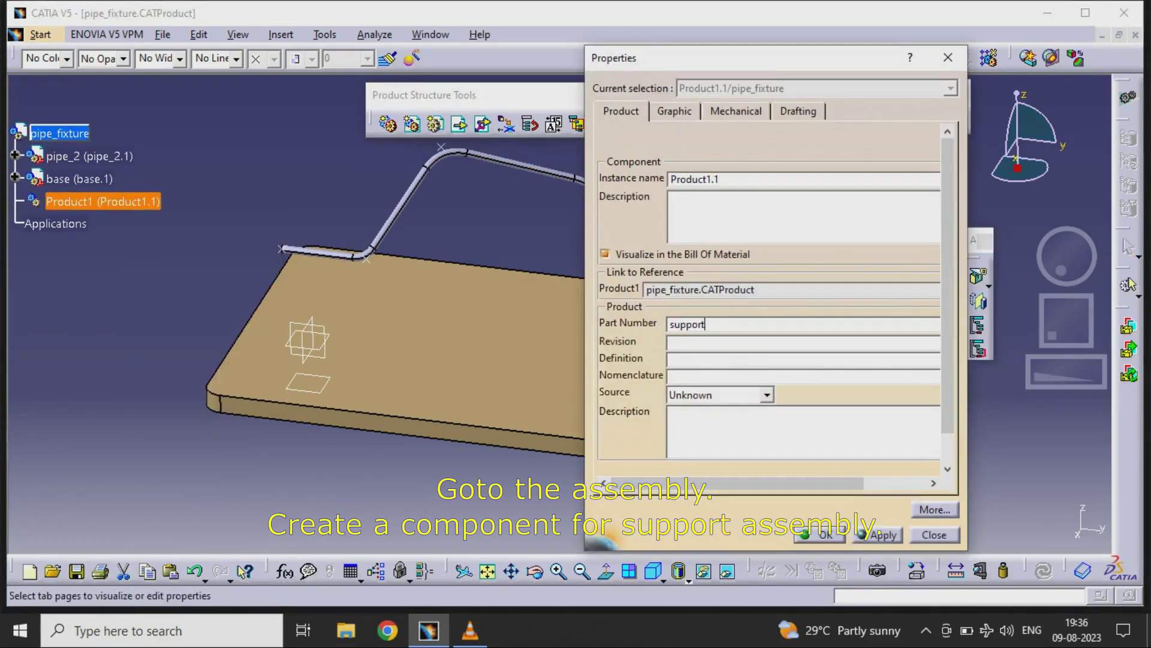
{"action": "type", "text": "_assy"}
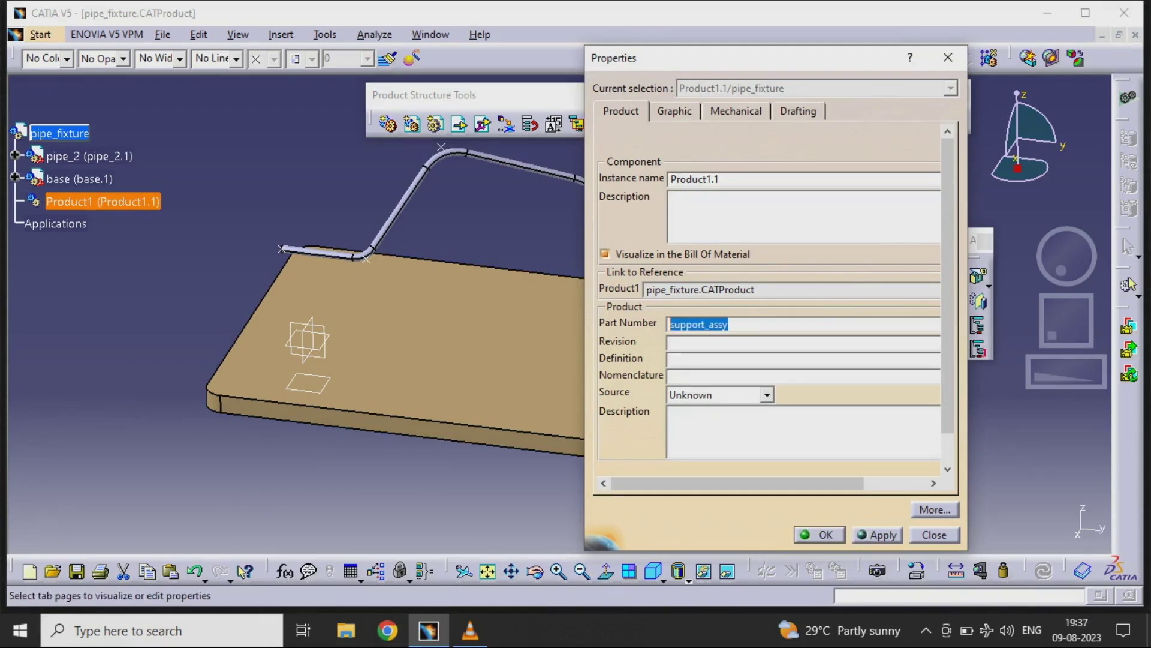
{"action": "key", "text": "Return"}
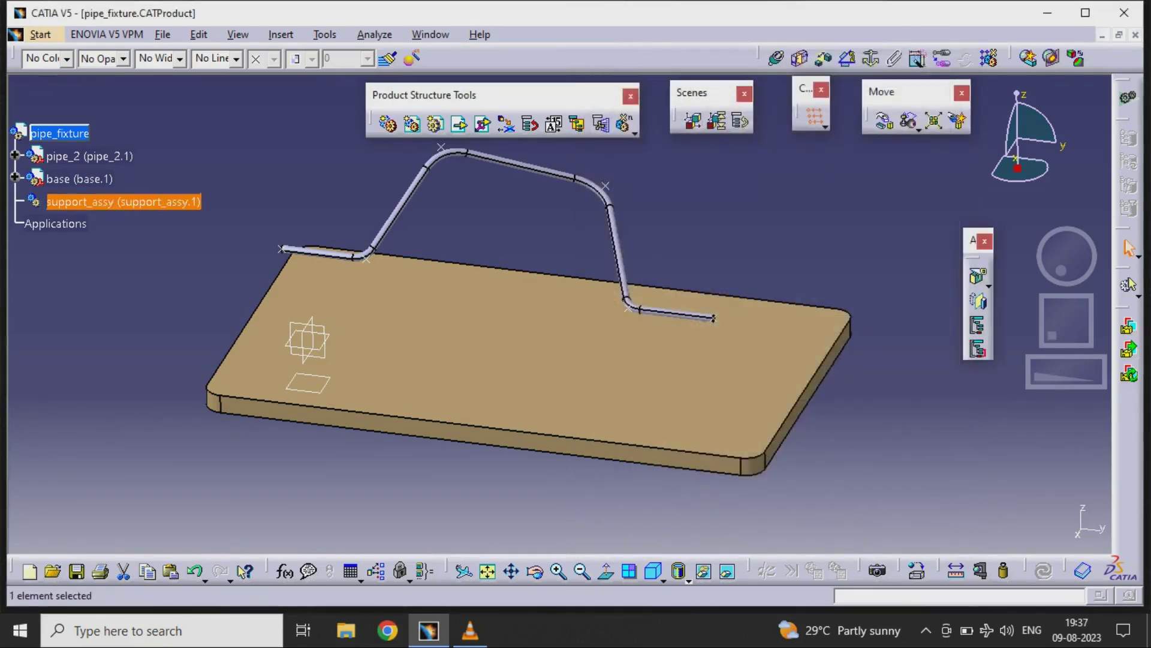
Step: Insert a new part in support_assy using the assembly origin and set its part number to block_1
{"action": "left_click", "coordinate": [90, 201]}
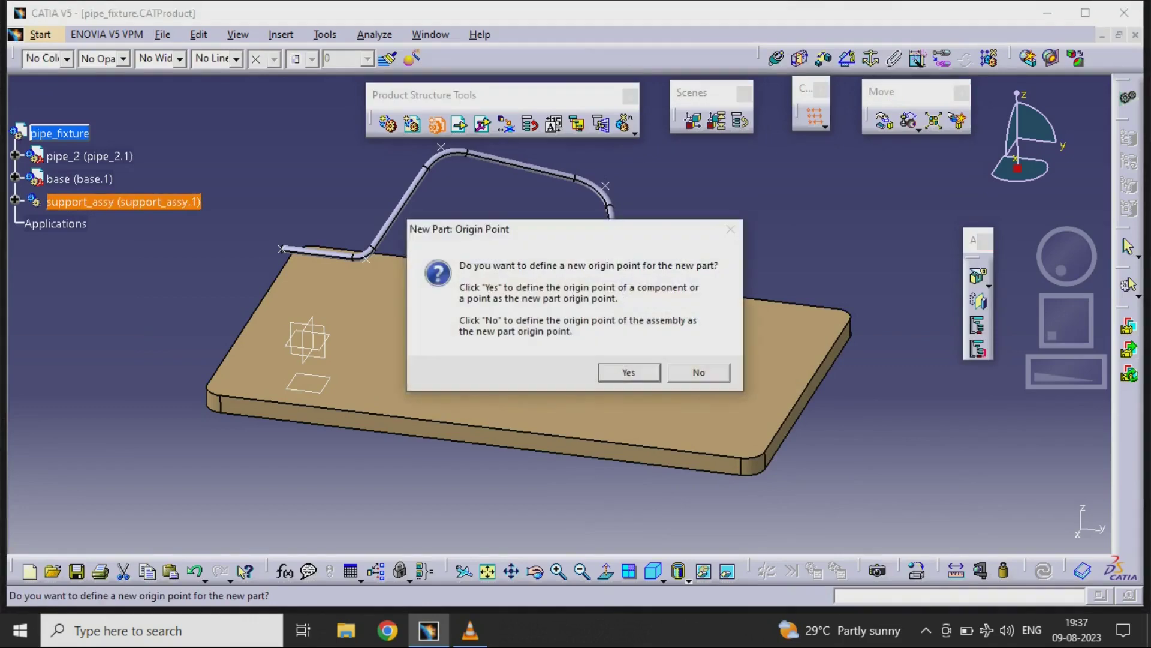
{"action": "left_click", "coordinate": [696, 372]}
{"action": "left_click", "coordinate": [30, 222]}
{"action": "right_click", "coordinate": [99, 223]}
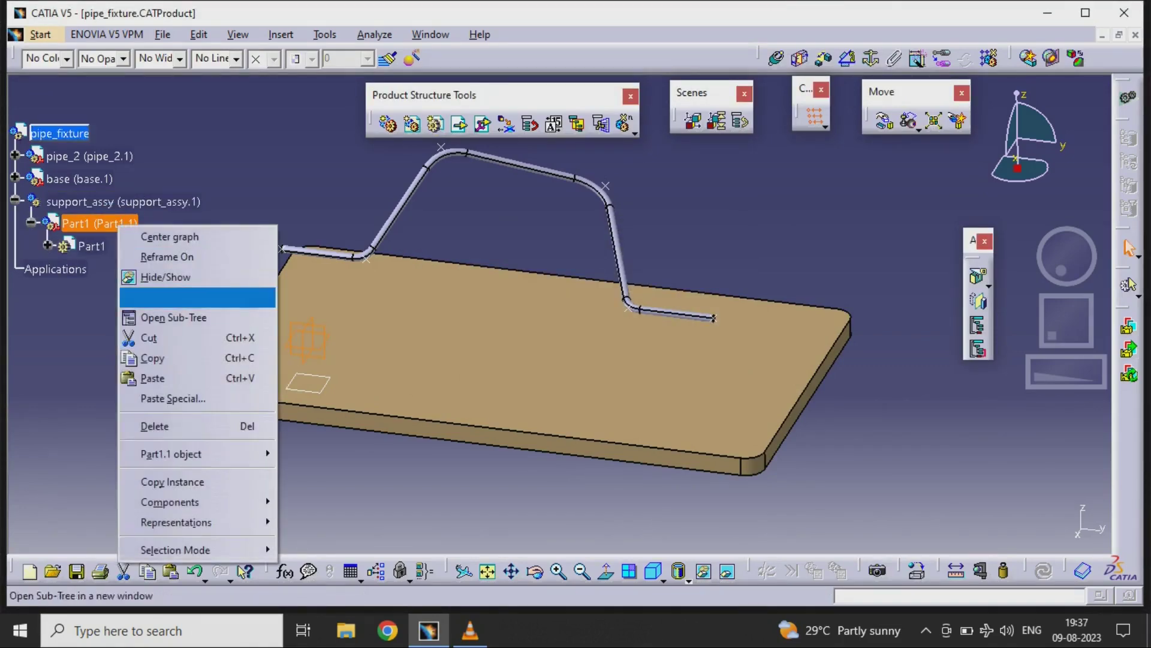
{"action": "left_click", "coordinate": [162, 297]}
{"action": "type", "text": "block_1"}
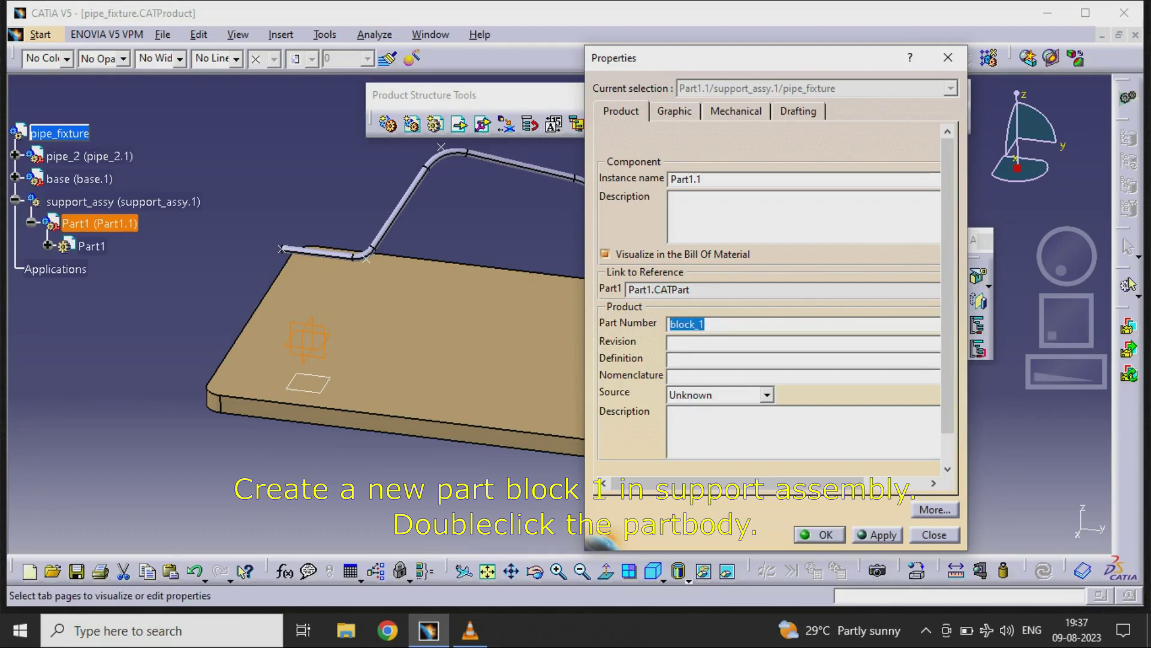
{"action": "left_click", "coordinate": [818, 534]}
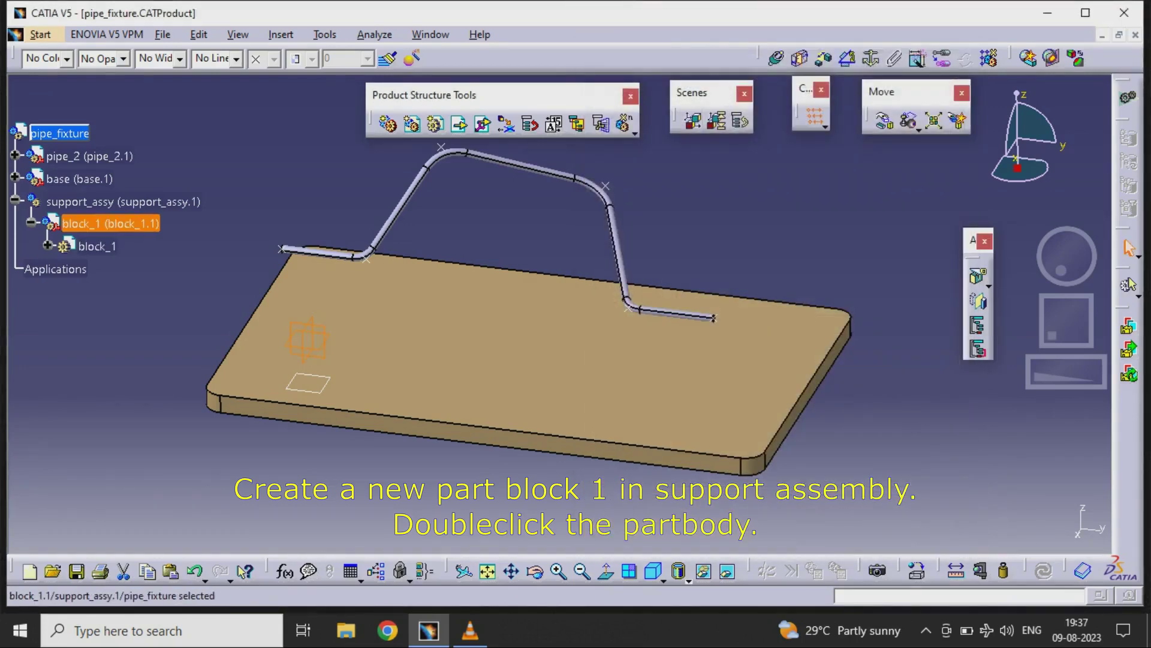
Step: Open the block_1 part's PartBody for editing and switch to the Generative Shape Design workbench
{"action": "left_click", "coordinate": [48, 245]}
{"action": "double_click", "coordinate": [118, 336]}
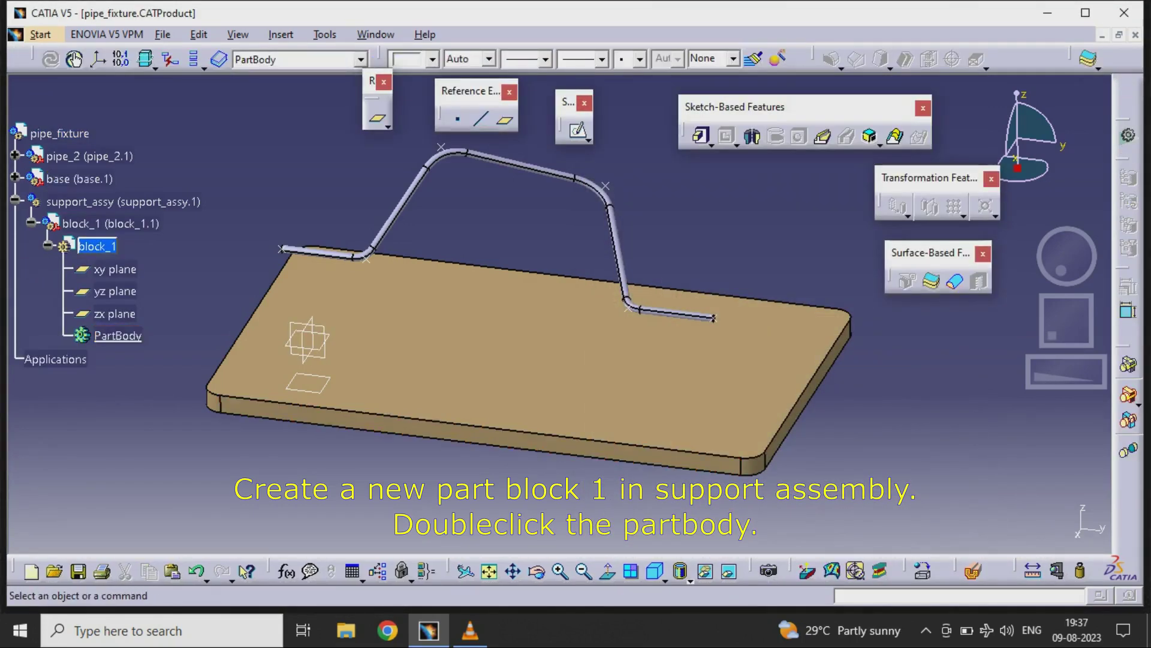
{"action": "middle_click_drag", "start_coordinate": [456, 360], "coordinate": [395, 342]}
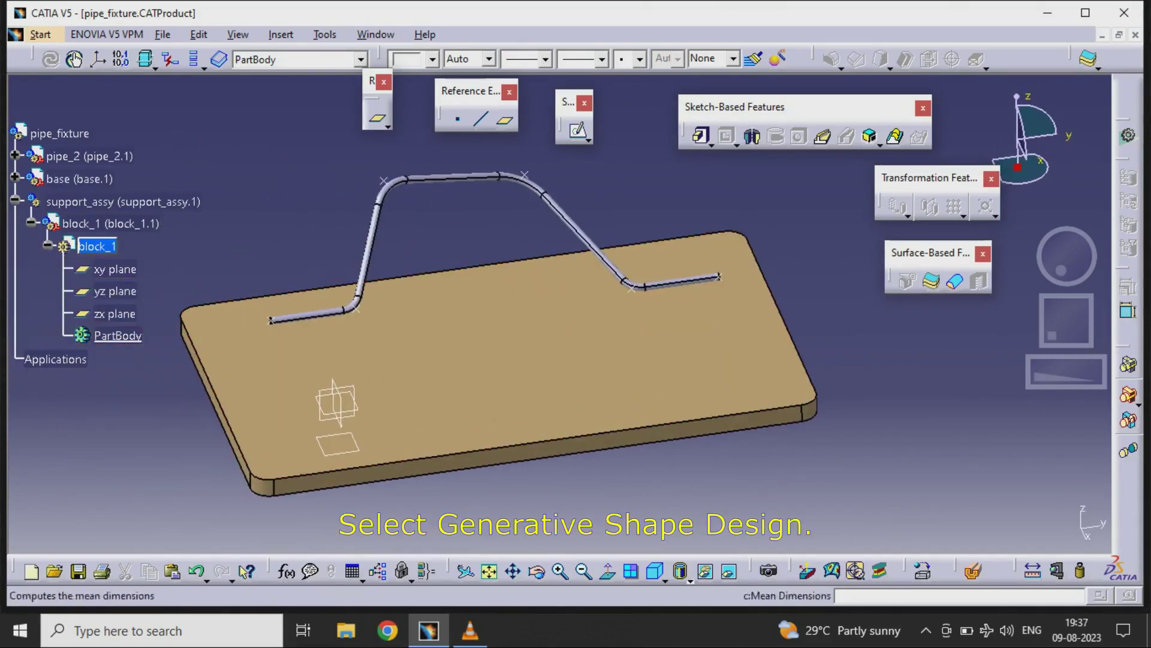
{"action": "left_click", "coordinate": [40, 34]}
{"action": "mouse_move", "coordinate": [78, 67]}
{"action": "left_click", "coordinate": [324, 100]}
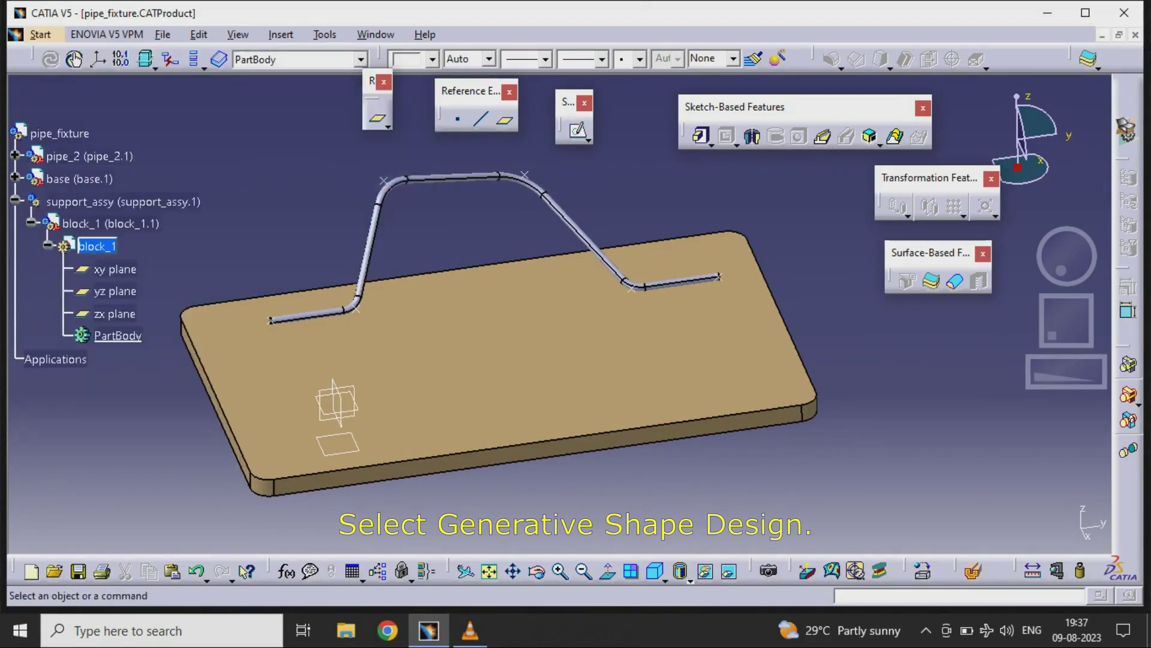
Step: Extract the surface of the pipe's straight end segment with no propagation, and hide pipe_2
{"action": "left_click", "coordinate": [306, 316]}
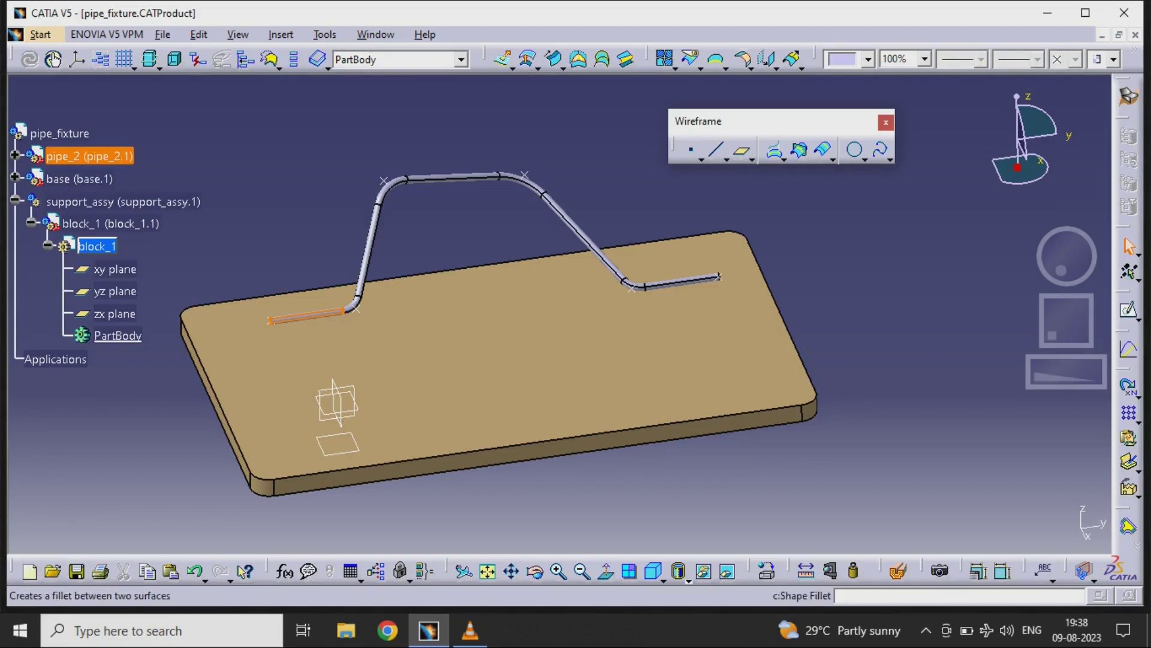
{"action": "left_click", "coordinate": [717, 59]}
{"action": "left_click", "coordinate": [743, 144]}
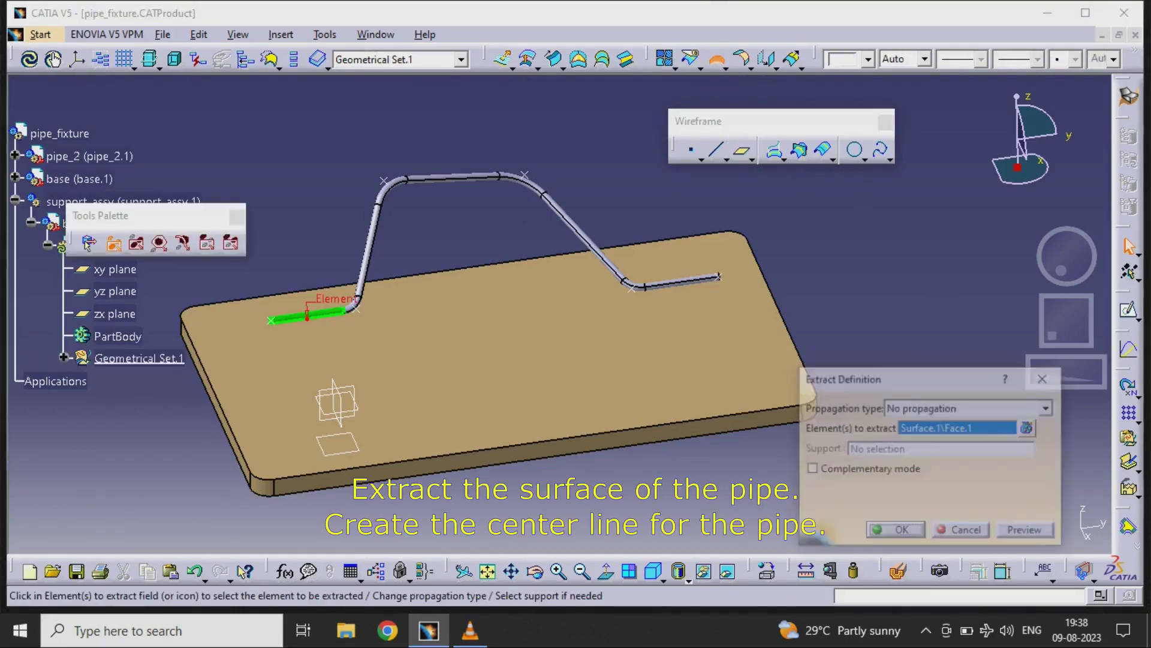
{"action": "left_click", "coordinate": [895, 529]}
{"action": "right_click", "coordinate": [90, 156]}
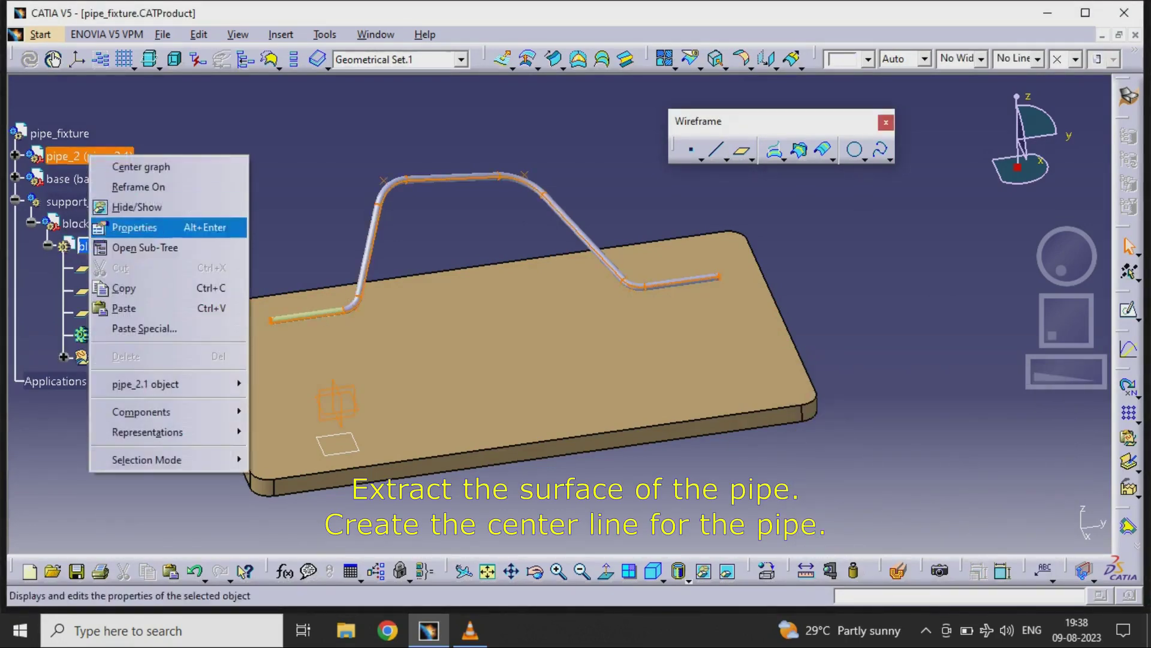
{"action": "left_click", "coordinate": [136, 207]}
Step: Create an offset reference plane in block_1 for the support sketch, and hide the base part
{"action": "left_click", "coordinate": [743, 152]}
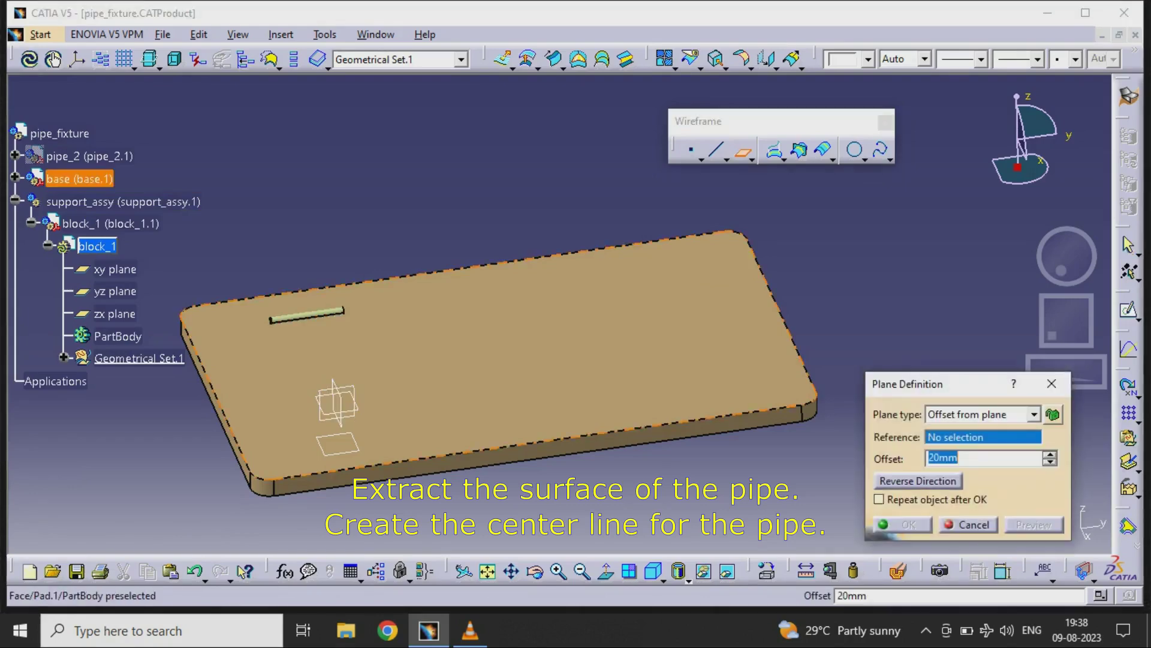
{"action": "left_click", "coordinate": [337, 420]}
{"action": "left_click", "coordinate": [905, 525]}
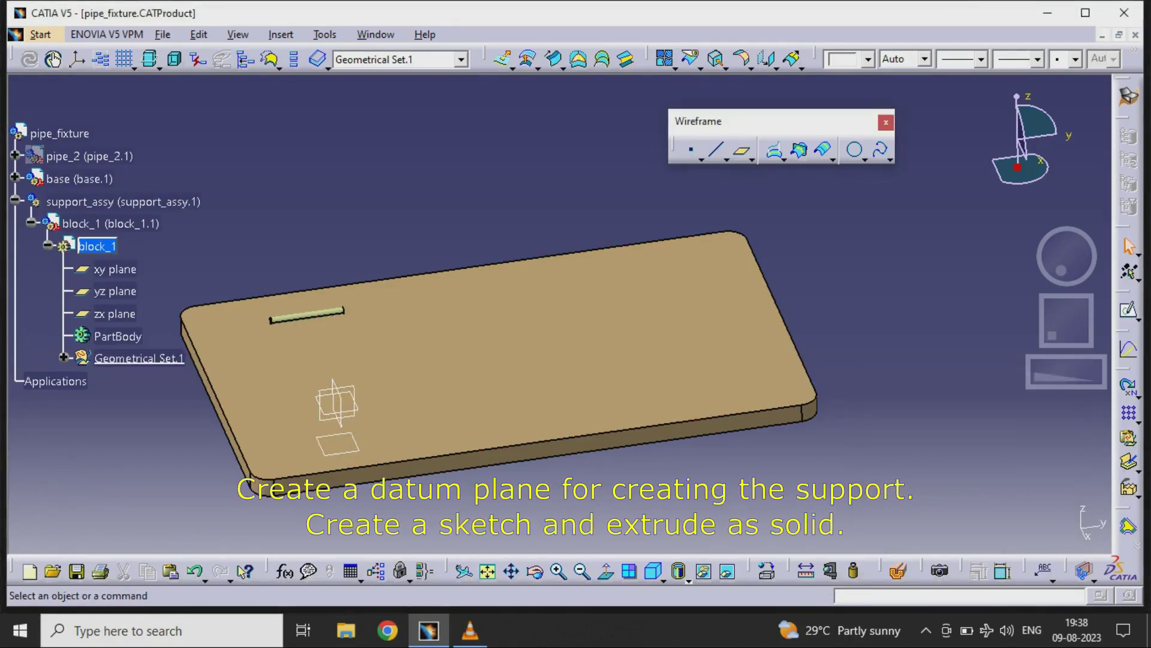
{"action": "right_click", "coordinate": [78, 179]}
{"action": "left_click", "coordinate": [120, 227]}
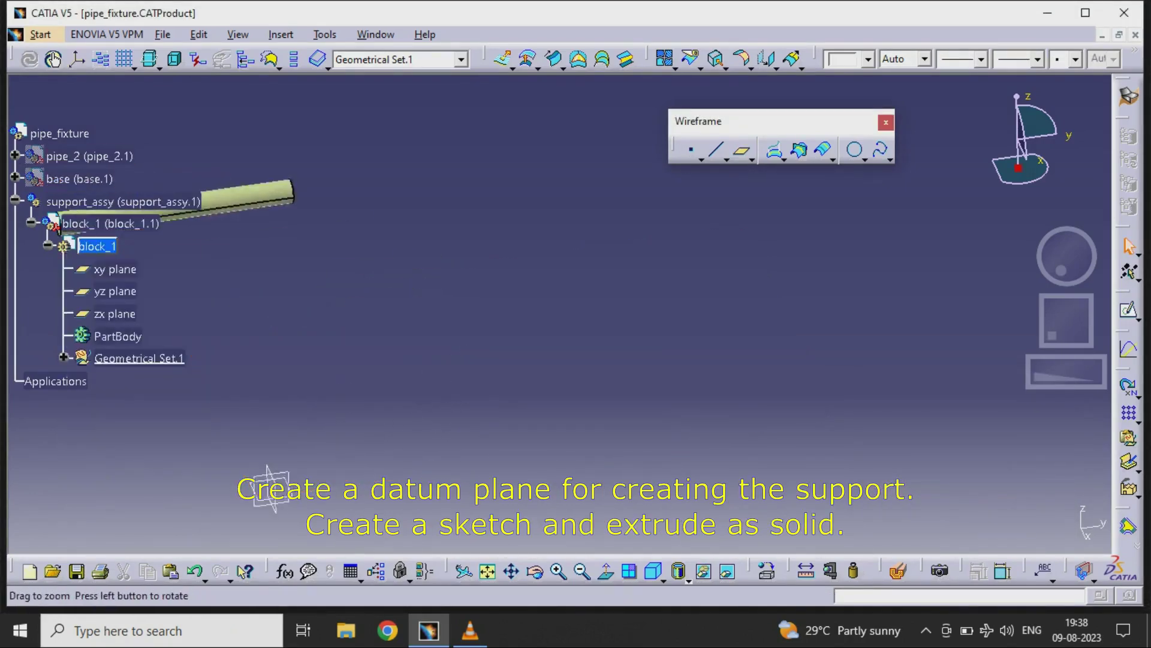
Step: Create an axis as the center line of the extracted pipe surface
{"action": "left_click", "coordinate": [726, 158]}
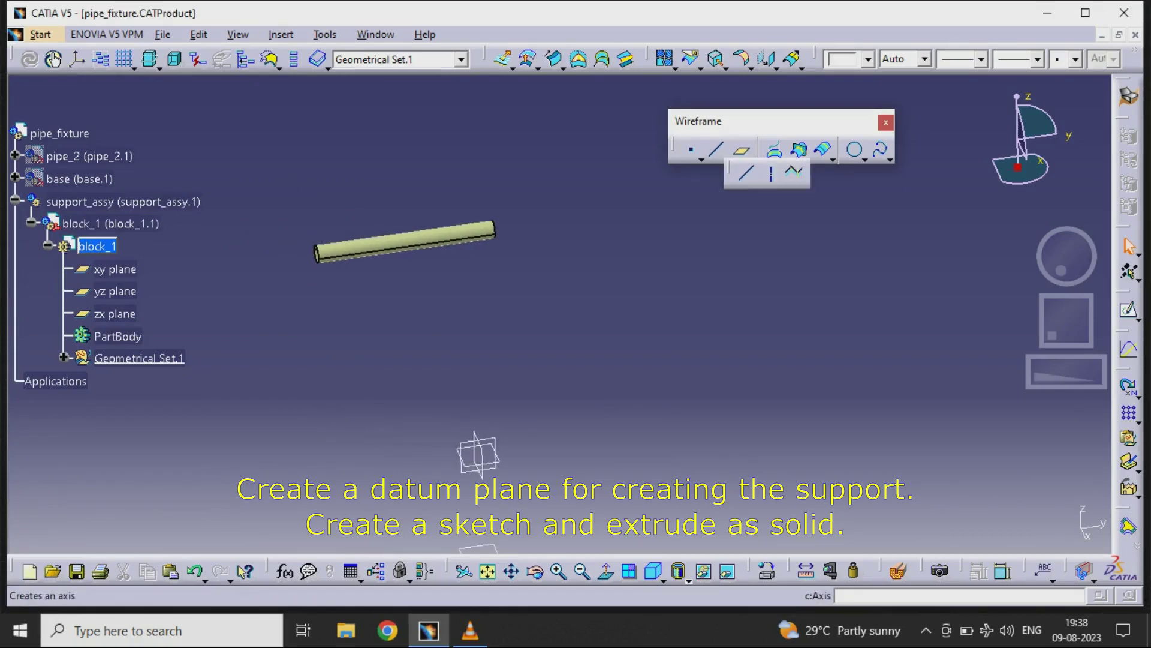
{"action": "left_click", "coordinate": [770, 174]}
{"action": "left_click", "coordinate": [340, 247]}
{"action": "left_click", "coordinate": [927, 525]}
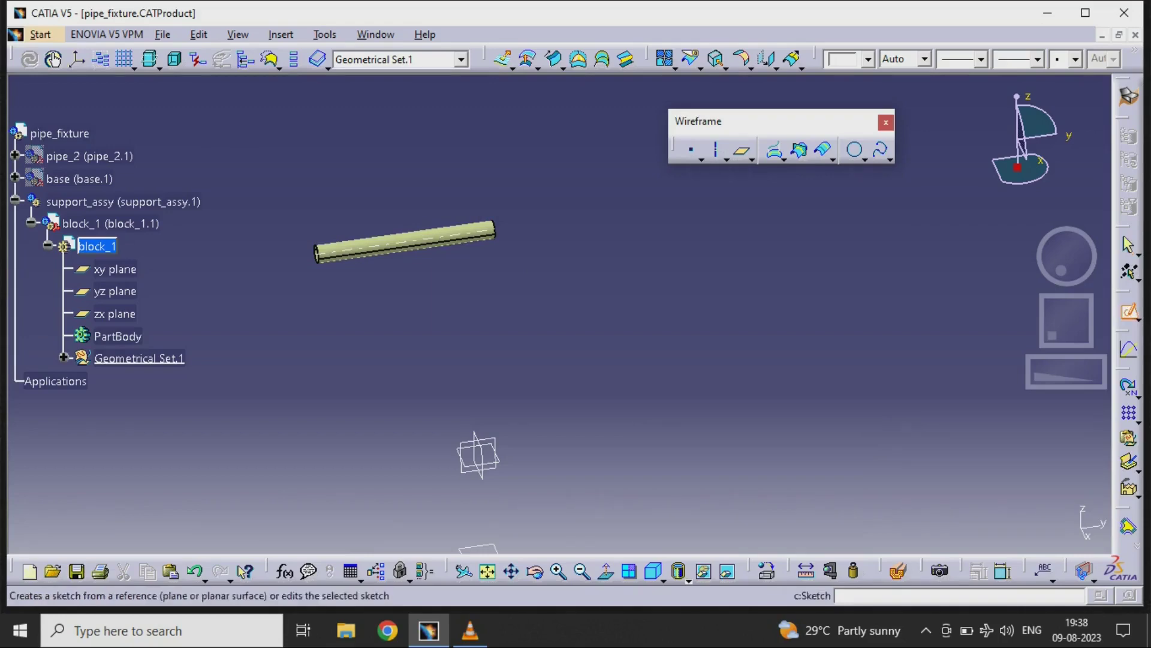
Step: Start a sketch on the offset plane and project the pipe's axis and end edge into it
{"action": "left_click", "coordinate": [507, 461]}
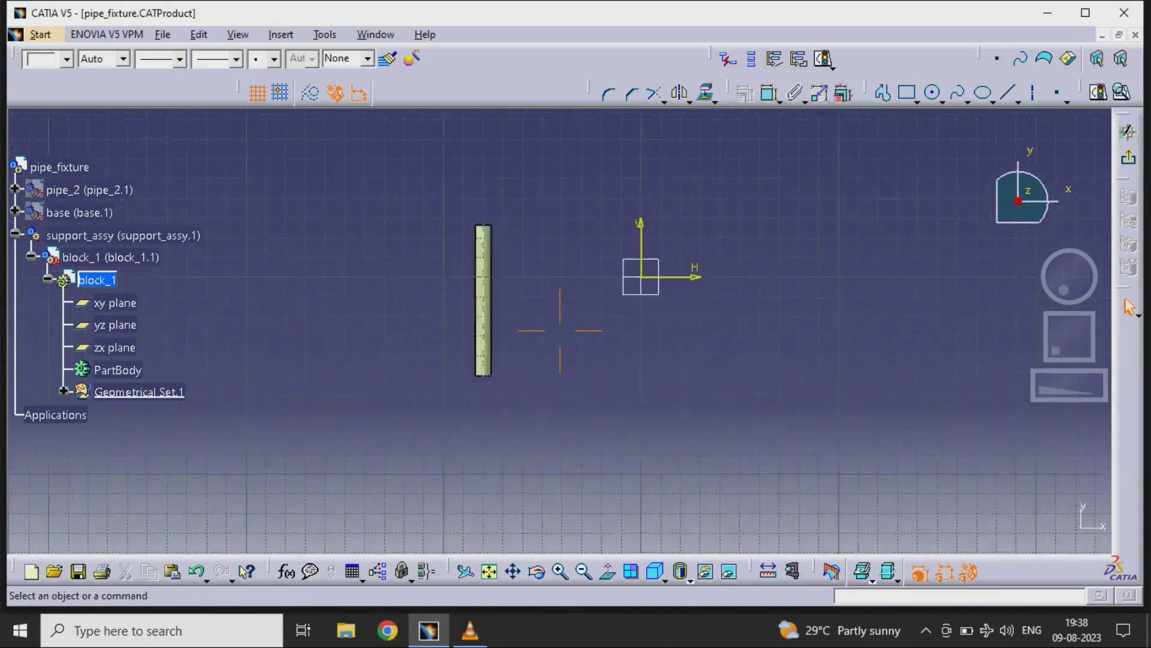
{"action": "left_click", "coordinate": [478, 327]}
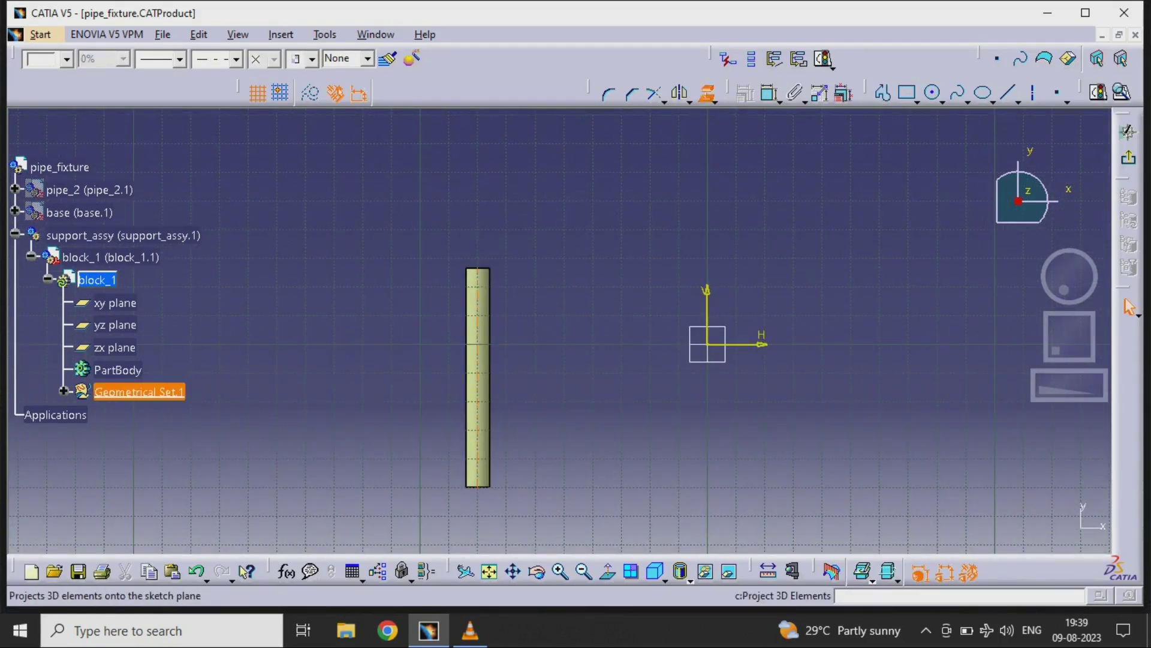
{"action": "middle_click_drag", "start_coordinate": [478, 327], "coordinate": [488, 288]}
{"action": "key", "text": "Escape"}
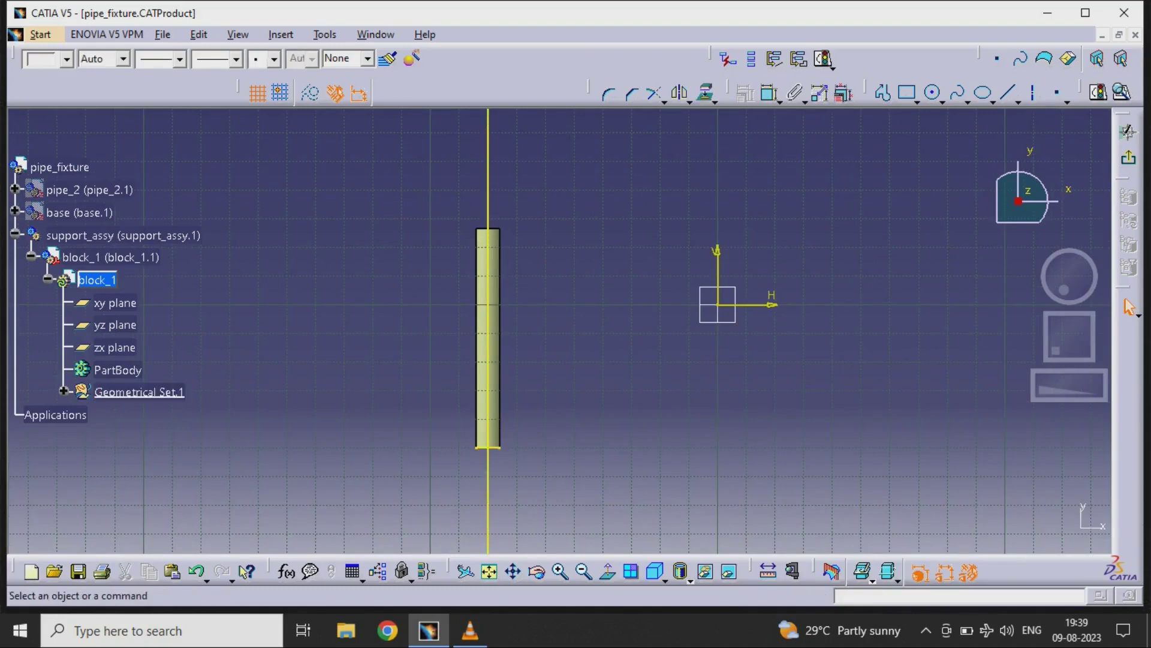
Step: Draw a rectangle around the pipe end and constrain its two long sides symmetric about the projected axis
{"action": "left_click", "coordinate": [906, 92]}
{"action": "left_click", "coordinate": [421, 298]}
{"action": "left_click", "coordinate": [581, 509]}
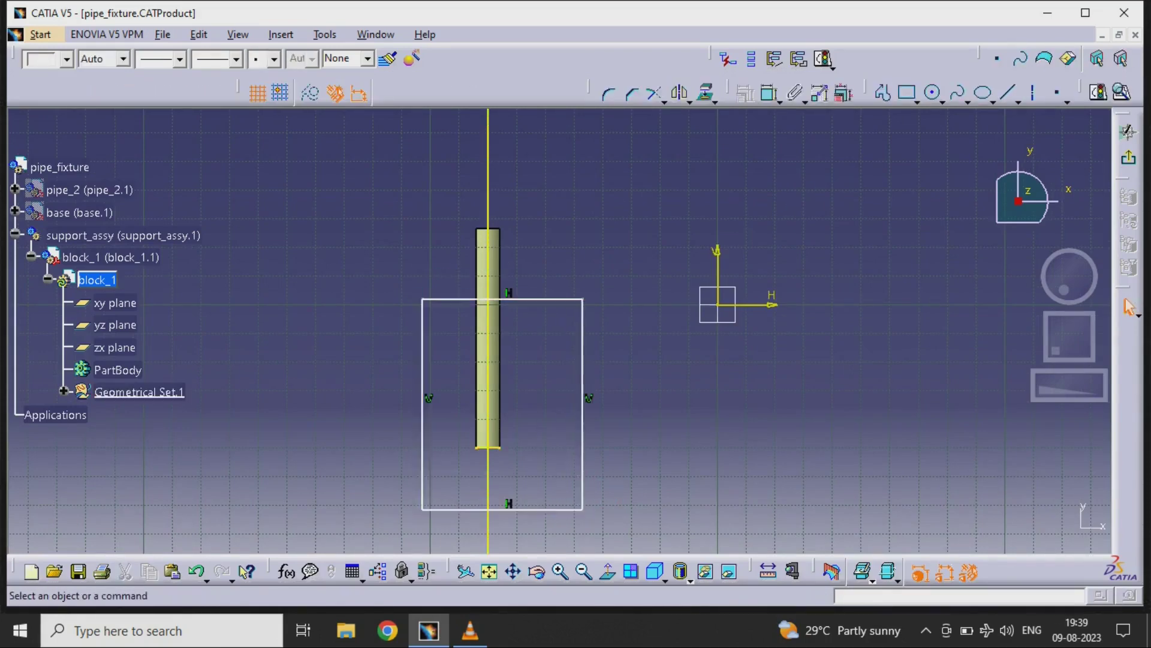
{"action": "left_click", "coordinate": [422, 420]}
{"action": "left_click", "coordinate": [488, 180], "text": "ctrl"}
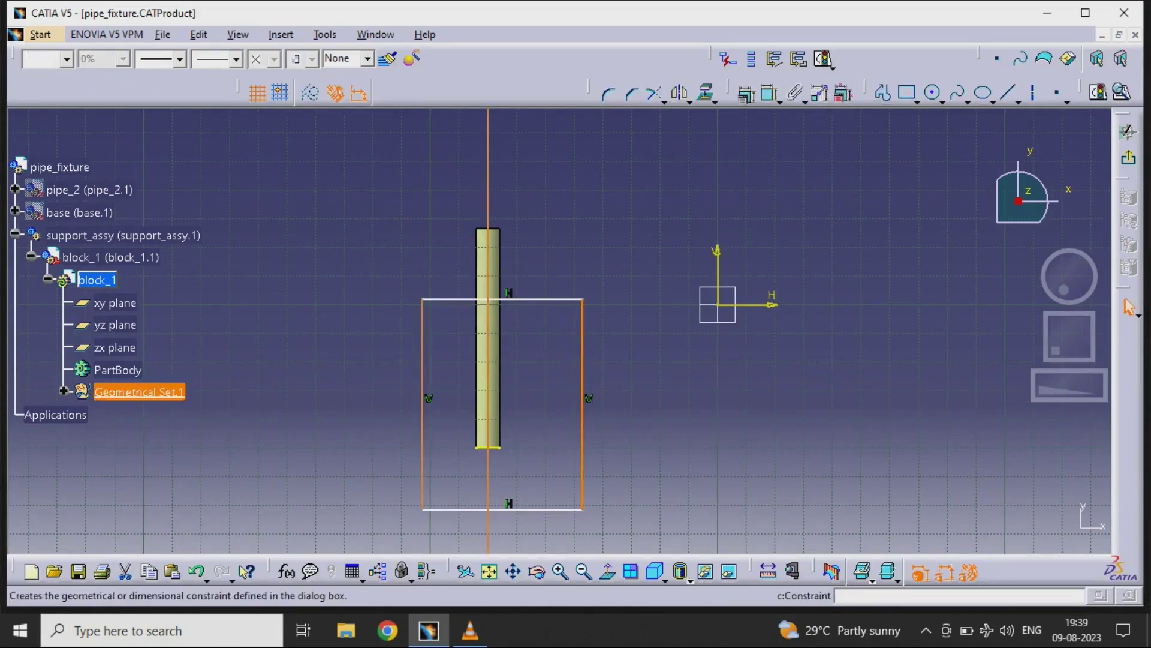
{"action": "left_click", "coordinate": [824, 59]}
{"action": "left_click", "coordinate": [918, 463]}
{"action": "key", "text": "Return"}
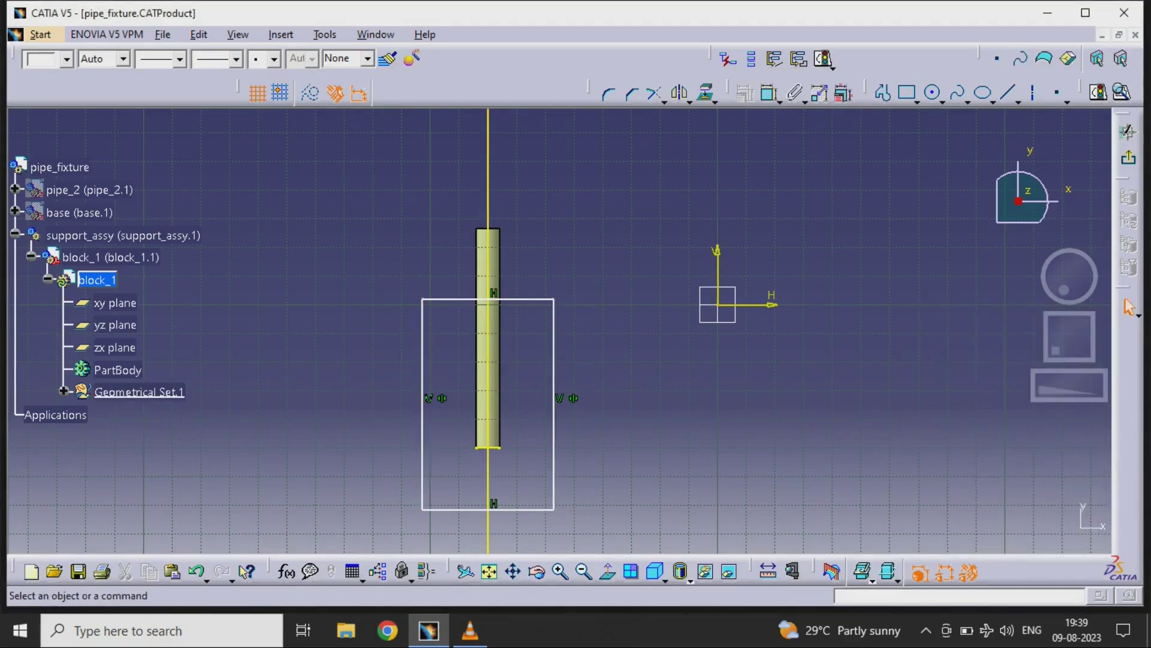
Step: Dimension the gap between the projected pipe end edge and the rectangle's nearest short side as 3 mm
{"action": "left_click", "coordinate": [488, 447]}
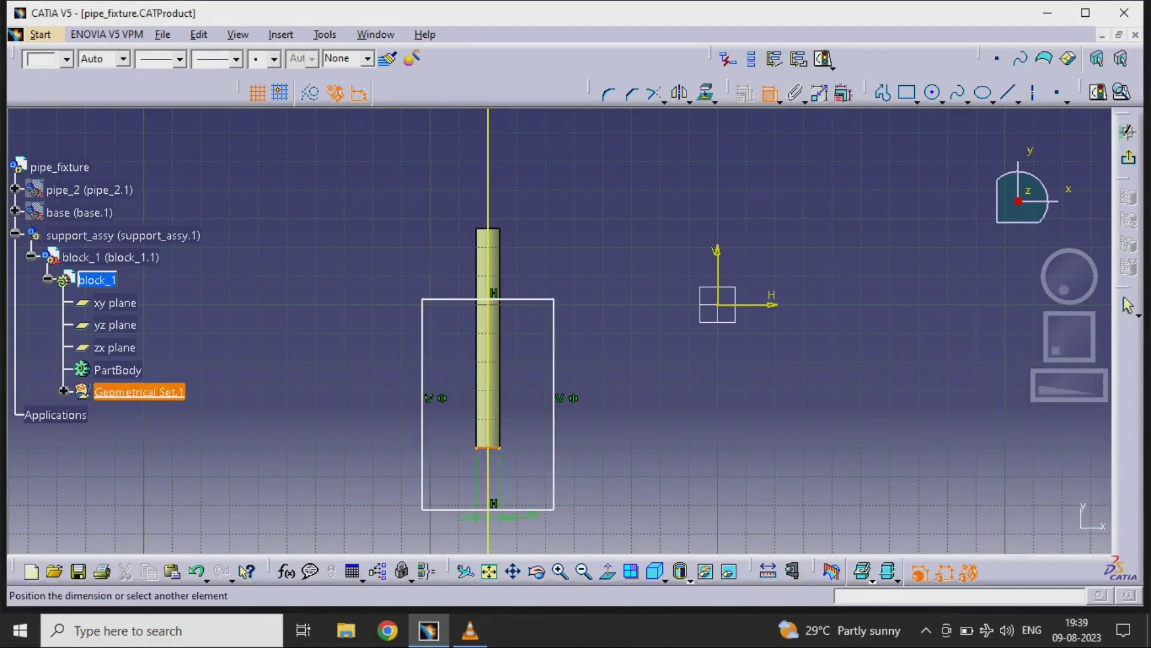
{"action": "left_click", "coordinate": [630, 468]}
{"action": "double_click", "coordinate": [626, 471]}
{"action": "type", "text": "3mm"}
{"action": "key", "text": "Return"}
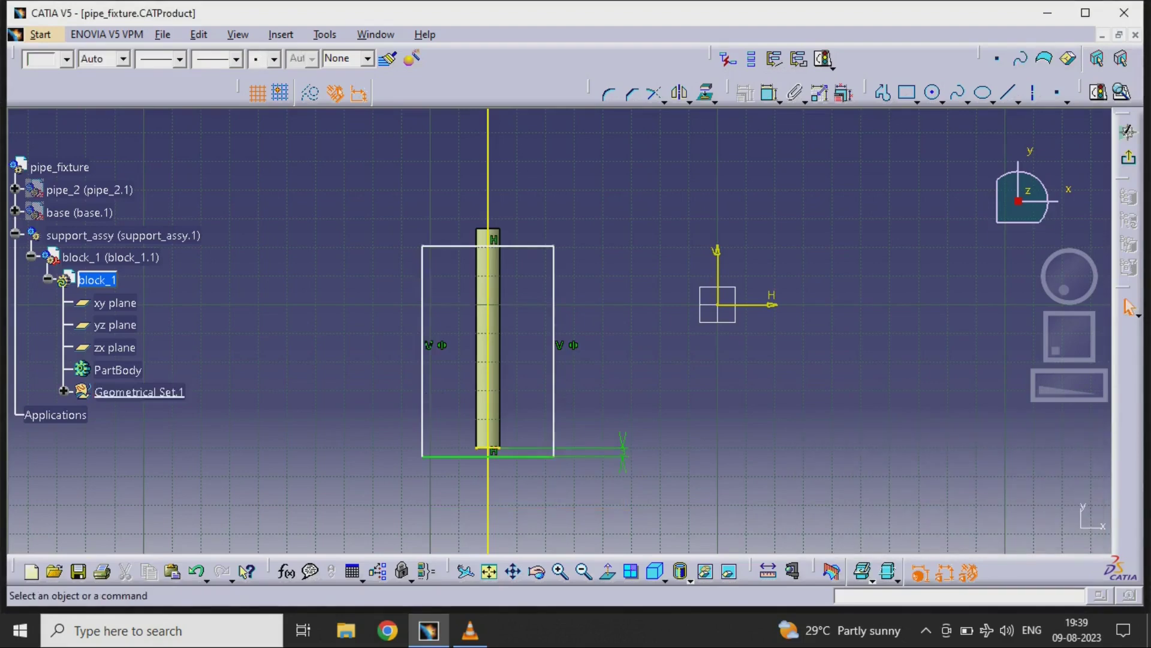
Step: Dimension the rectangle's width between its two long sides as 24 mm
{"action": "left_click", "coordinate": [554, 360]}
{"action": "left_click", "coordinate": [422, 360]}
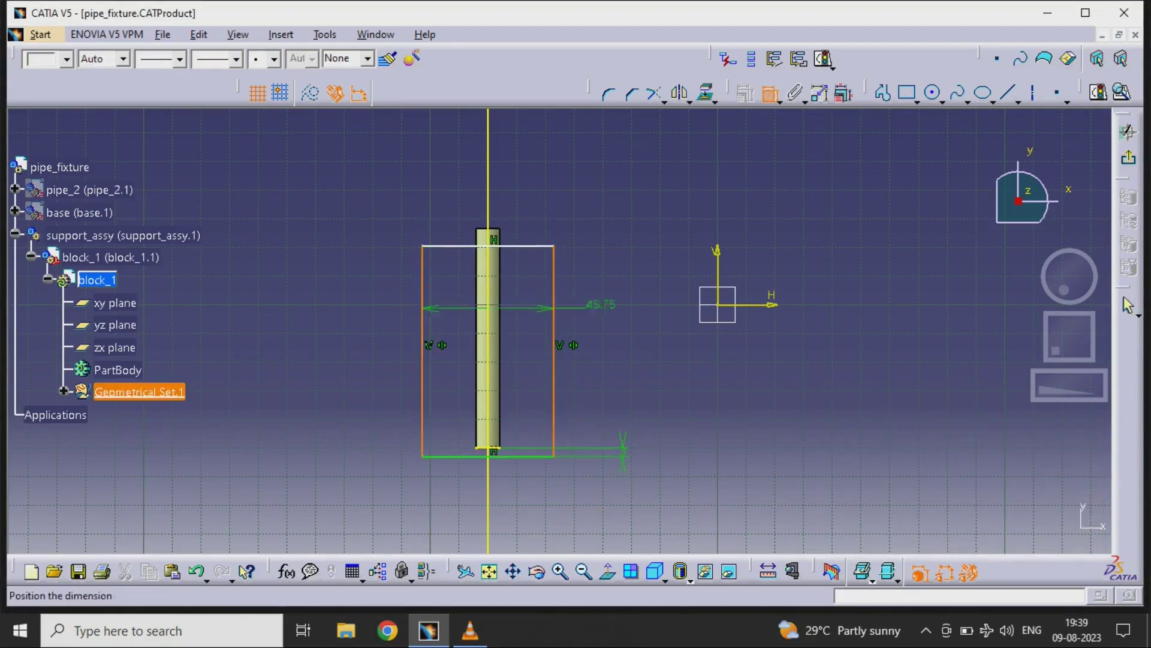
{"action": "left_click", "coordinate": [594, 203]}
{"action": "double_click", "coordinate": [594, 200]}
{"action": "type", "text": "24"}
{"action": "key", "text": "Return"}
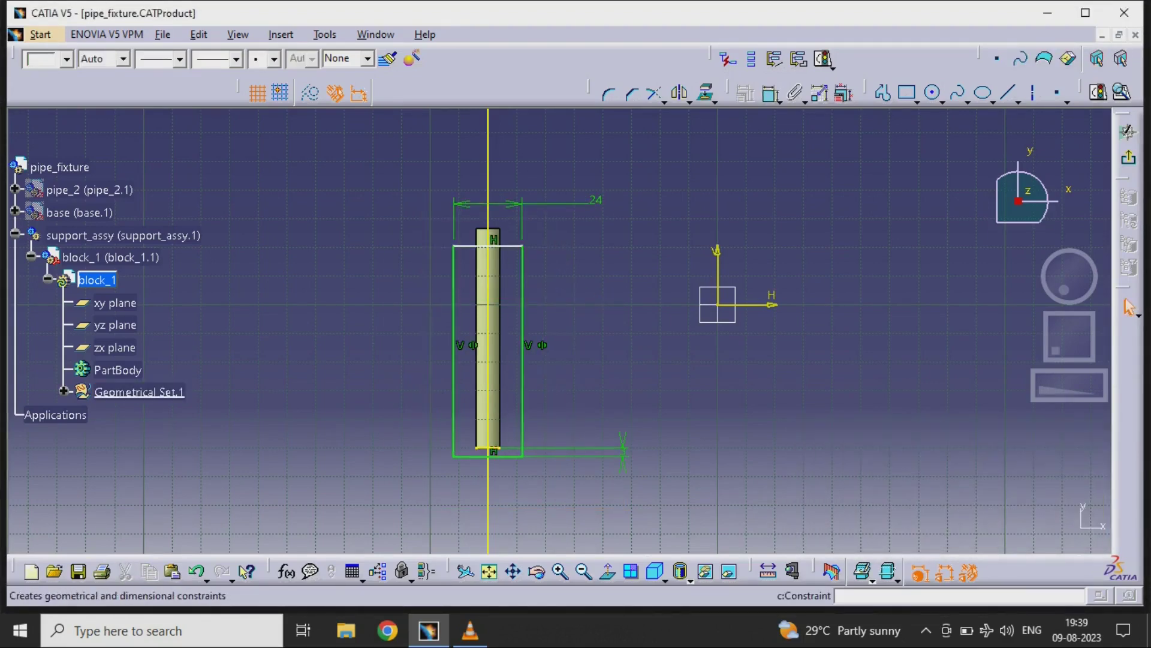
Step: Dimension the rectangle's length as 60 mm and exit the sketch
{"action": "left_click", "coordinate": [454, 359]}
{"action": "left_click", "coordinate": [399, 322]}
{"action": "double_click", "coordinate": [398, 321]}
{"action": "type", "text": "50"}
{"action": "key", "text": "Return"}
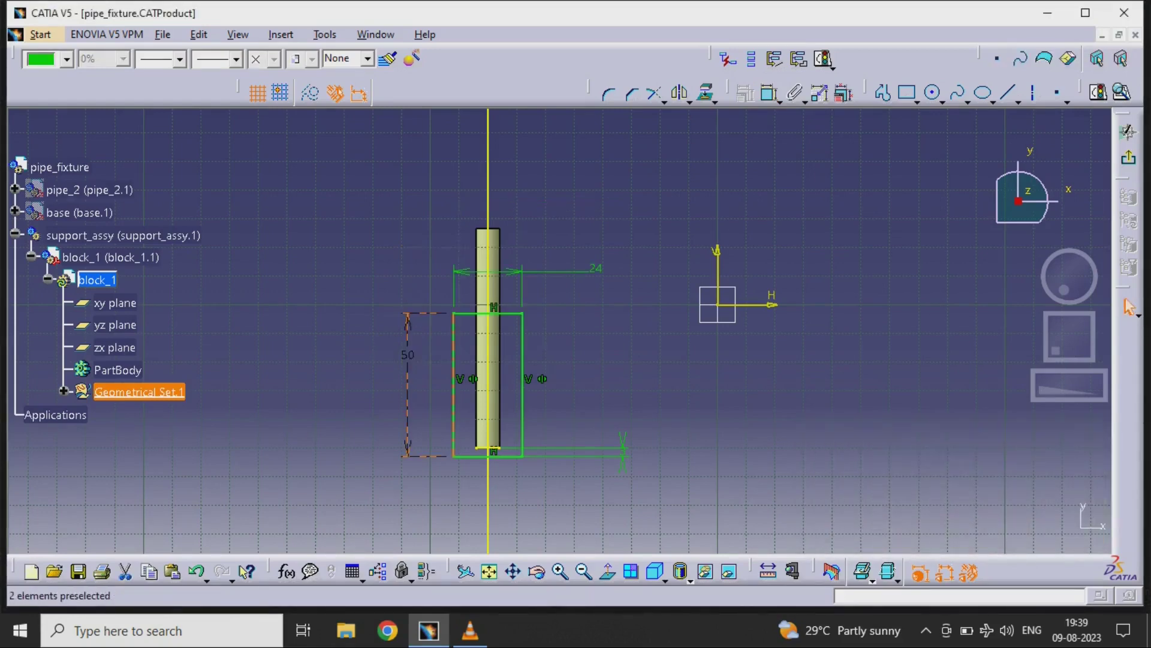
{"action": "double_click", "coordinate": [408, 354]}
{"action": "type", "text": "60"}
{"action": "key", "text": "Return"}
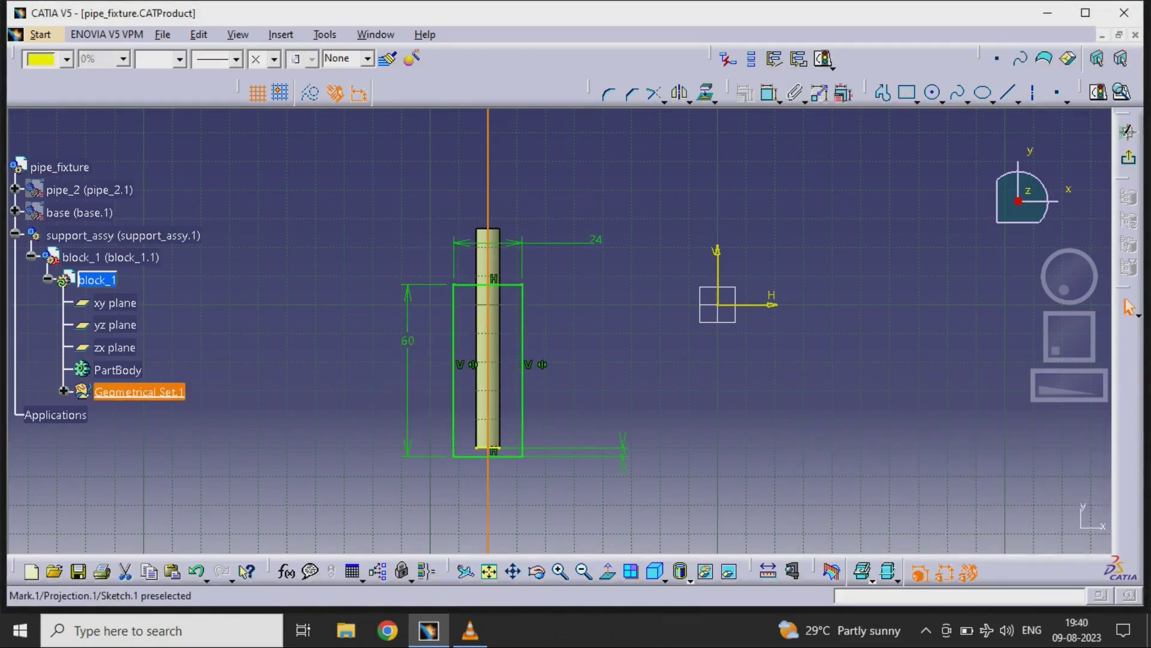
{"action": "left_click", "coordinate": [1129, 157]}
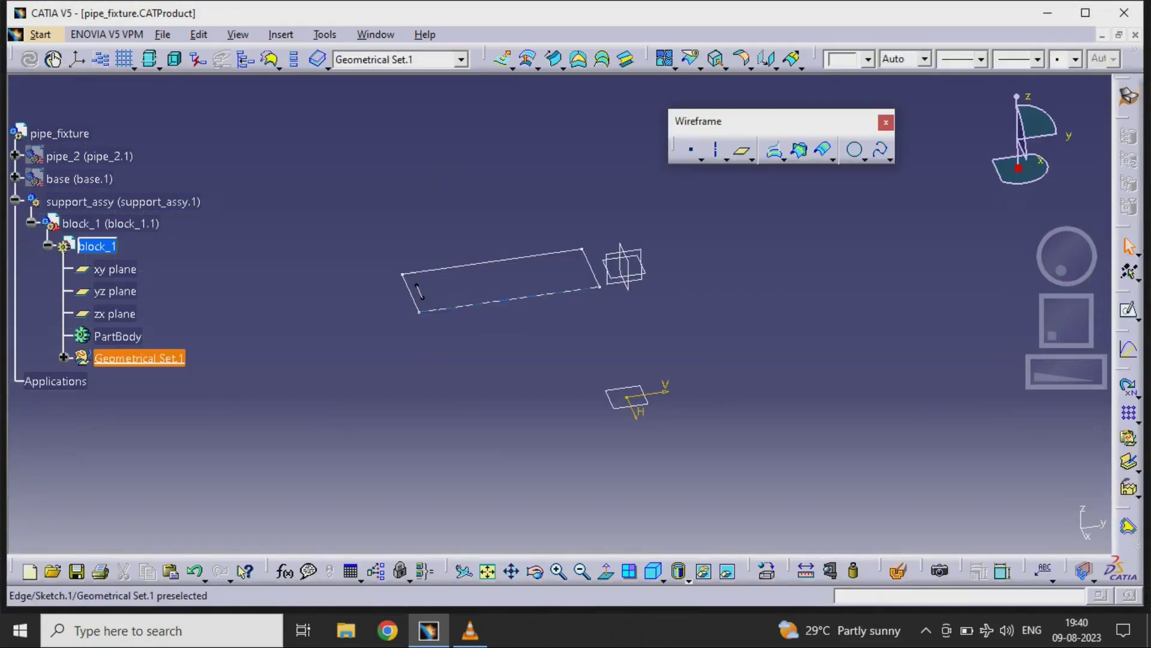
{"action": "double_click", "coordinate": [630, 258]}
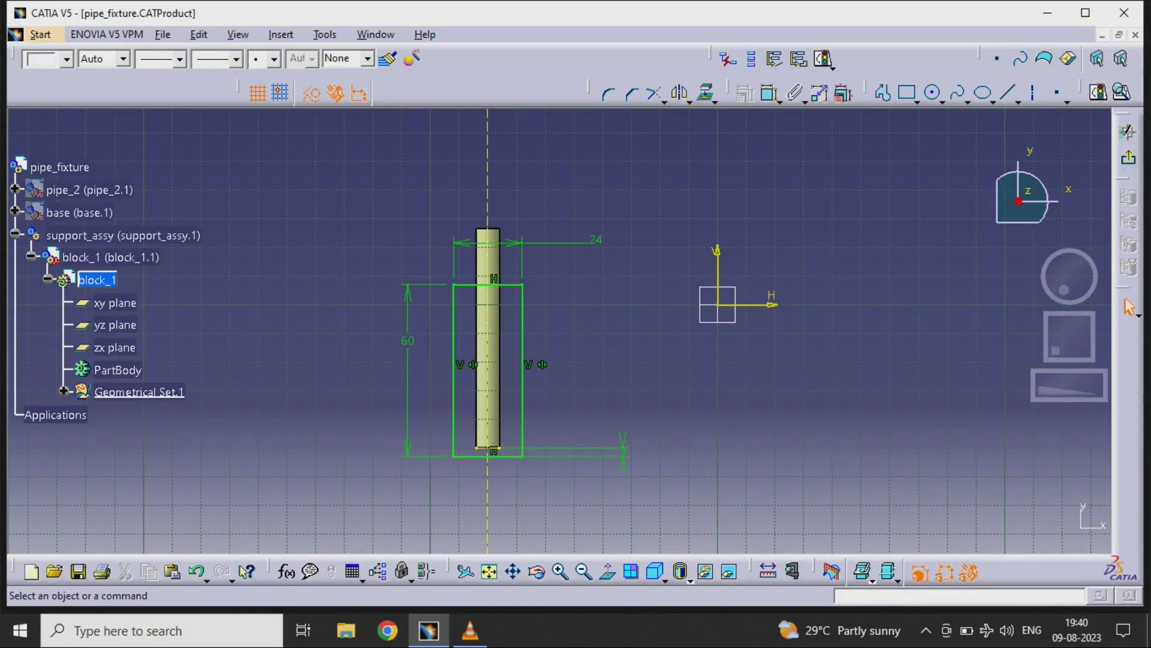
{"action": "left_click", "coordinate": [1128, 157]}
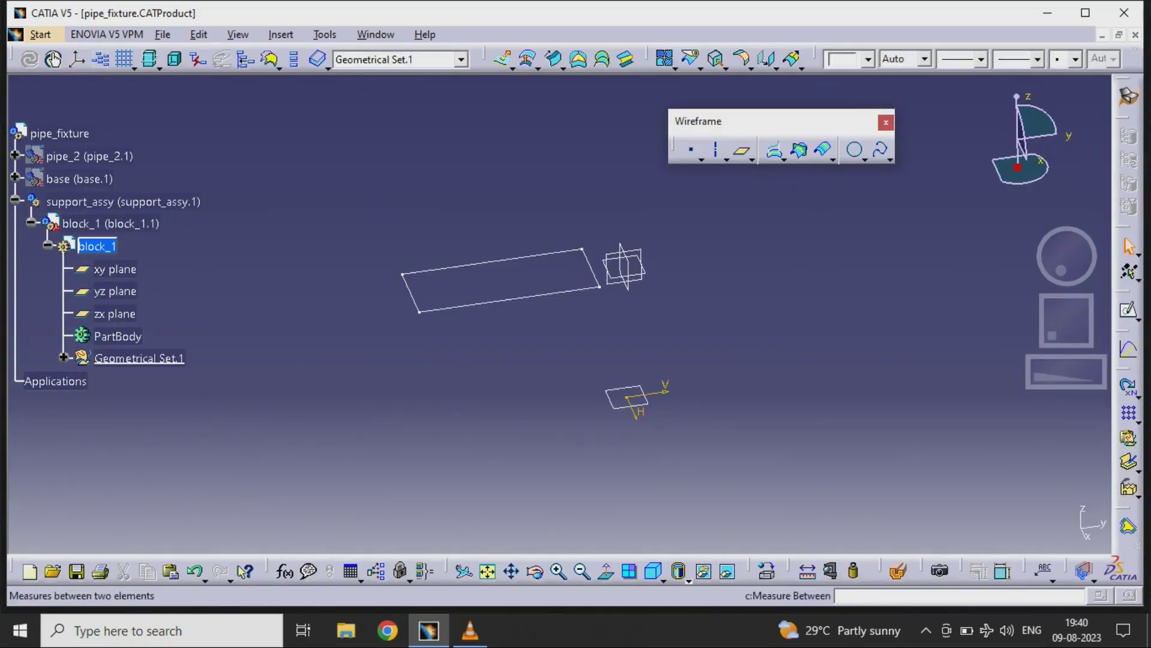
{"action": "left_click", "coordinate": [807, 571]}
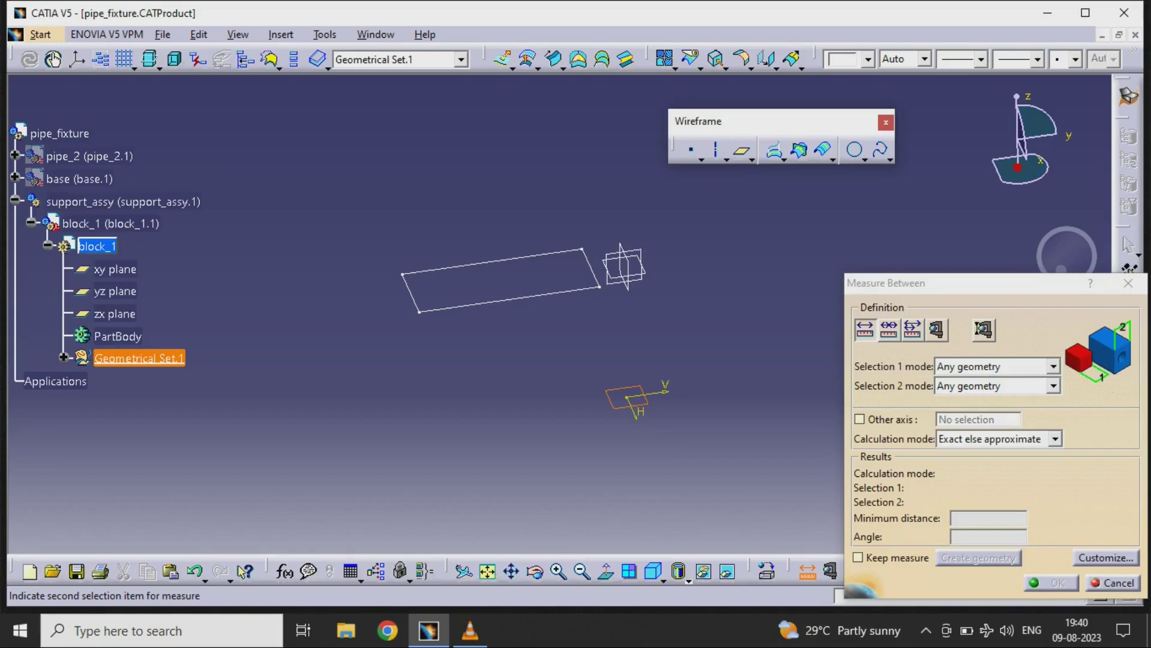
{"action": "key", "text": "Escape"}
{"action": "middle_click_drag", "start_coordinate": [587, 222], "coordinate": [559, 309]}
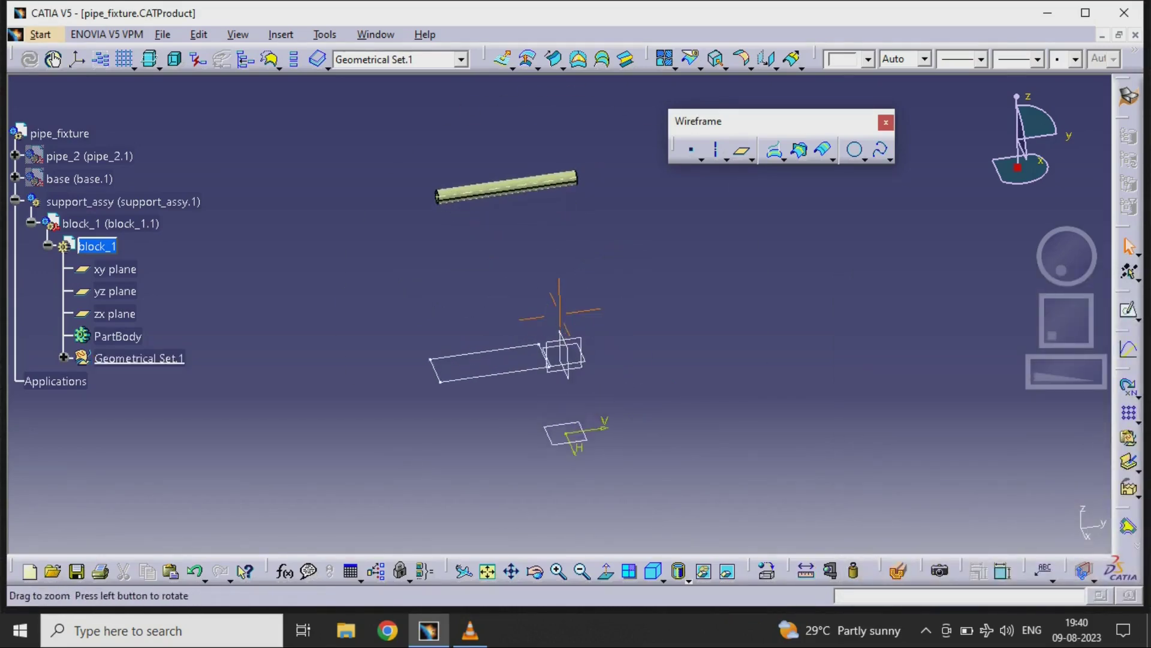
{"action": "left_click", "coordinate": [742, 151]}
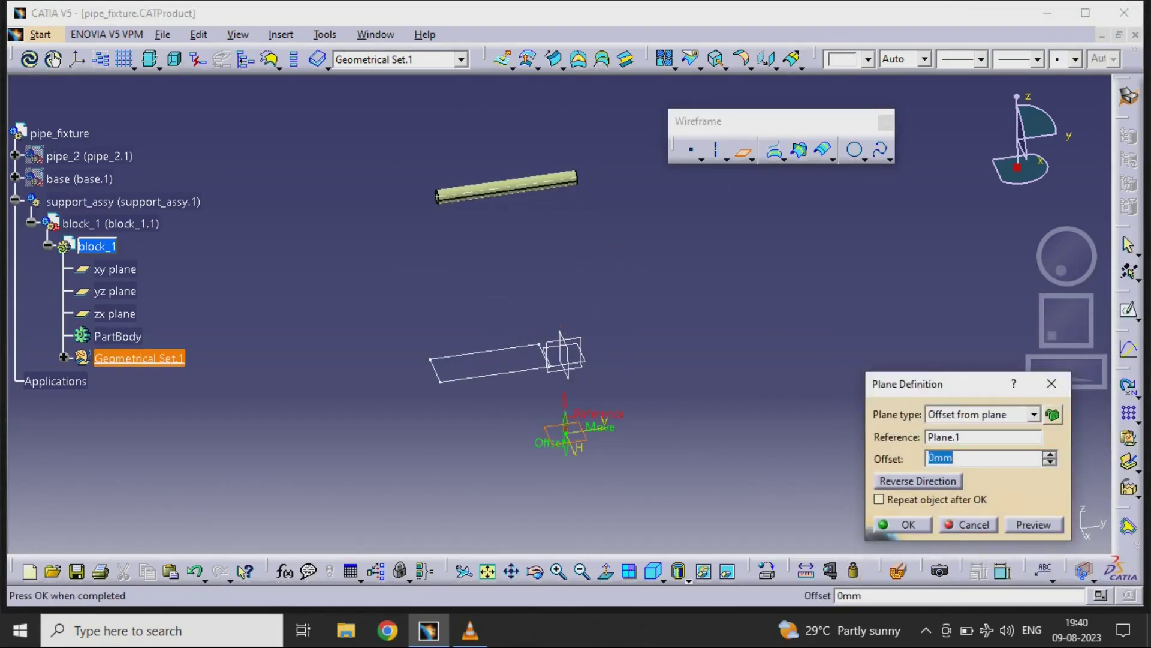
{"action": "key", "text": "Escape"}
Step: Measure the distance between the lower offset plane and the extracted pipe end's axis
{"action": "left_click", "coordinate": [806, 570]}
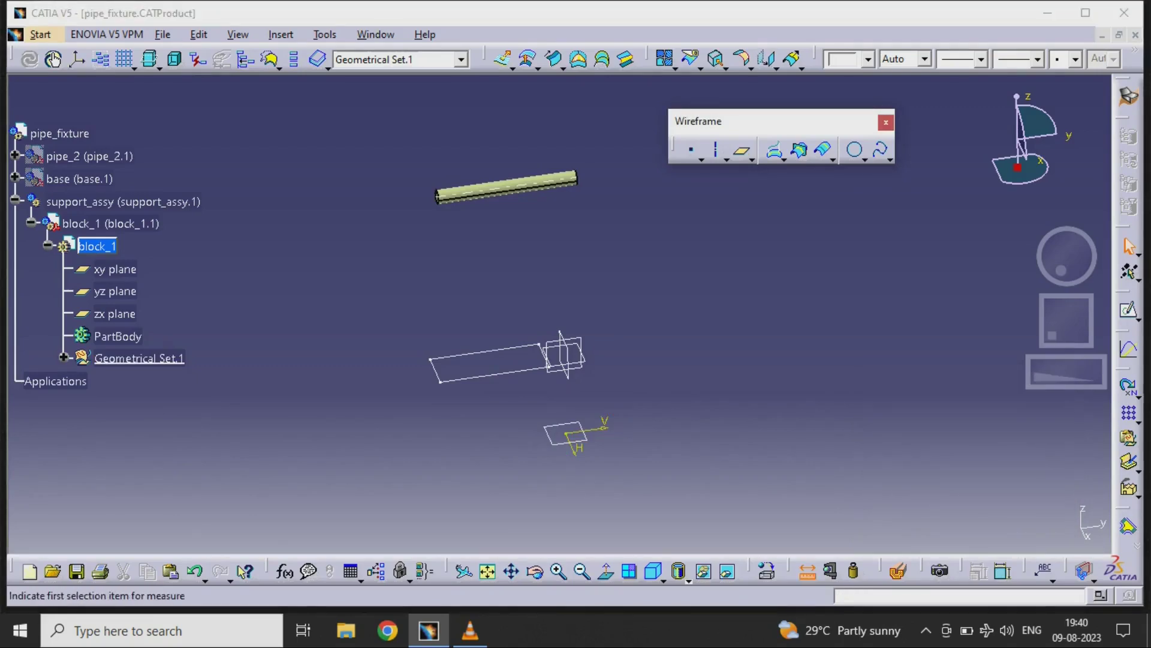
{"action": "left_click", "coordinate": [563, 433]}
{"action": "left_click", "coordinate": [527, 190]}
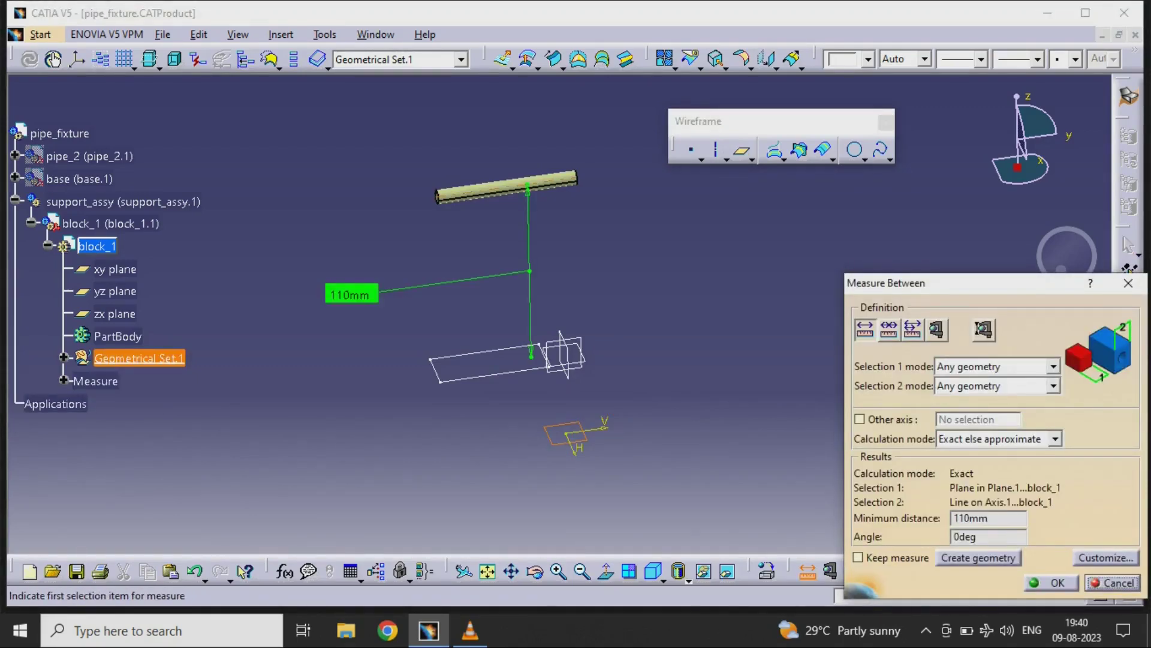
{"action": "key", "text": "Escape"}
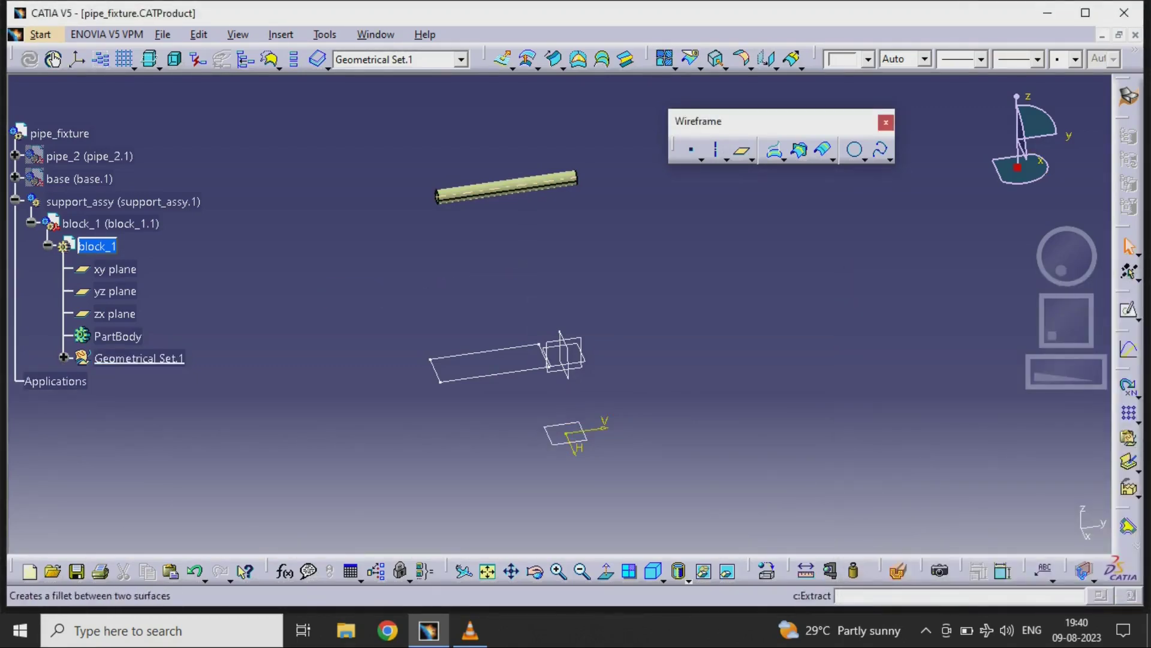
Step: Switch to Part Design and pad the rectangle sketch upward into a tall block that encloses the pipe end
{"action": "left_click", "coordinate": [41, 34]}
{"action": "mouse_move", "coordinate": [90, 71]}
{"action": "left_click", "coordinate": [270, 71]}
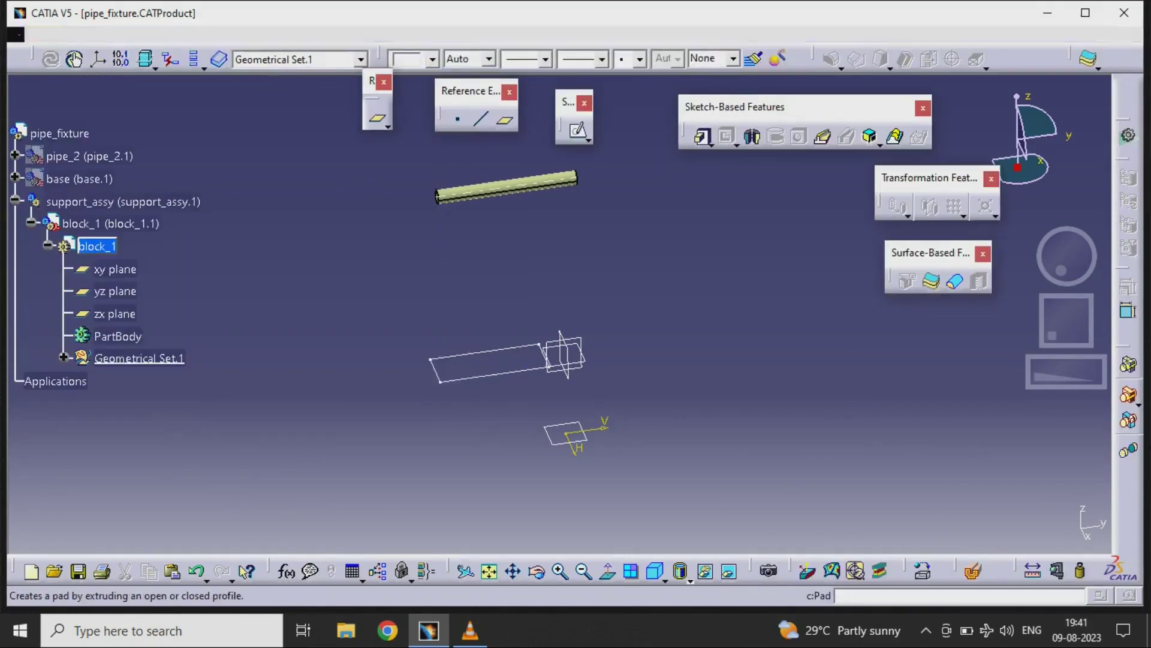
{"action": "left_click", "coordinate": [701, 136]}
{"action": "key", "text": "Return"}
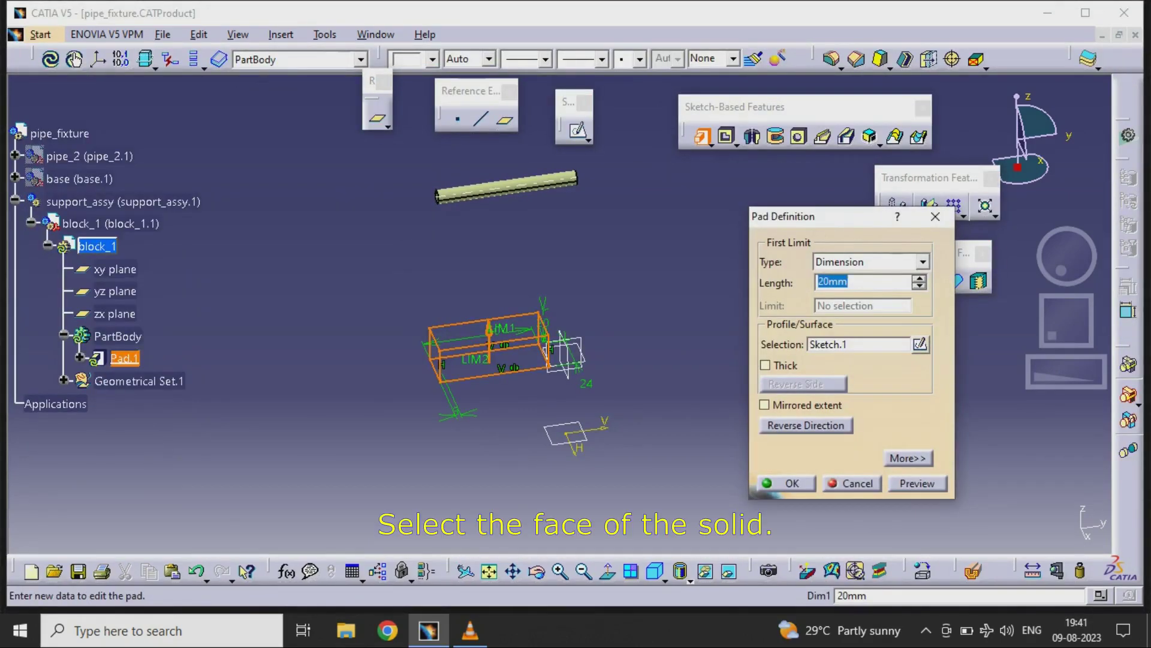
{"action": "key", "text": "Return"}
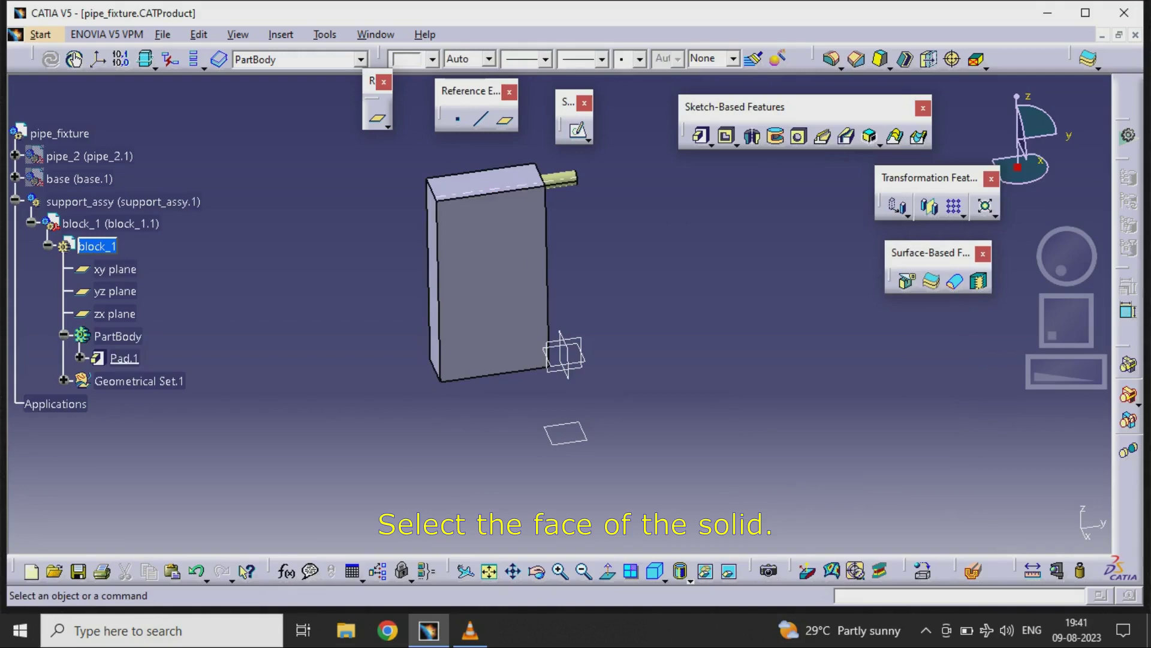
Step: Start a sketch on the block's narrow outer end face and draw a closed rectangle about 14 mm high around the pipe circle
{"action": "middle_click_drag", "start_coordinate": [564, 348], "coordinate": [591, 338]}
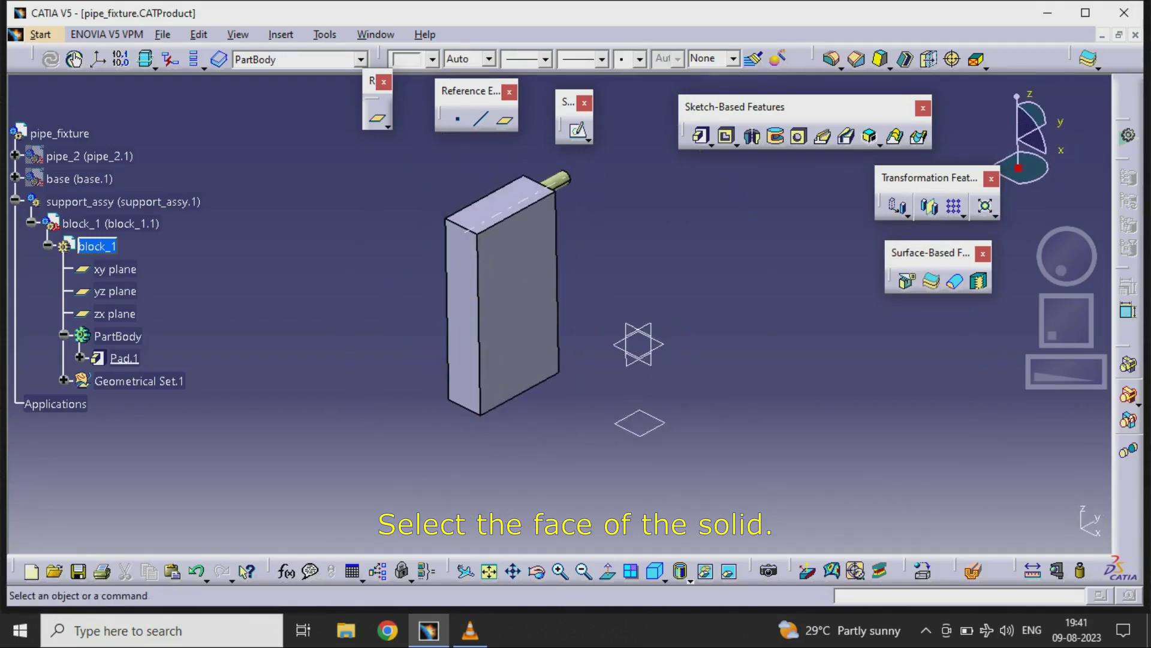
{"action": "left_click", "coordinate": [578, 130]}
{"action": "left_click", "coordinate": [462, 311]}
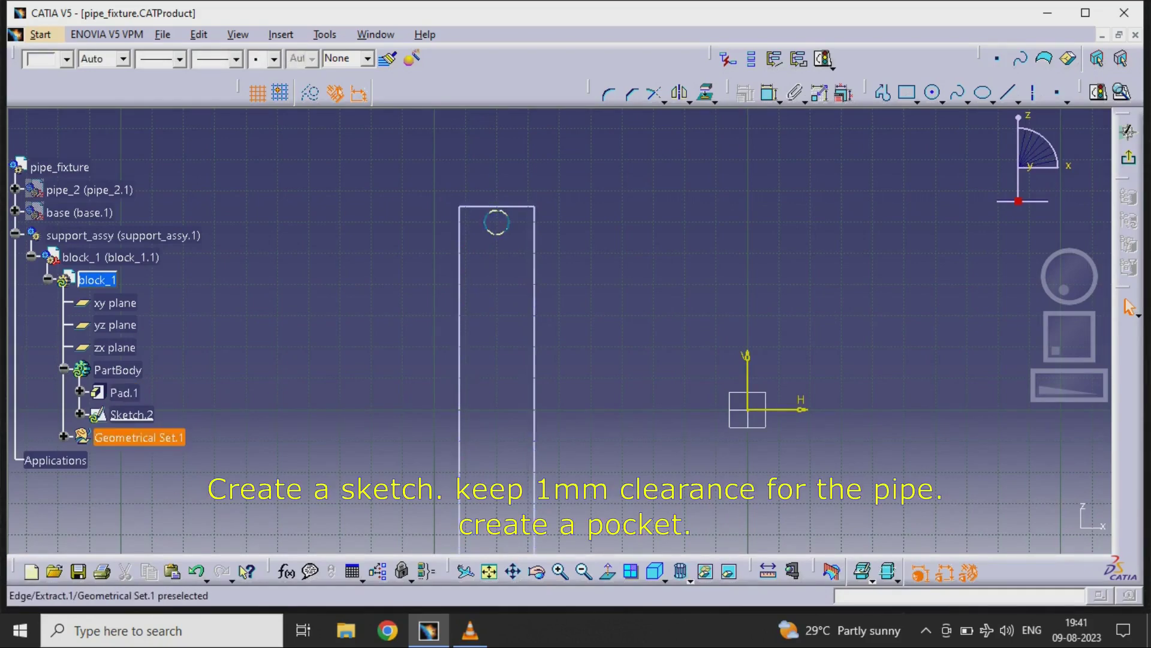
{"action": "left_click", "coordinate": [882, 92]}
{"action": "middle_click_drag", "start_coordinate": [415, 203], "coordinate": [542, 292]}
{"action": "left_click", "coordinate": [425, 210]}
{"action": "left_click", "coordinate": [425, 410]}
{"action": "left_click", "coordinate": [599, 410]}
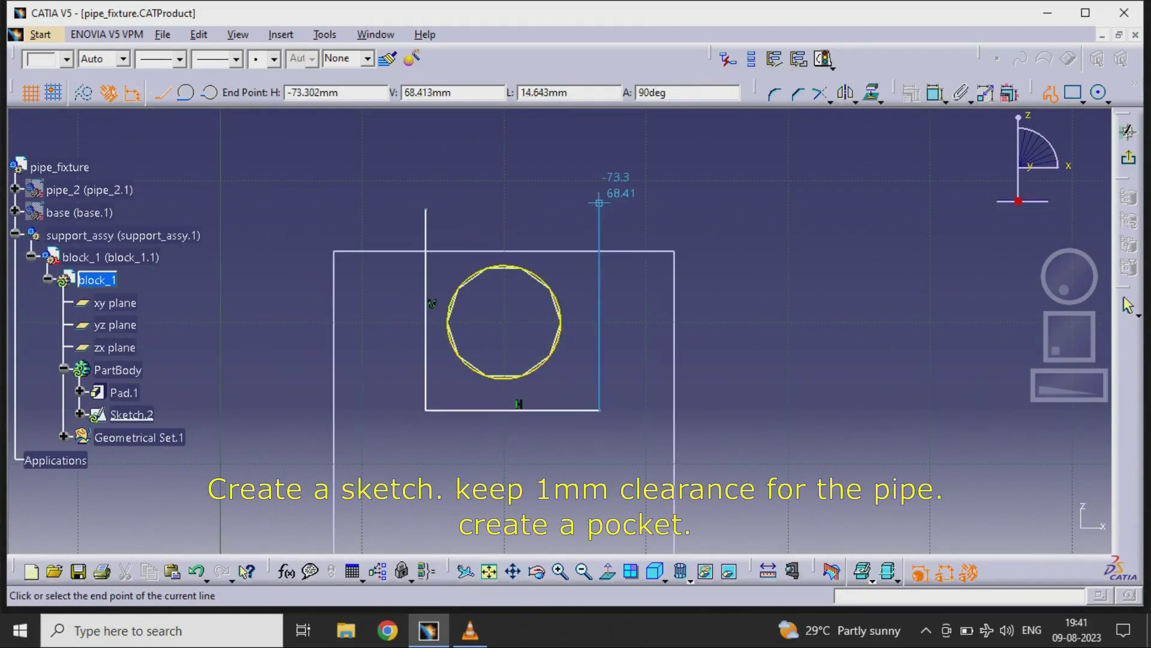
{"action": "left_click", "coordinate": [596, 204]}
{"action": "left_click", "coordinate": [426, 210]}
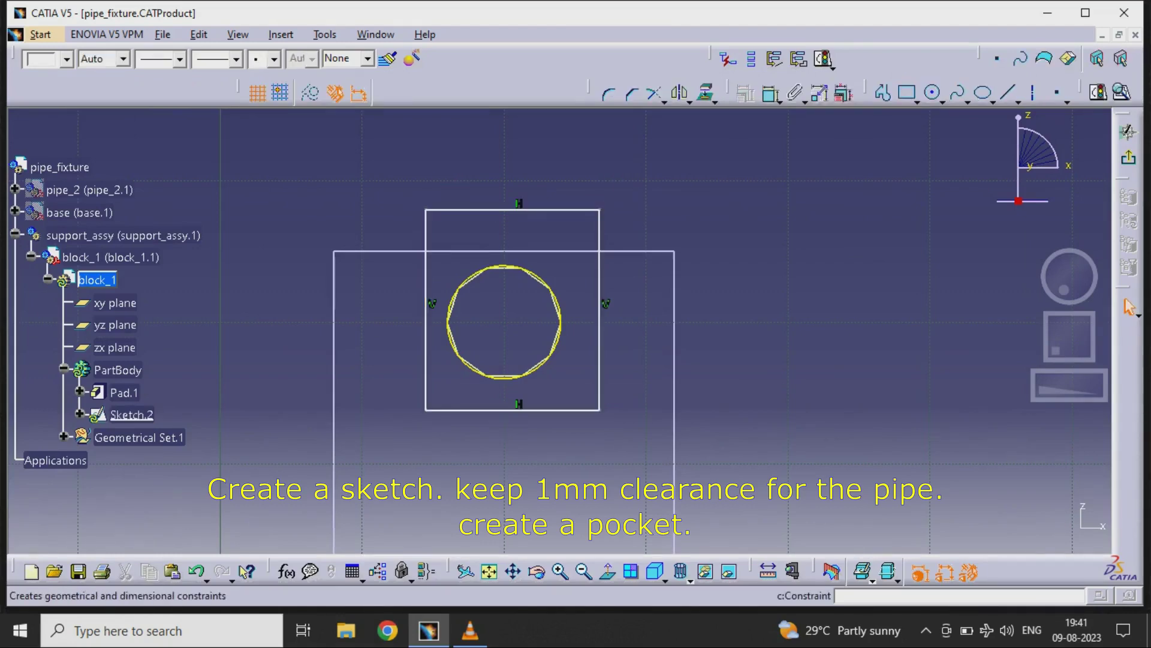
Step: Dimension the gap between the rectangle's left side and the pipe circle as 1 mm
{"action": "left_click", "coordinate": [426, 312]}
{"action": "left_click", "coordinate": [448, 323]}
{"action": "left_click", "coordinate": [390, 173]}
{"action": "double_click", "coordinate": [375, 171]}
{"action": "type", "text": "1"}
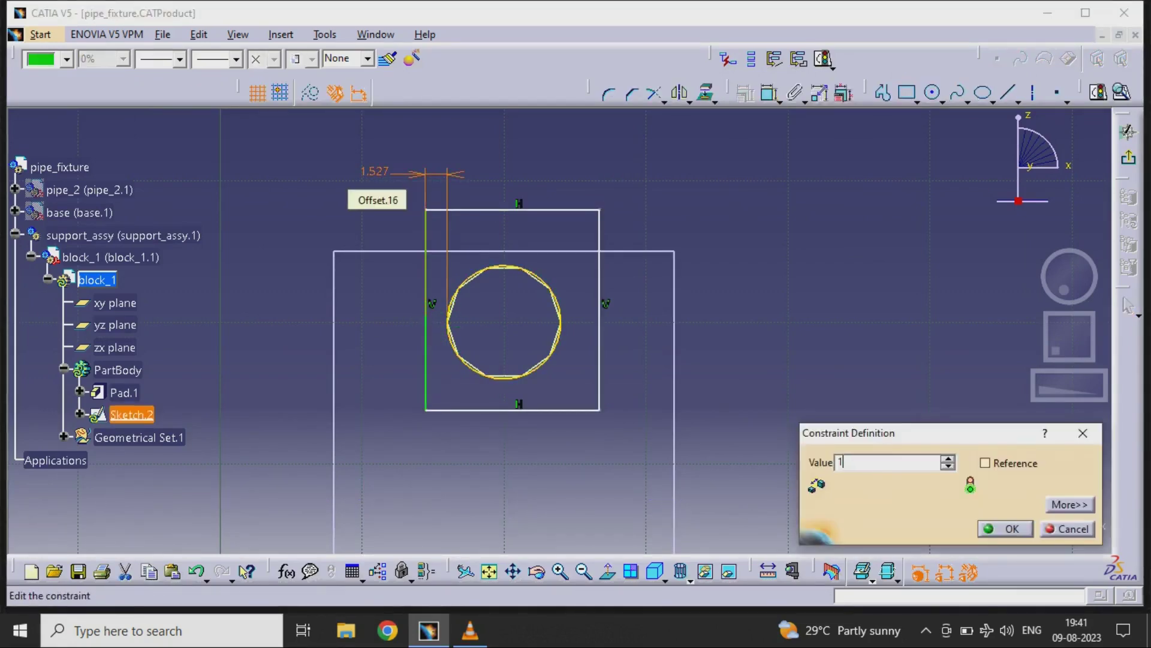
{"action": "left_click", "coordinate": [1013, 526]}
Step: Dimension the gap between the rectangle's right side and the pipe circle as 1 mm
{"action": "left_click", "coordinate": [607, 335]}
{"action": "left_click", "coordinate": [560, 312]}
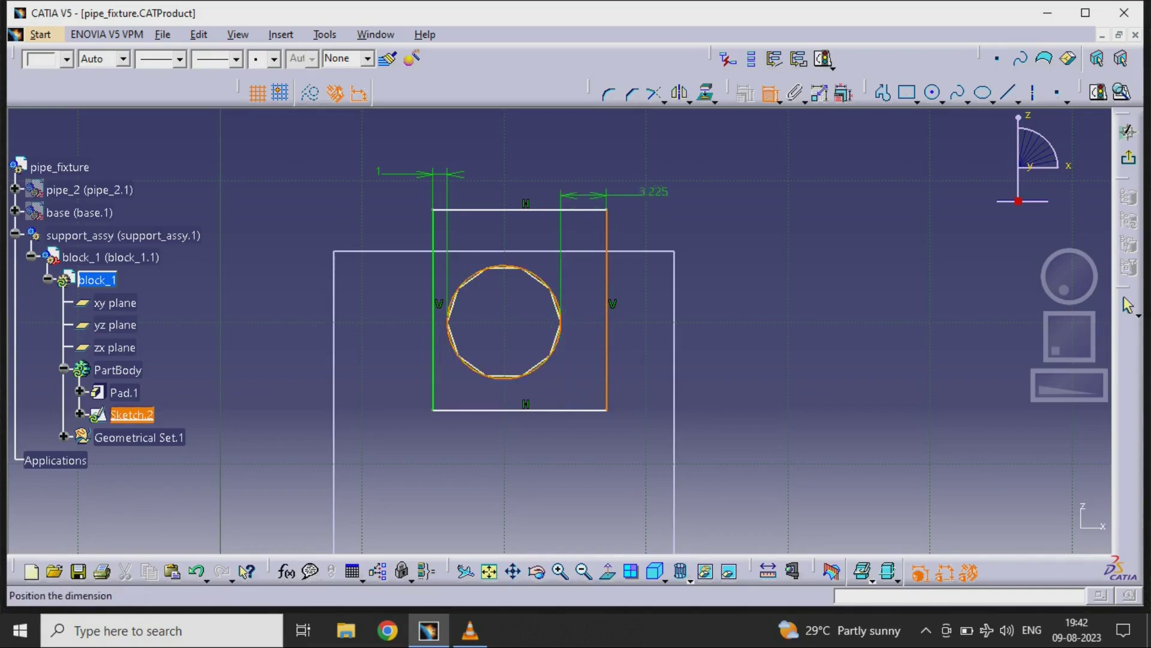
{"action": "left_click", "coordinate": [635, 182]}
{"action": "double_click", "coordinate": [676, 181]}
{"action": "type", "text": "1"}
{"action": "left_click", "coordinate": [1010, 527]}
Step: Dimension the gap between the rectangle's bottom side and the pipe circle as 1 mm
{"action": "left_click", "coordinate": [769, 93]}
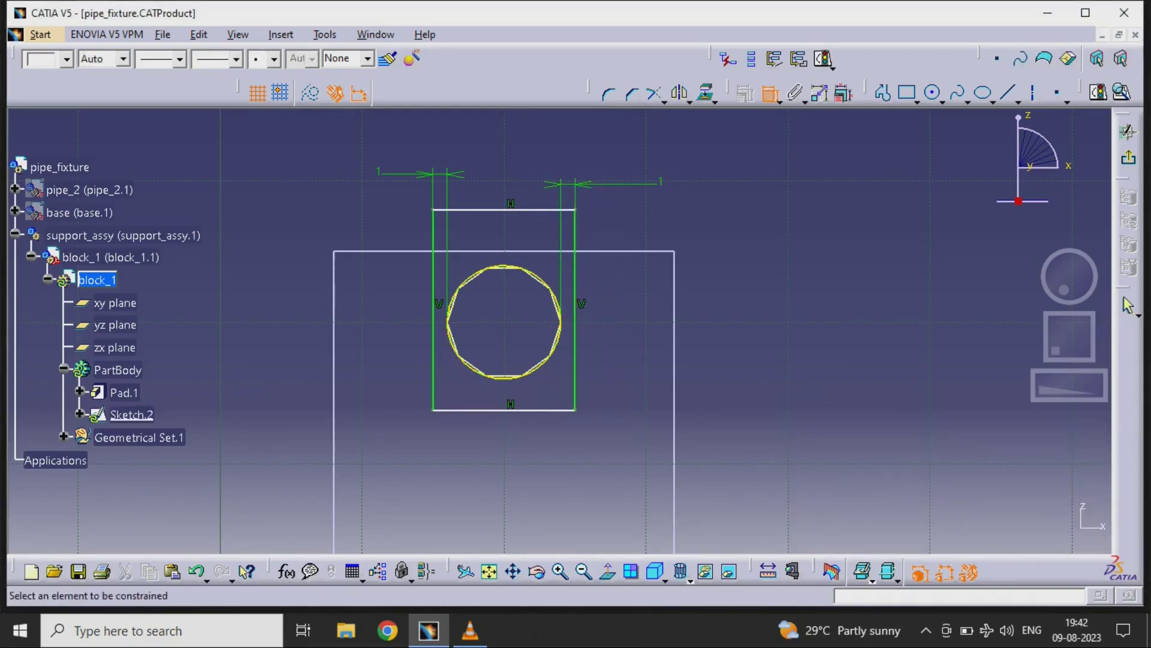
{"action": "left_click", "coordinate": [479, 410]}
{"action": "left_click", "coordinate": [504, 377]}
{"action": "left_click", "coordinate": [780, 360]}
{"action": "double_click", "coordinate": [779, 336]}
{"action": "type", "text": "1"}
{"action": "left_click", "coordinate": [1009, 527]}
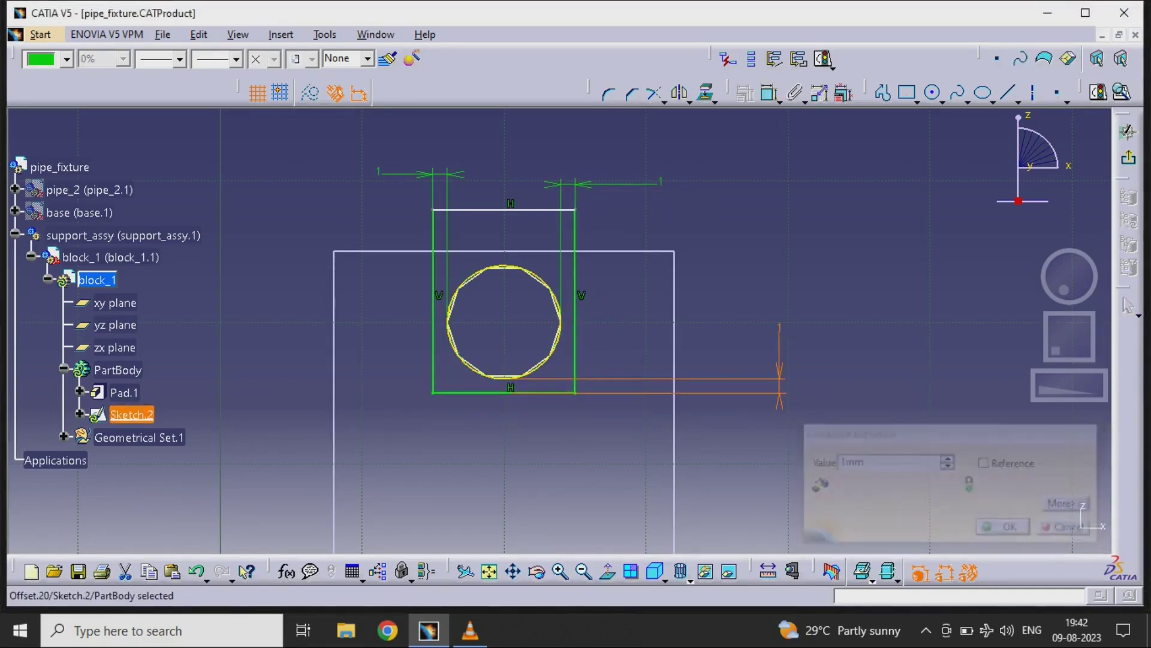
Step: Dimension the rectangle's height as 12 mm and exit the sketch
{"action": "left_click", "coordinate": [504, 209]}
{"action": "left_click", "coordinate": [757, 236]}
{"action": "double_click", "coordinate": [757, 242]}
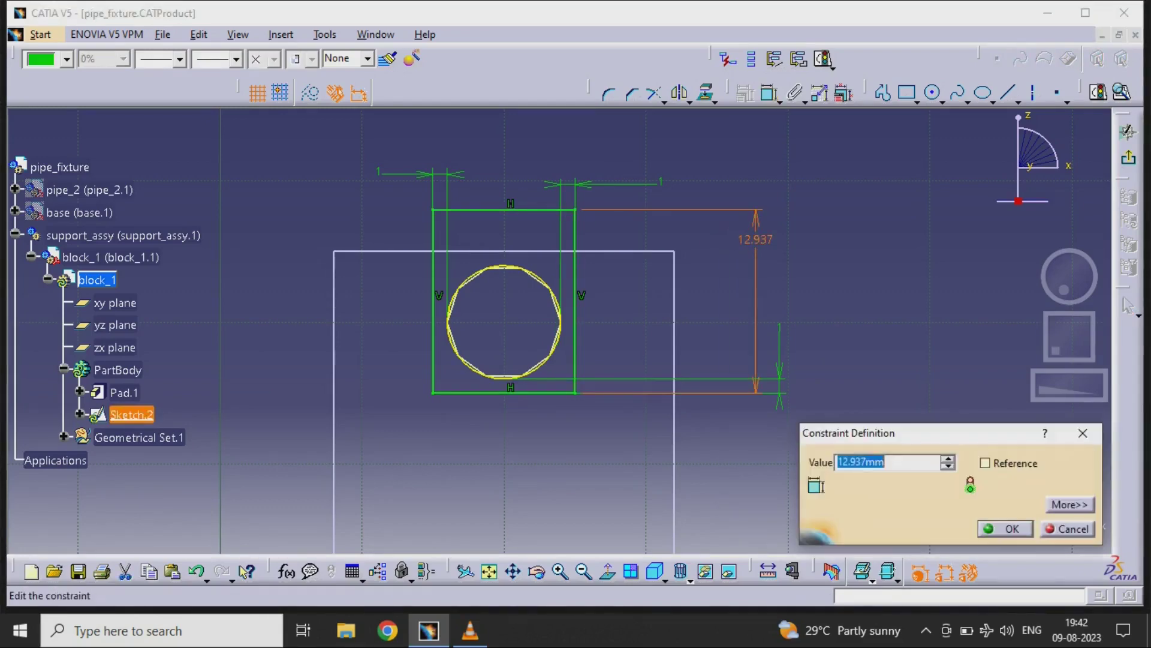
{"action": "type", "text": "12"}
{"action": "left_click", "coordinate": [1010, 527]}
{"action": "scroll", "coordinate": [830, 532], "scroll_direction": "down", "scroll_amount": 5}
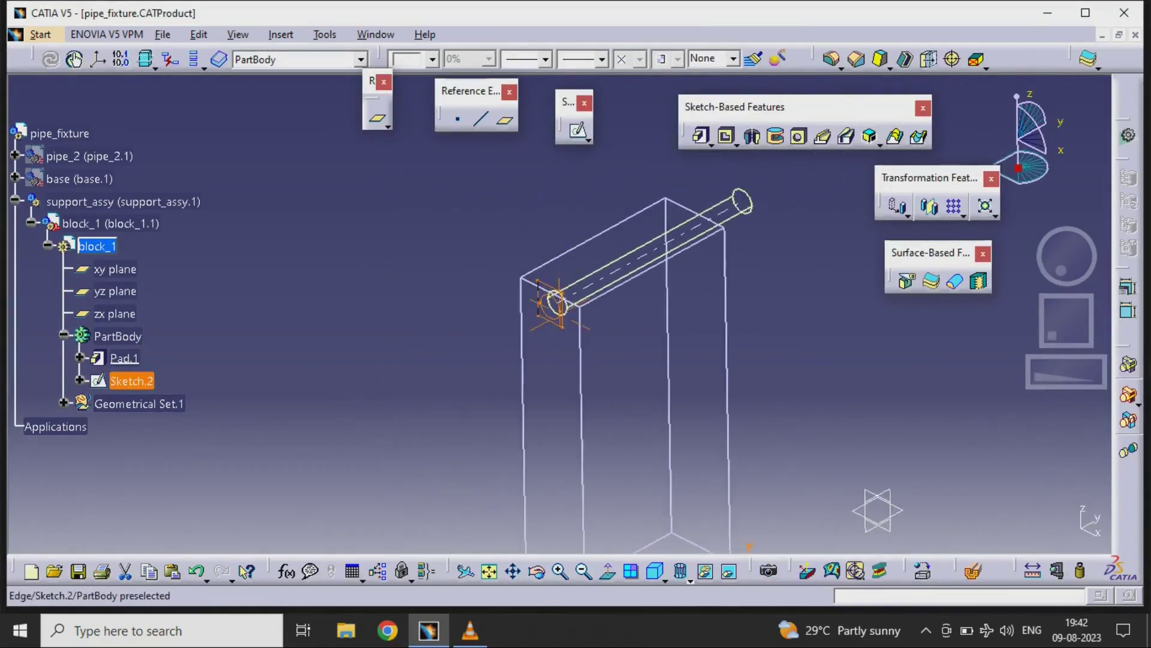
{"action": "double_click", "coordinate": [503, 330]}
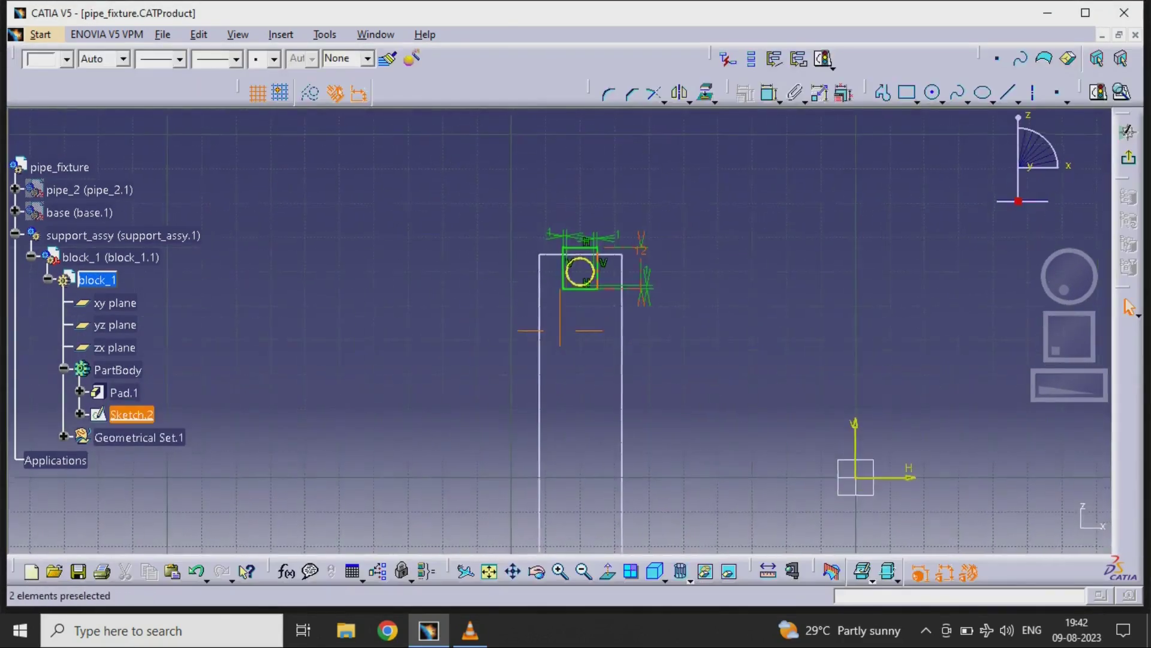
{"action": "key", "text": "Escape"}
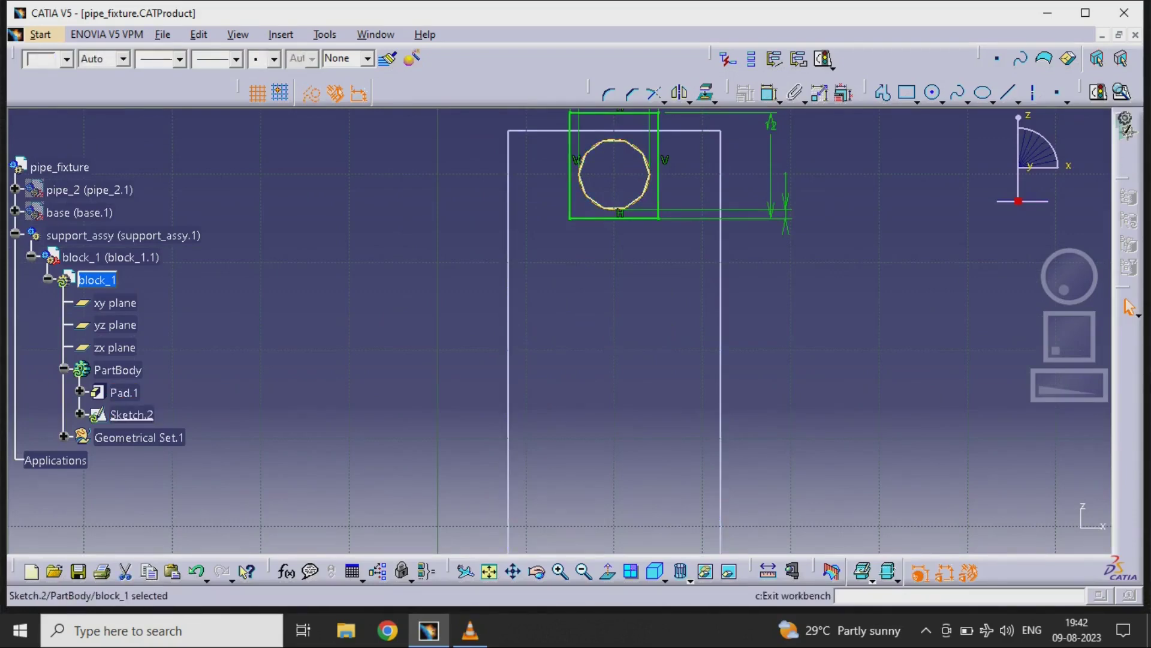
{"action": "left_click", "coordinate": [1096, 58]}
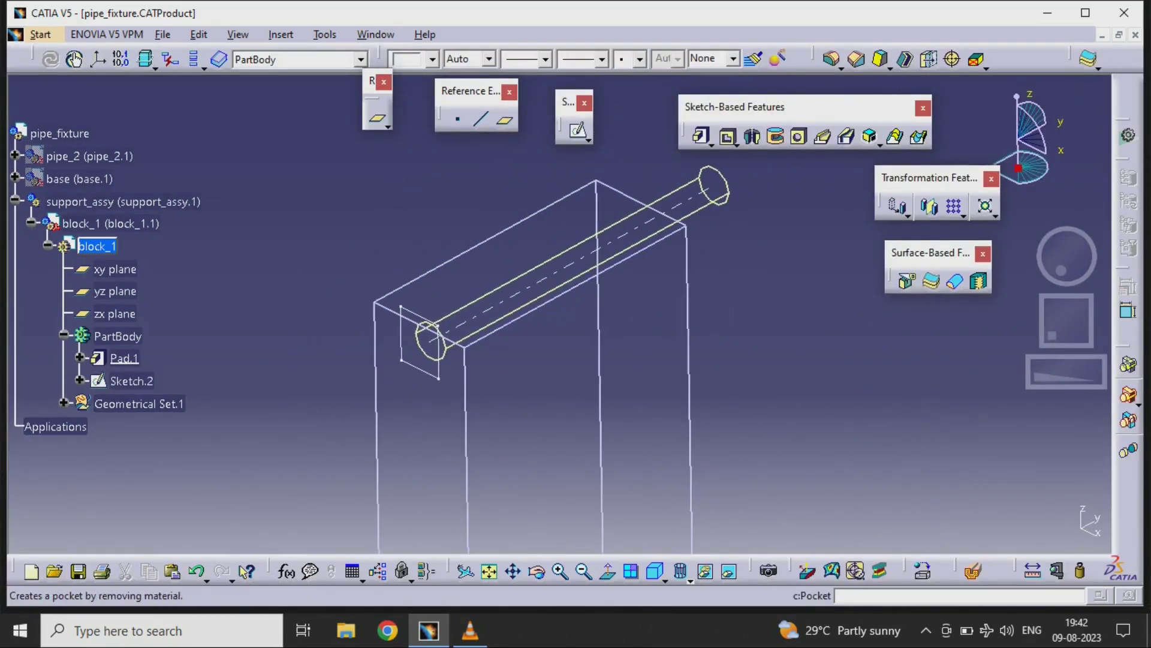
Step: Cut a pocket through the block from the rectangle sketch with the limit type Up to next
{"action": "left_click", "coordinate": [727, 137]}
{"action": "left_click", "coordinate": [864, 293]}
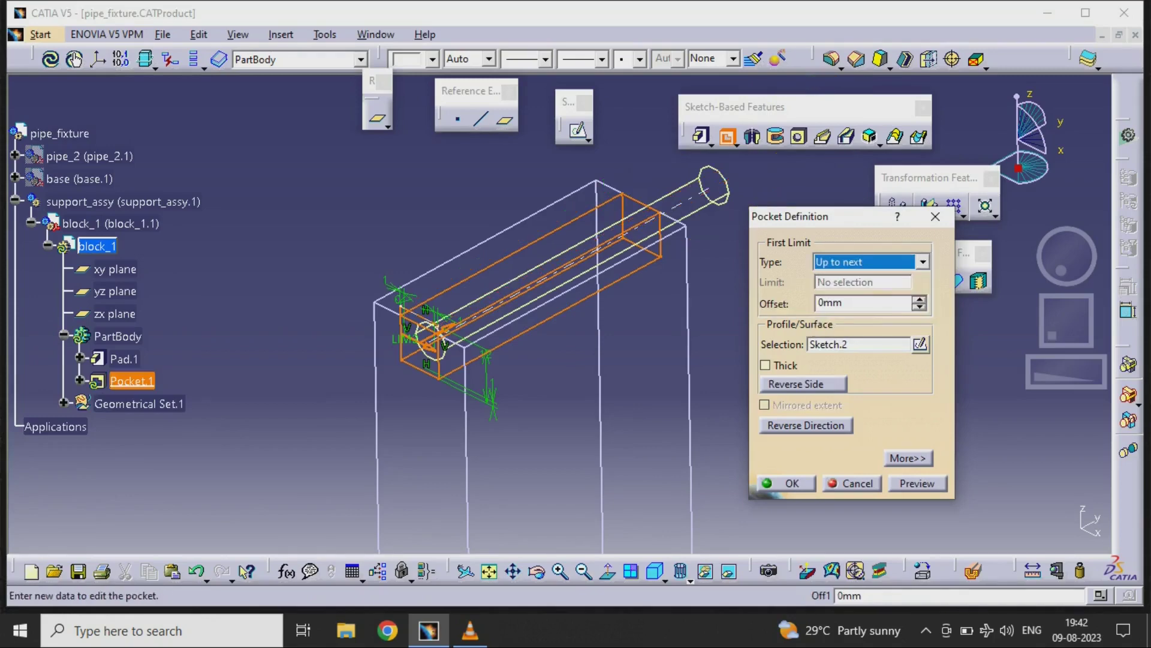
{"action": "left_click", "coordinate": [788, 483]}
Step: Hide Geometrical Set.1 of block_1 and switch the display to shading with edges
{"action": "right_click", "coordinate": [138, 403]}
{"action": "left_click", "coordinate": [213, 114]}
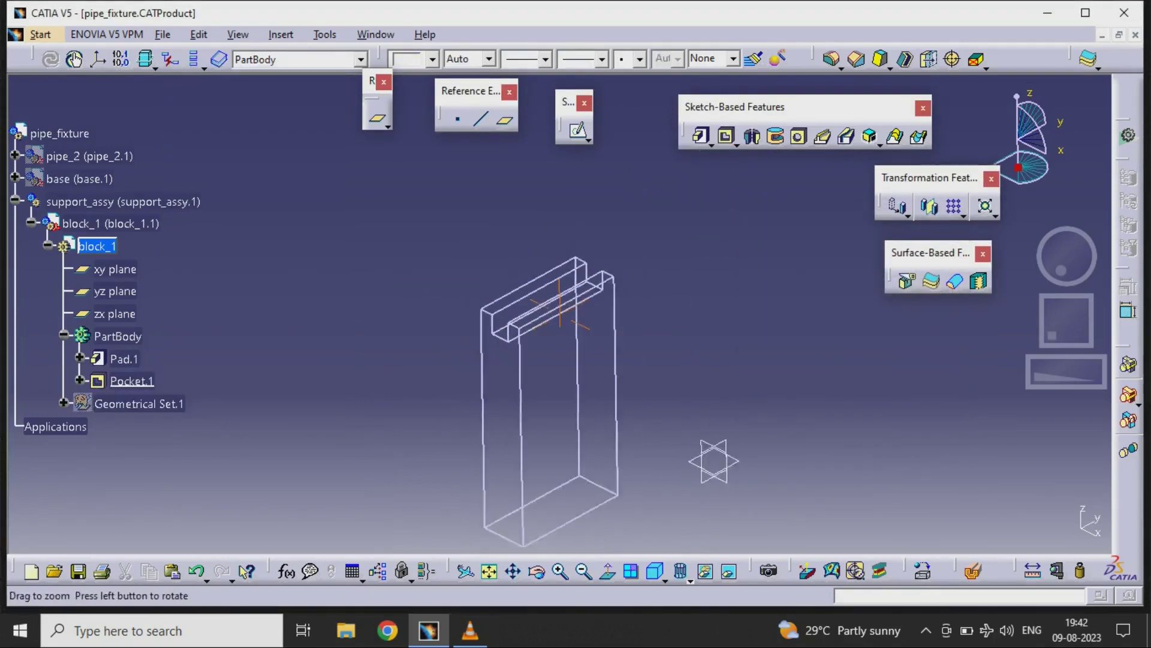
{"action": "left_click", "coordinate": [690, 579]}
{"action": "left_click", "coordinate": [697, 467]}
Step: Colour the PartBody of block_1 green
{"action": "left_click", "coordinate": [117, 336]}
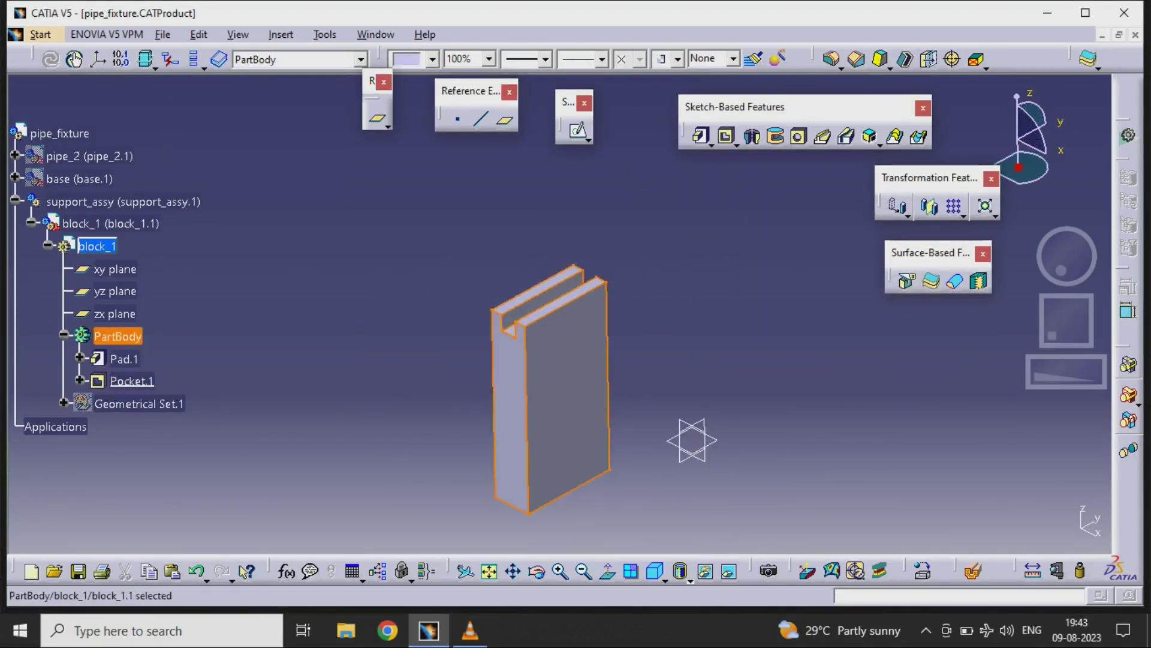
{"action": "left_click", "coordinate": [432, 59]}
{"action": "left_click", "coordinate": [414, 287]}
Step: Show the hidden base and pipe_2 components again
{"action": "right_click", "coordinate": [90, 178]}
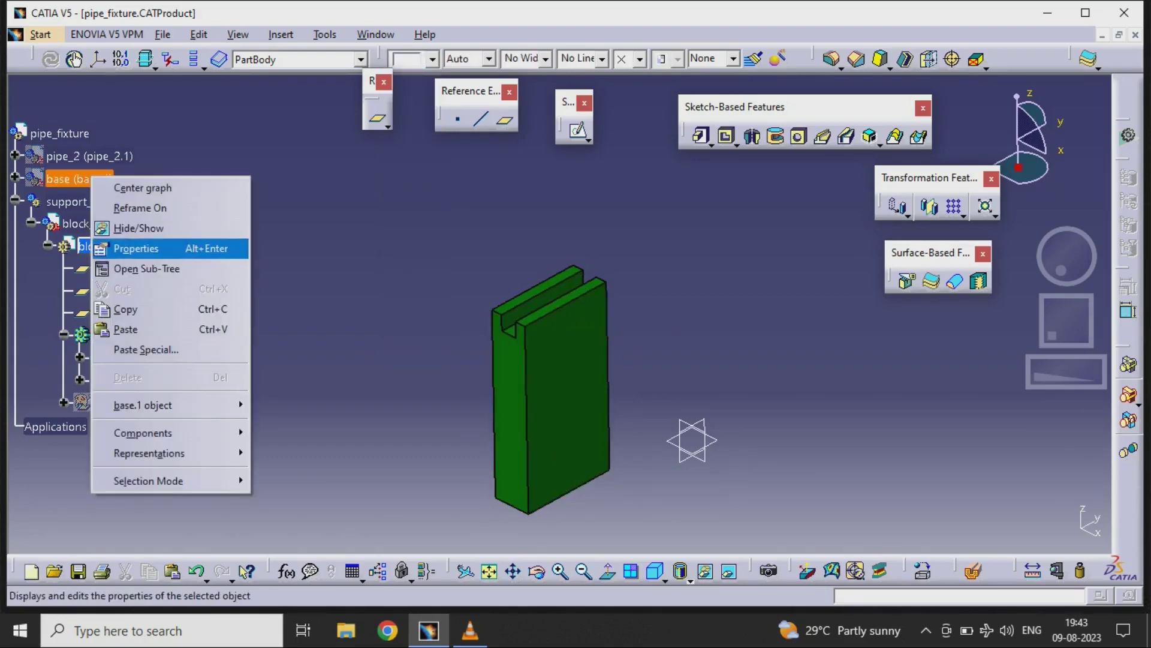
{"action": "left_click", "coordinate": [140, 226]}
{"action": "right_click", "coordinate": [90, 156]}
{"action": "left_click", "coordinate": [139, 205]}
{"action": "middle_click_drag", "start_coordinate": [600, 360], "coordinate": [690, 336]}
Step: Activate support_assy and insert a new part into it, choosing to define a new origin point
{"action": "double_click", "coordinate": [123, 201]}
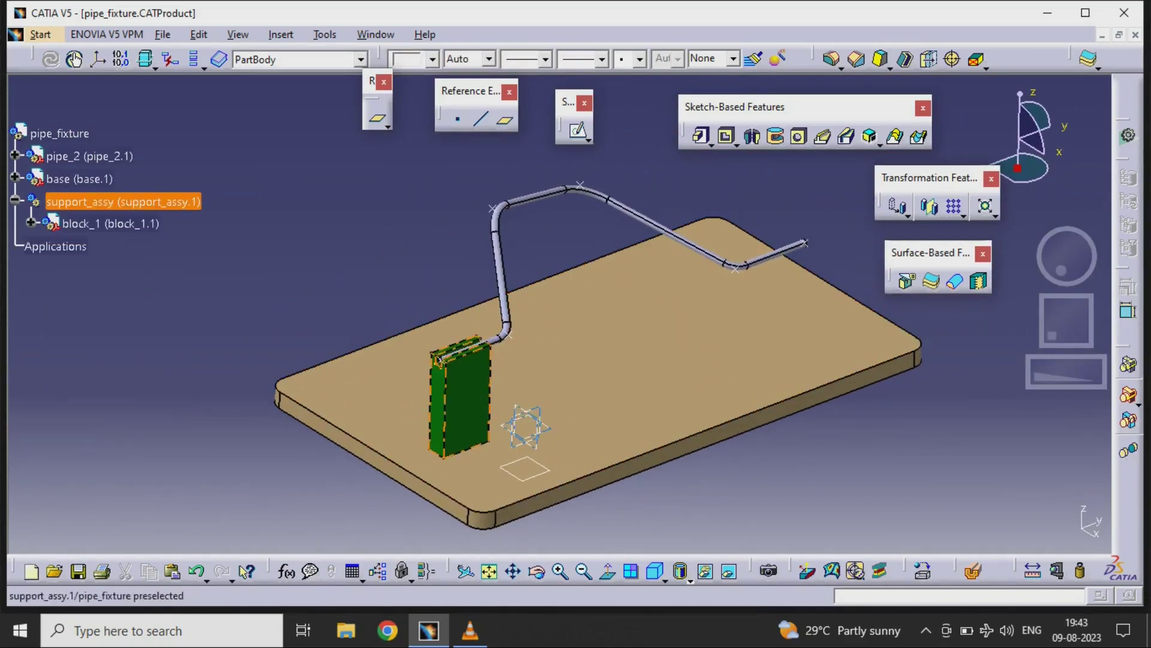
{"action": "left_click", "coordinate": [436, 124]}
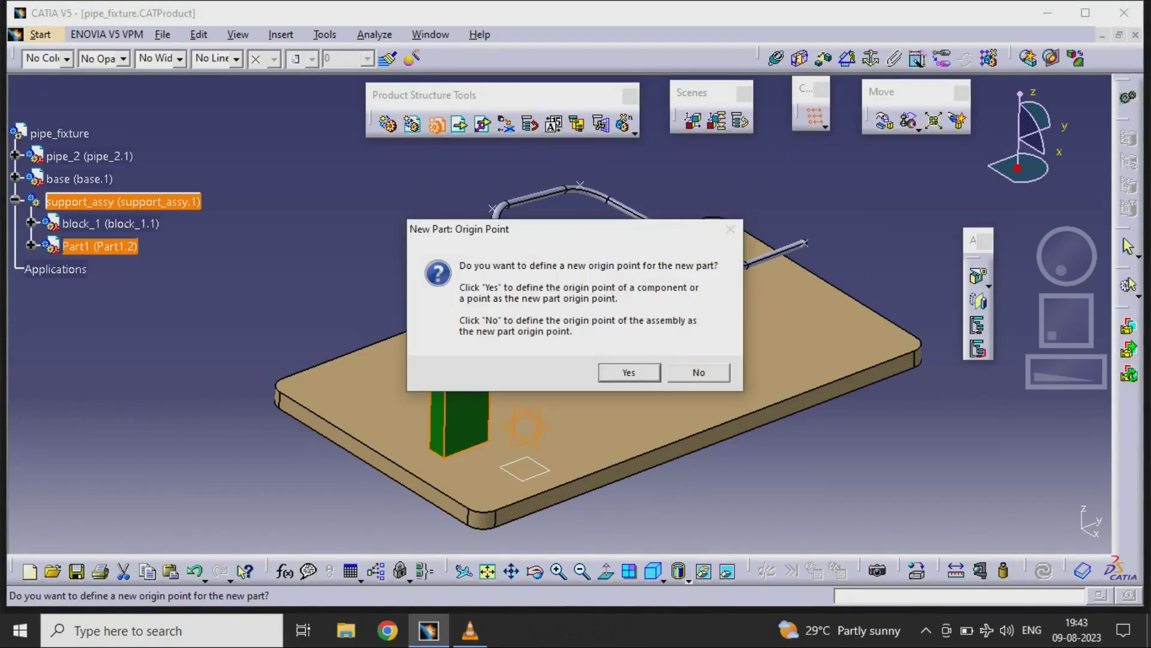
{"action": "left_click", "coordinate": [625, 372]}
Step: Set the new part's part number to block_2 in its properties
{"action": "right_click", "coordinate": [120, 246]}
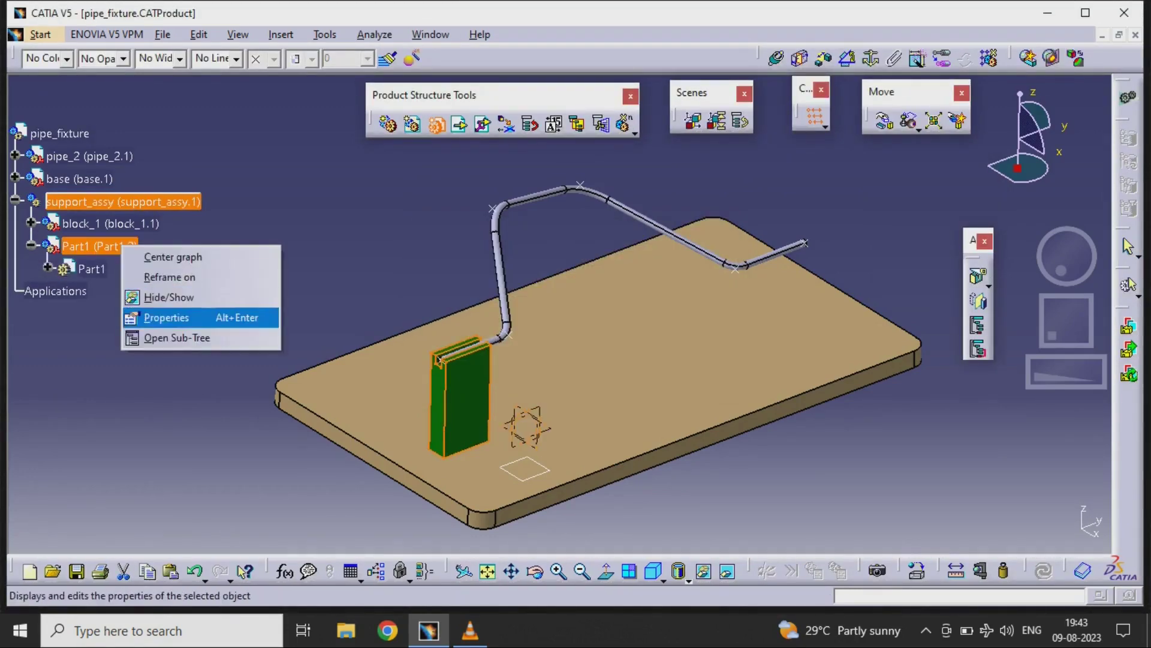
{"action": "left_click", "coordinate": [174, 316]}
{"action": "double_click", "coordinate": [680, 324]}
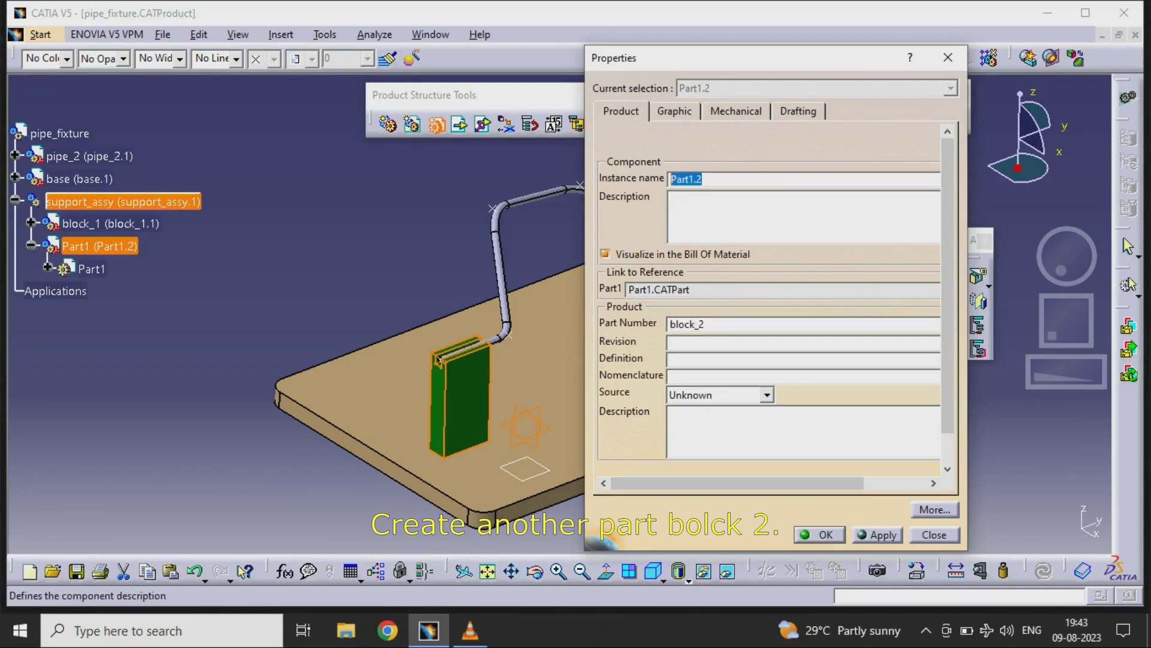
{"action": "key", "text": "Return"}
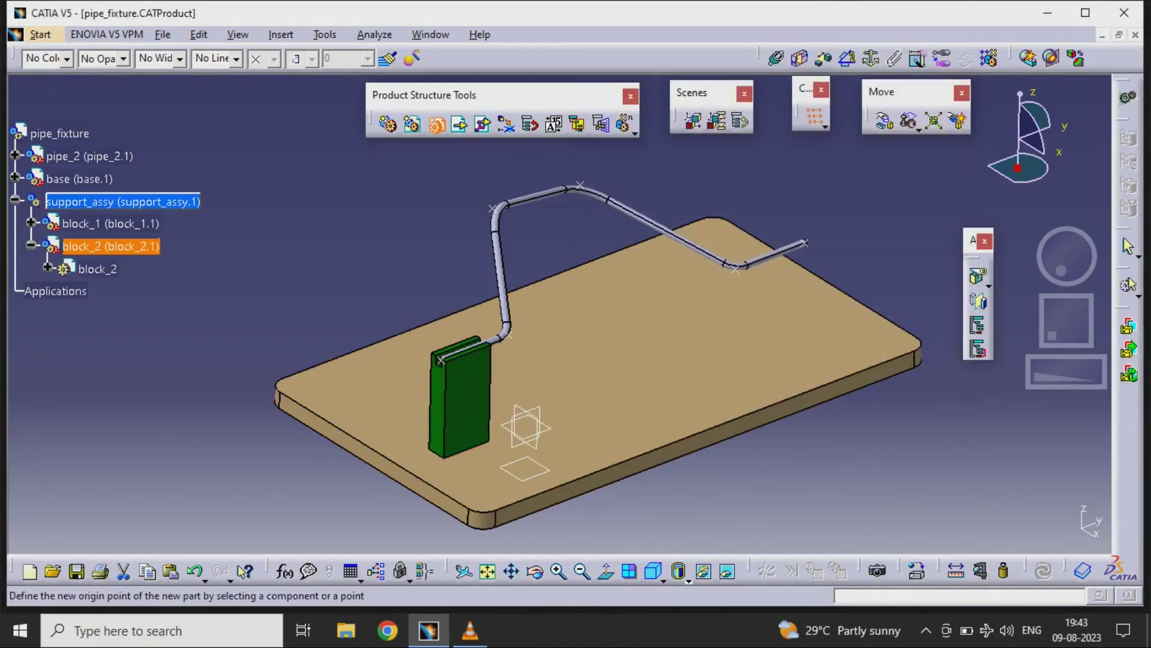
Step: Activate block_2 in Generative Shape Design and extract the surface of the pipe's upright straight section
{"action": "double_click", "coordinate": [118, 357]}
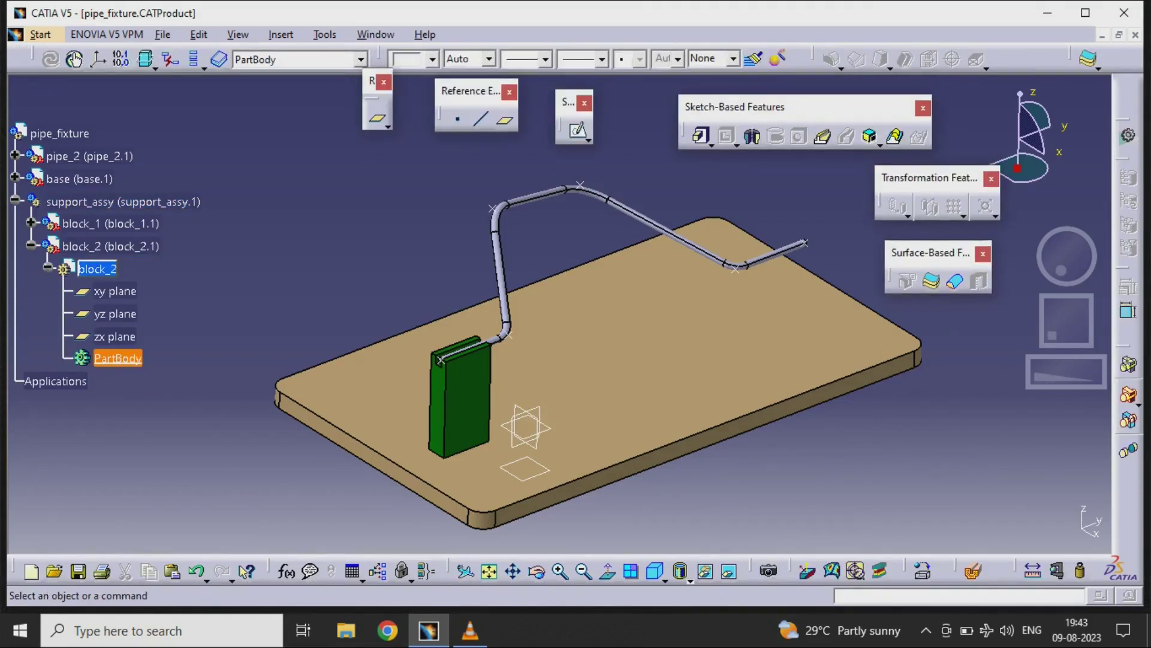
{"action": "left_click", "coordinate": [40, 34]}
{"action": "mouse_move", "coordinate": [77, 162]}
{"action": "left_click", "coordinate": [287, 177]}
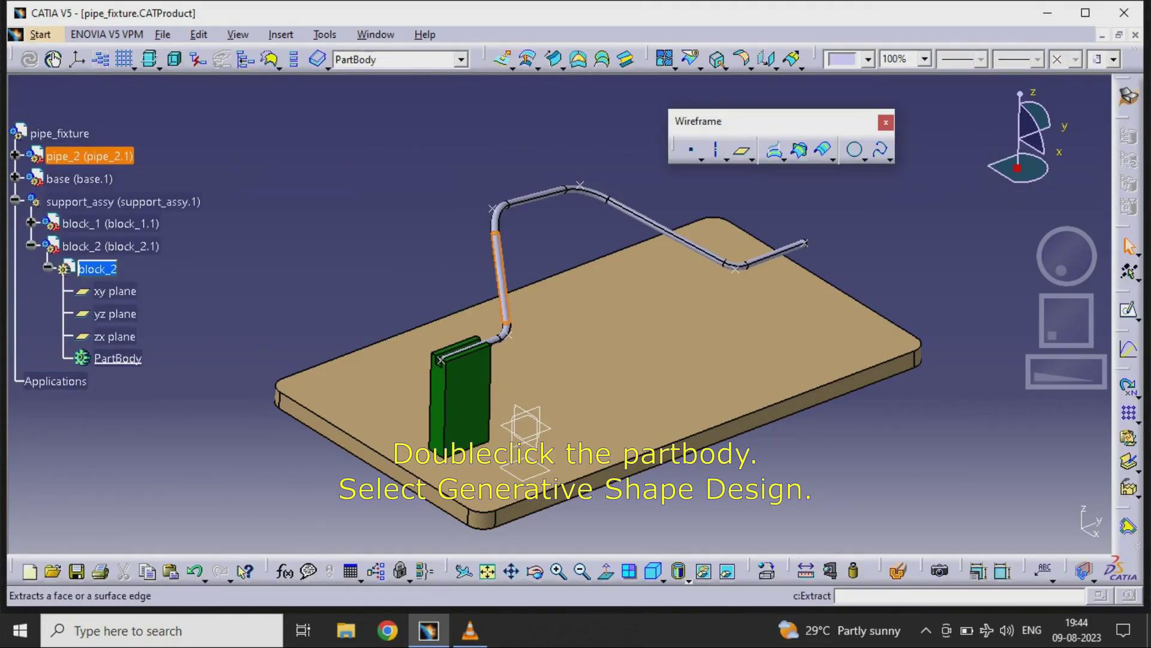
{"action": "left_click", "coordinate": [499, 269]}
{"action": "left_click", "coordinate": [891, 529]}
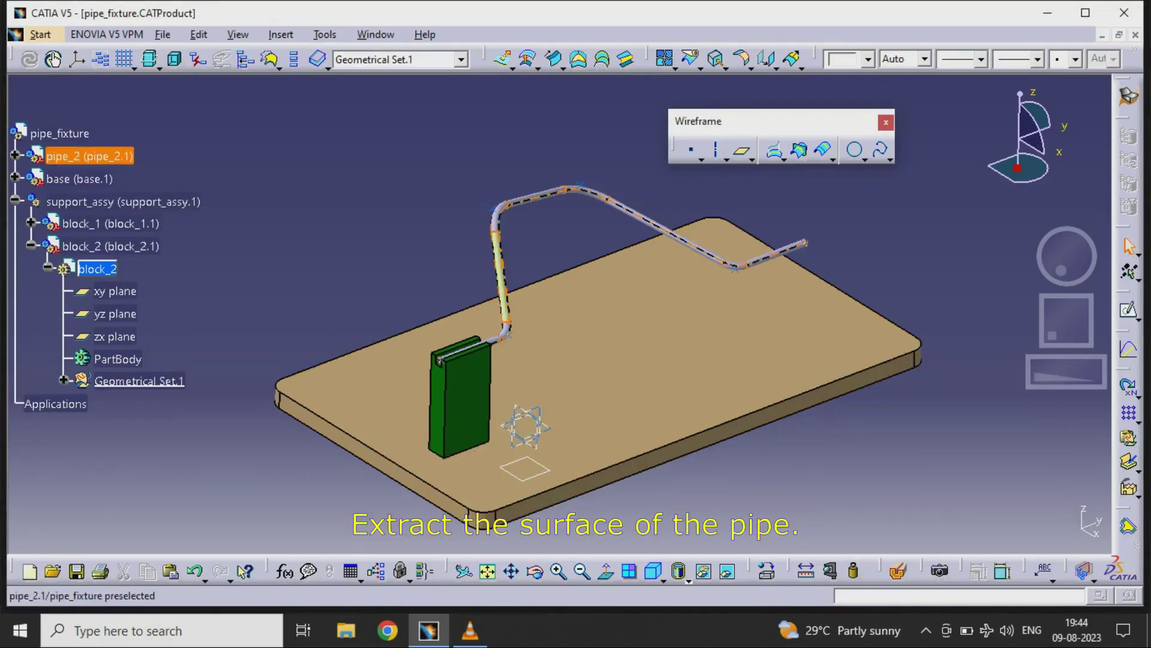
Step: Hide the pipe_2 component, leaving the extracted surface shown
{"action": "right_click", "coordinate": [87, 159]}
{"action": "left_click", "coordinate": [120, 213]}
{"action": "right_click", "coordinate": [88, 175]}
{"action": "key", "text": "Escape"}
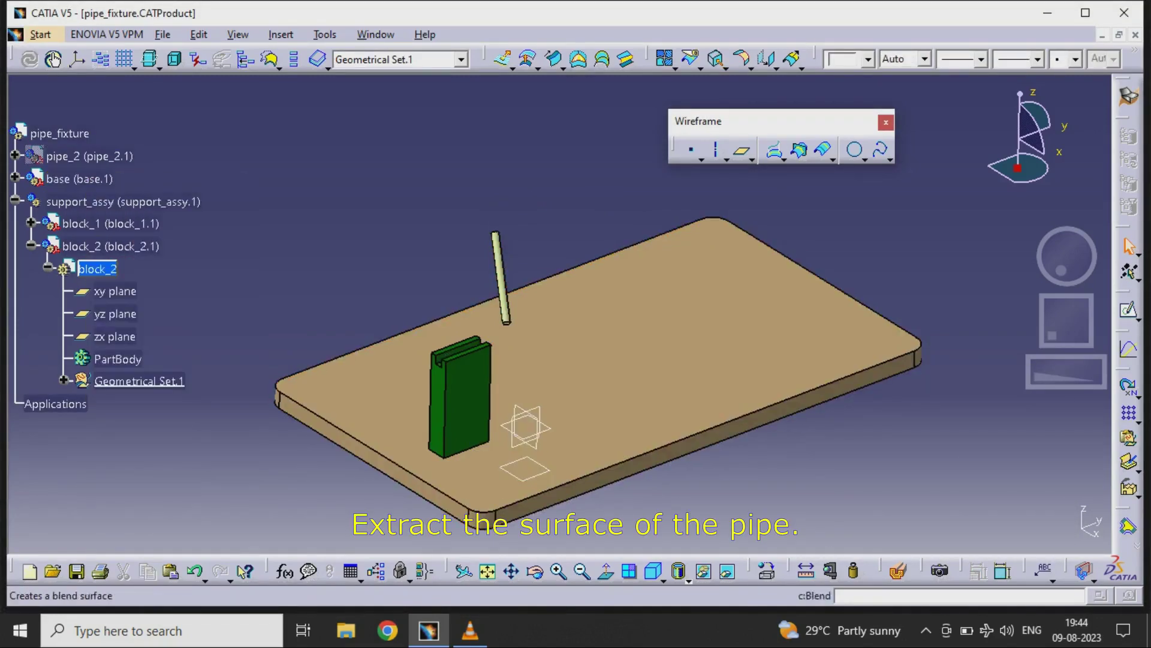
Step: Hide the block_1 and base components so only the extracted pipe surface and block_2's planes are shown
{"action": "left_click", "coordinate": [742, 151]}
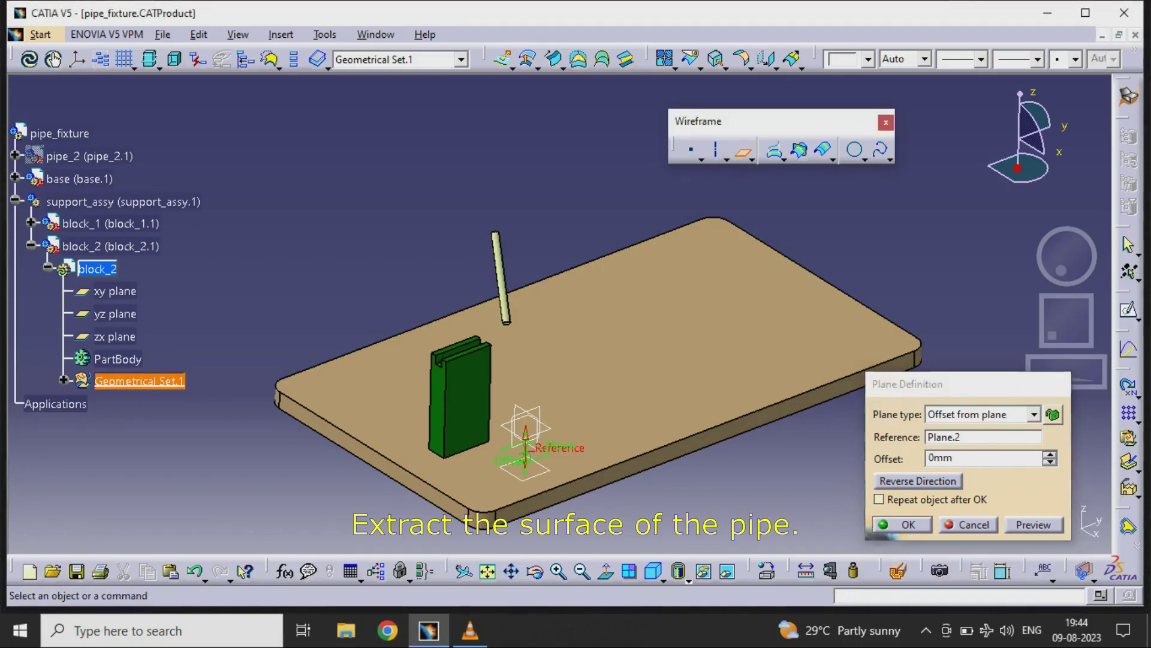
{"action": "key", "text": "Escape"}
{"action": "right_click", "coordinate": [114, 223]}
{"action": "left_click", "coordinate": [147, 278]}
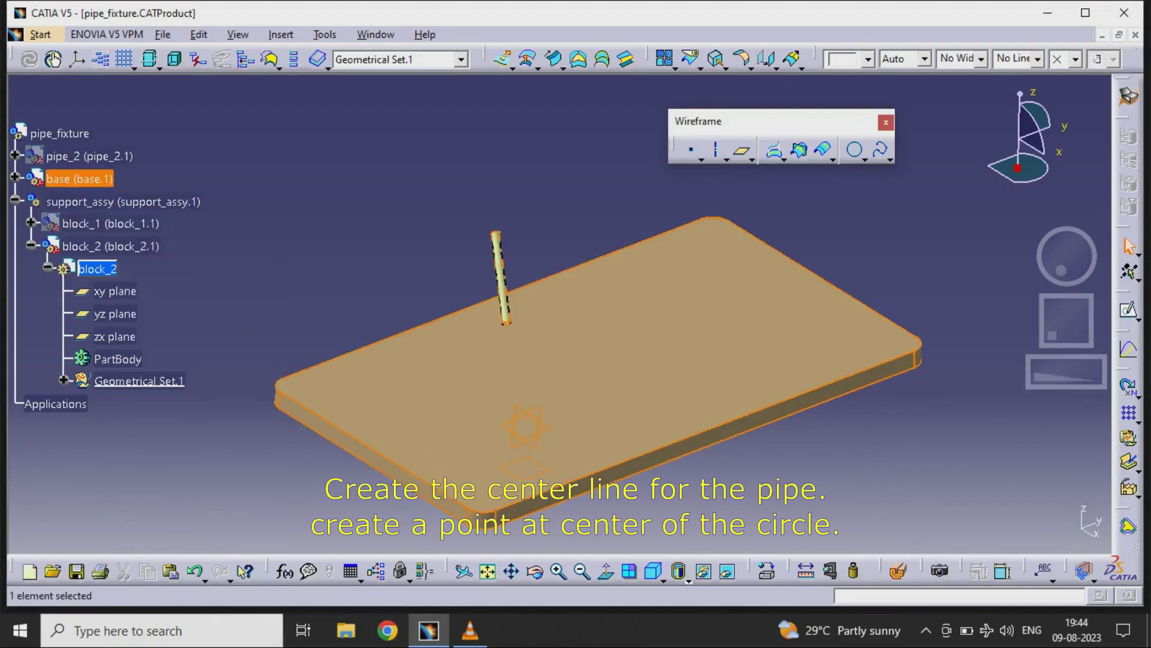
{"action": "right_click", "coordinate": [98, 179]}
{"action": "left_click", "coordinate": [131, 233]}
{"action": "middle_click_drag", "start_coordinate": [528, 335], "coordinate": [552, 288]}
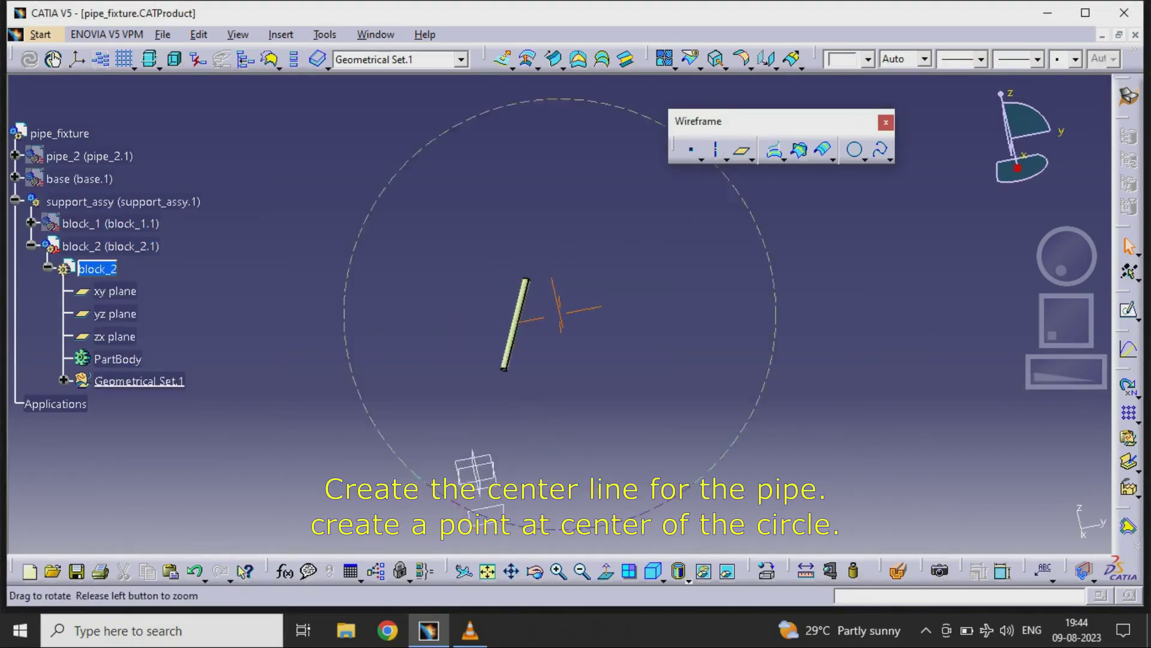
Step: Create an axis as the center line of the extracted cylindrical pipe surface
{"action": "left_click", "coordinate": [716, 150]}
{"action": "left_click", "coordinate": [429, 341]}
{"action": "left_click", "coordinate": [930, 525]}
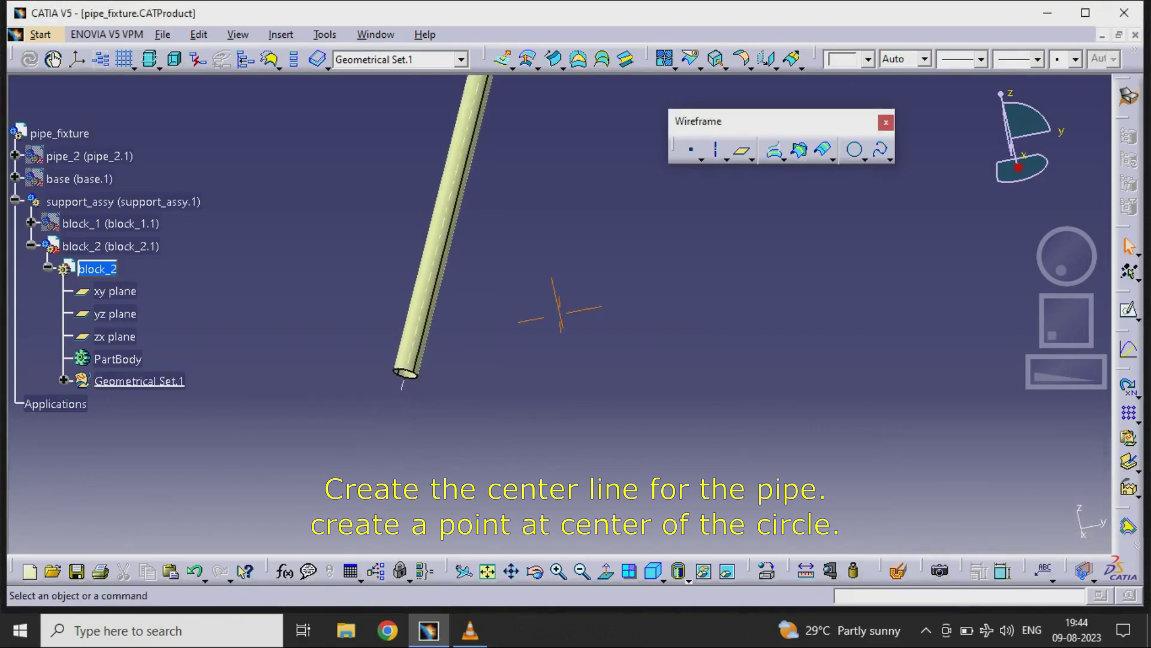
Step: Create a point at the center of the circular edge at the pipe surface's lower end
{"action": "left_click", "coordinate": [692, 151]}
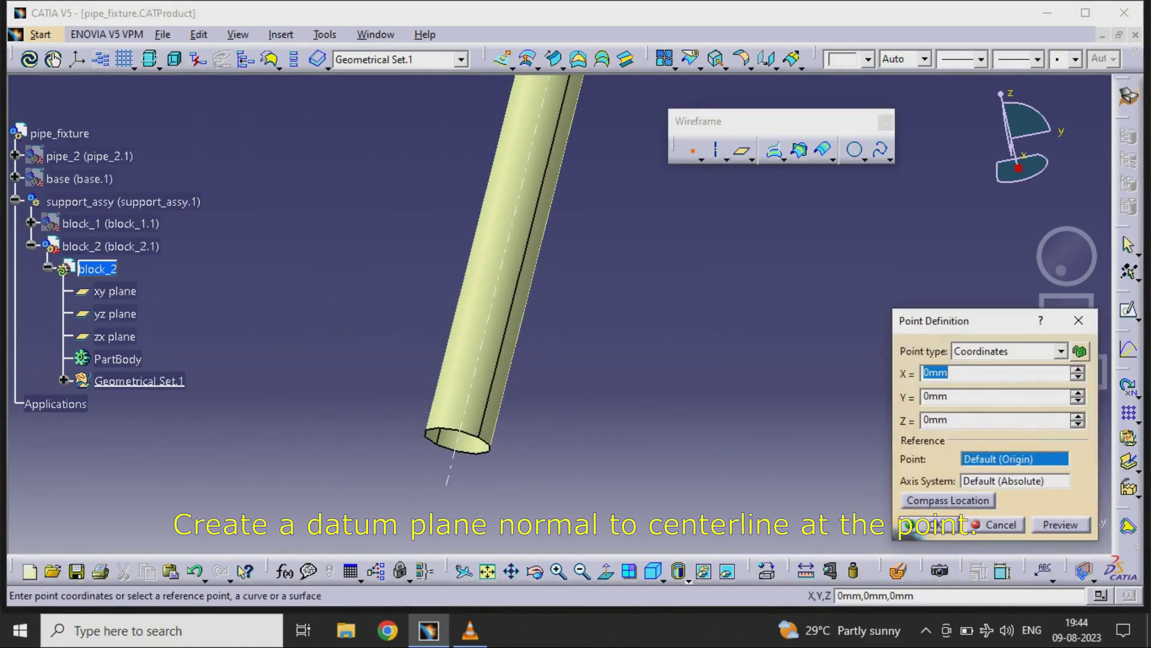
{"action": "left_click", "coordinate": [1062, 351]}
{"action": "left_click", "coordinate": [1007, 384]}
{"action": "left_click", "coordinate": [457, 451]}
{"action": "left_click", "coordinate": [930, 524]}
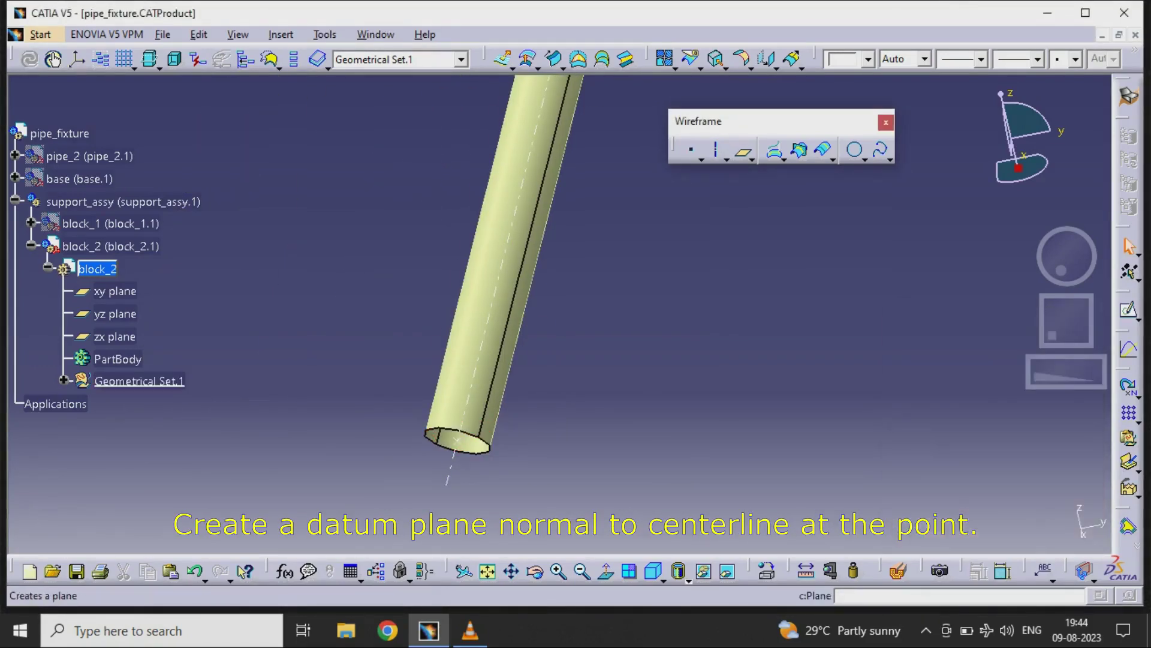
Step: Create a plane normal to the pipe's center line through the center point at its lower end
{"action": "left_click", "coordinate": [743, 153]}
{"action": "left_click", "coordinate": [1036, 414]}
{"action": "left_click", "coordinate": [990, 514]}
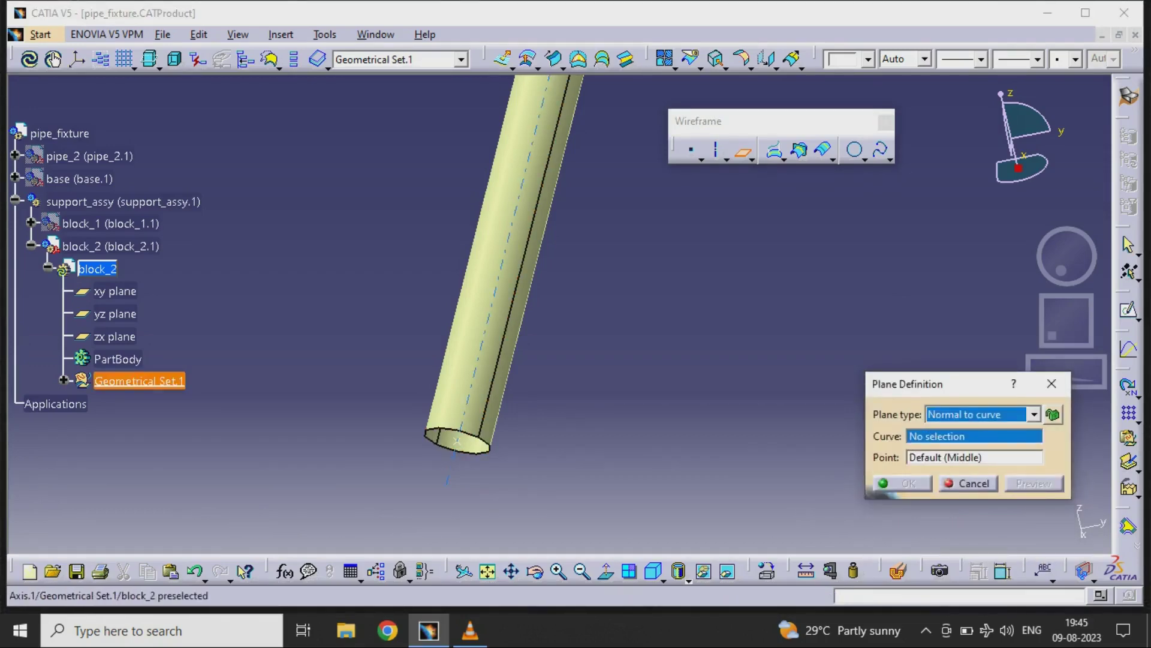
{"action": "left_click", "coordinate": [455, 447]}
{"action": "left_click", "coordinate": [457, 440]}
{"action": "left_click", "coordinate": [906, 483]}
{"action": "middle_click_drag", "start_coordinate": [618, 281], "coordinate": [606, 318]}
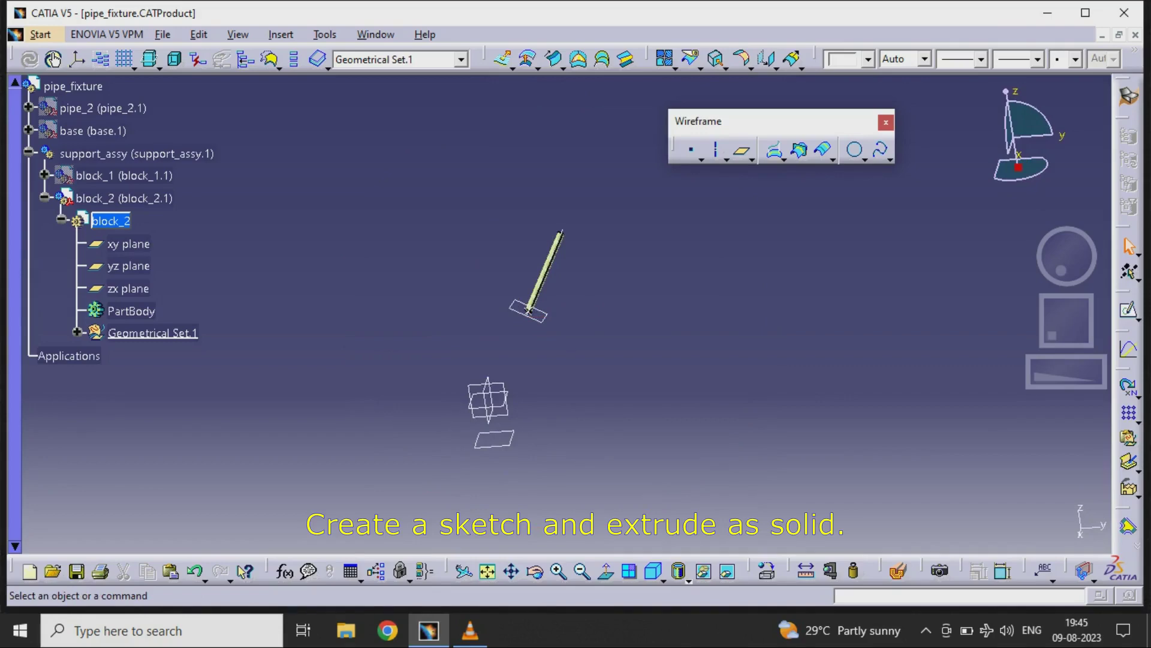
Step: Open a sketch on the horizontal plane below block_2's origin planes and project the pipe's center line into it
{"action": "left_click", "coordinate": [528, 310]}
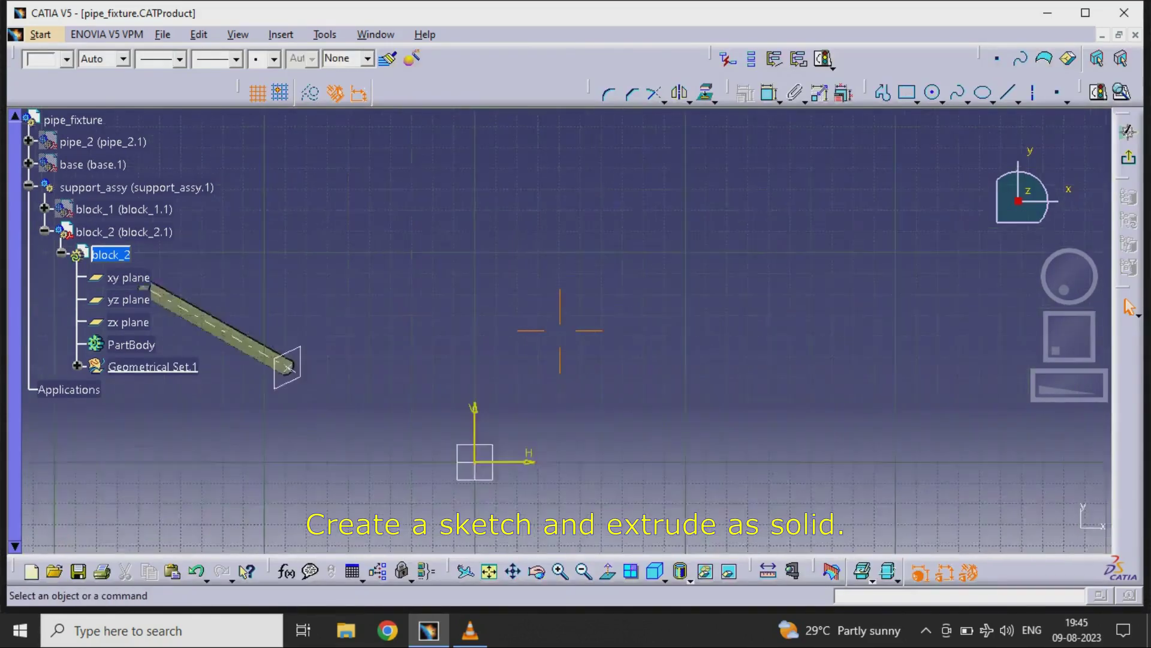
{"action": "left_click", "coordinate": [152, 367]}
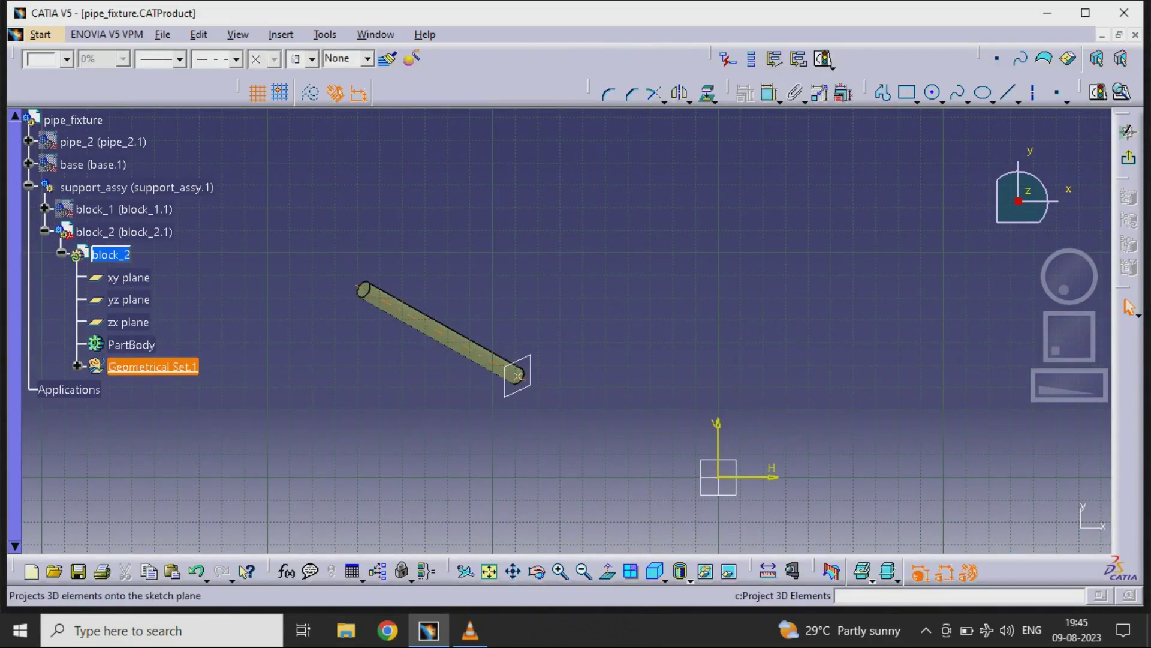
{"action": "left_click", "coordinate": [706, 93]}
Step: Sketch a closed rectangular profile about 58 mm by 34 mm around the projected center line, with its long sides parallel to it
{"action": "left_click", "coordinate": [882, 93]}
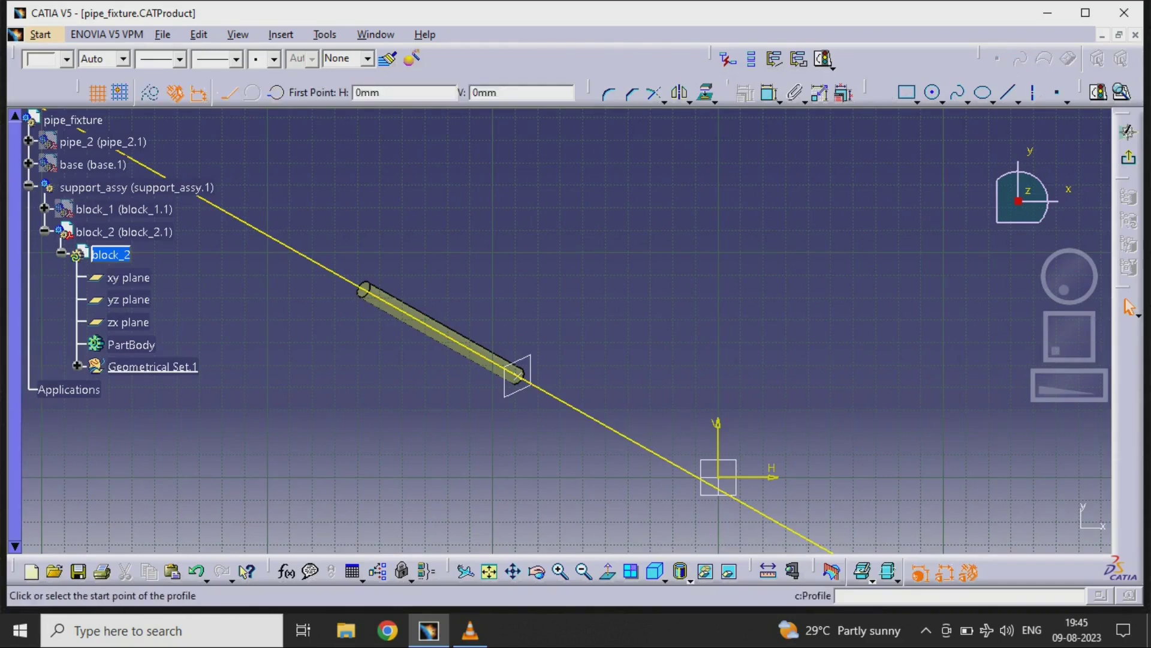
{"action": "left_click", "coordinate": [486, 396]}
{"action": "left_click", "coordinate": [373, 334]}
{"action": "left_click", "coordinate": [410, 268]}
{"action": "left_click", "coordinate": [526, 330]}
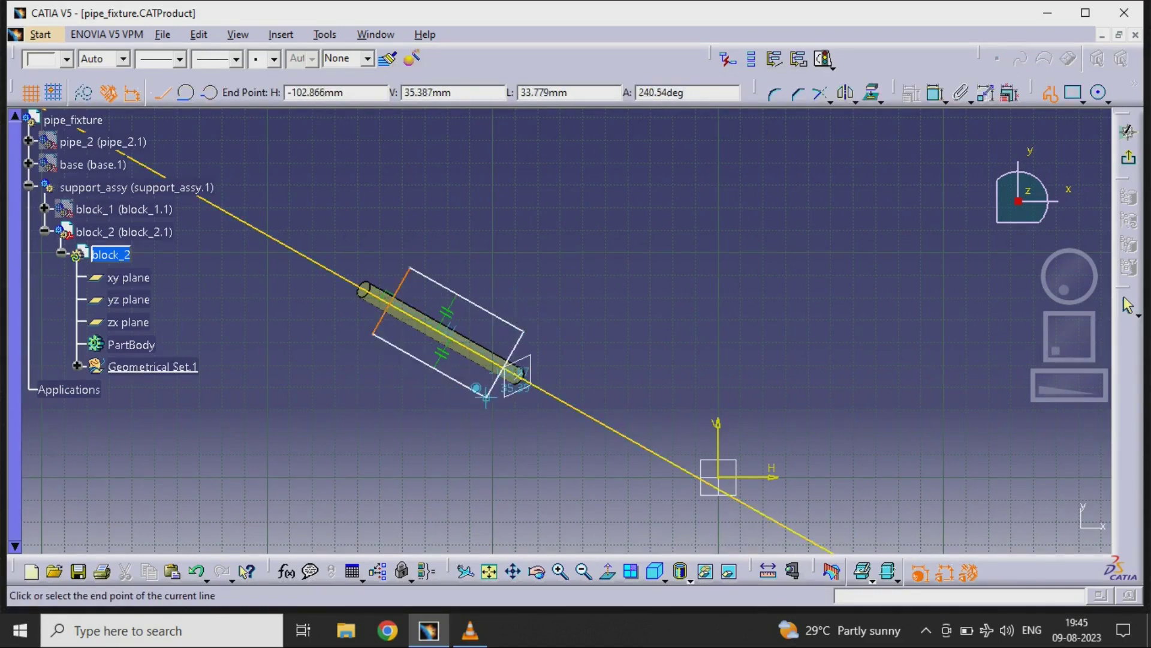
{"action": "left_click", "coordinate": [486, 396]}
Step: Constrain the rectangle's two long sides to be symmetric about the projected center line
{"action": "left_click", "coordinate": [468, 298]}
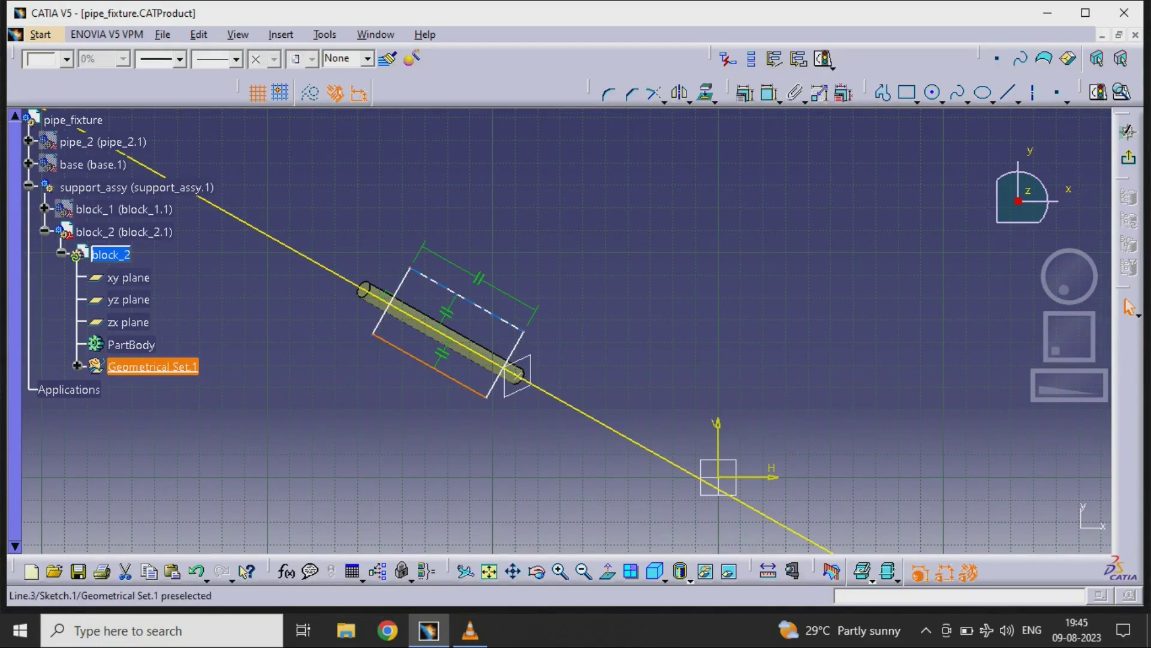
{"action": "left_click", "coordinate": [429, 365], "text": "ctrl"}
{"action": "left_click", "coordinate": [600, 421], "text": "ctrl"}
{"action": "left_click", "coordinate": [831, 571]}
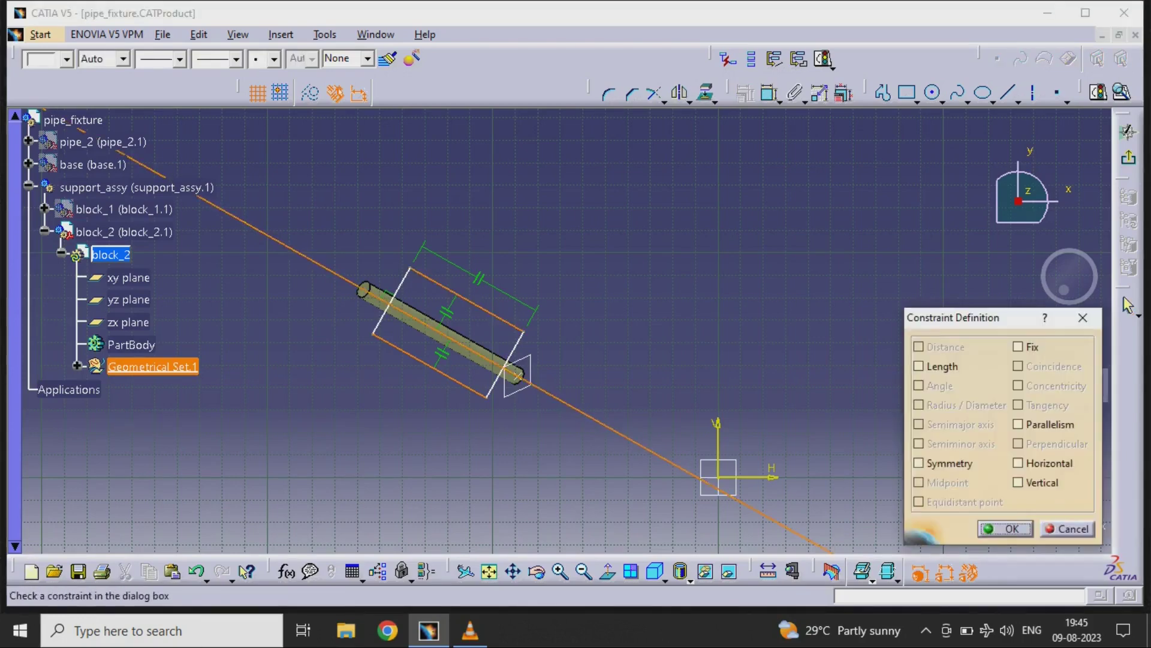
{"action": "left_click", "coordinate": [918, 462]}
{"action": "left_click", "coordinate": [1011, 527]}
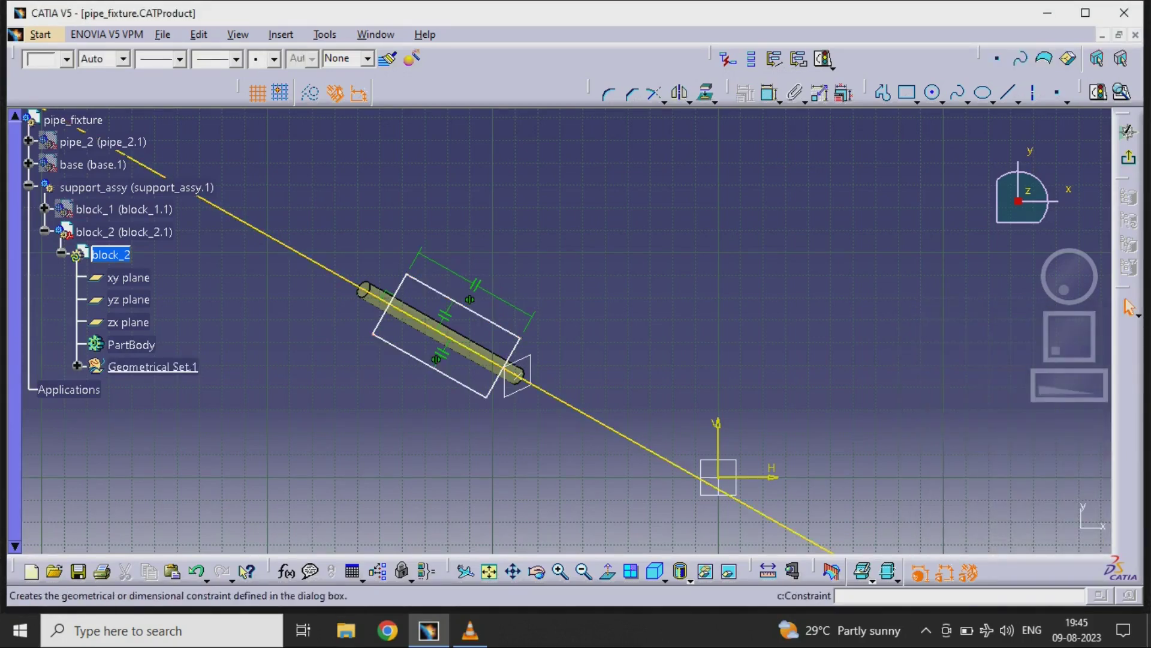
Step: Dimension the rectangle with a width of 24 mm and a length of 50 mm
{"action": "double_click", "coordinate": [369, 231]}
{"action": "type", "text": "24"}
{"action": "key", "text": "Return"}
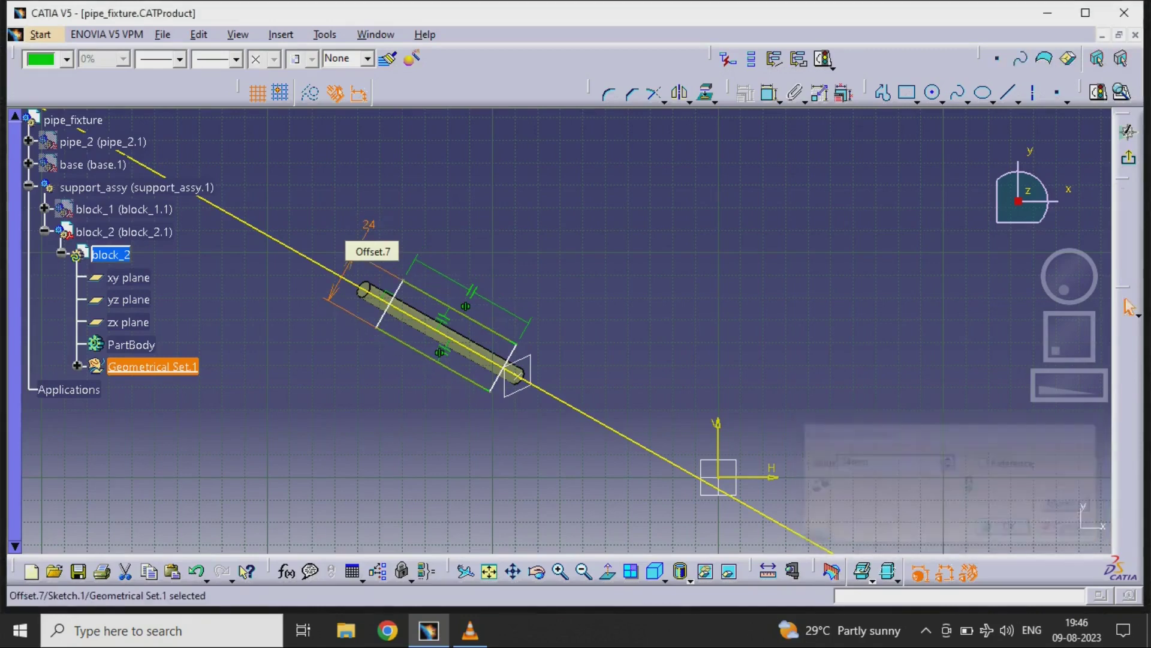
{"action": "double_click", "coordinate": [488, 255]}
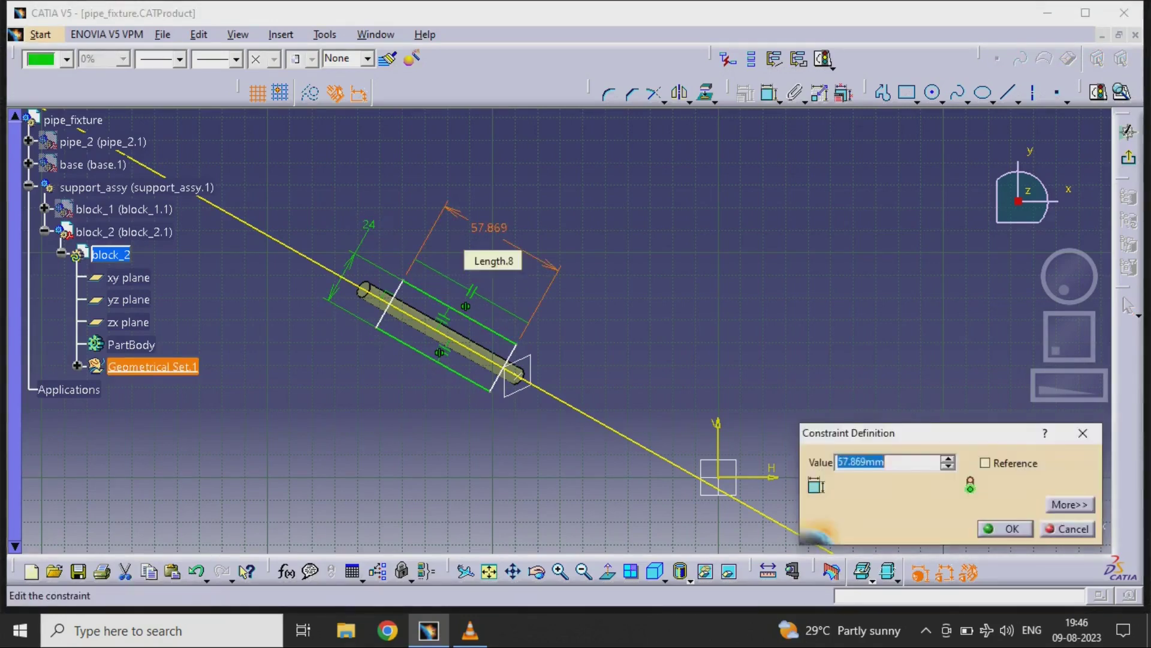
{"action": "type", "text": "50"}
{"action": "key", "text": "Return"}
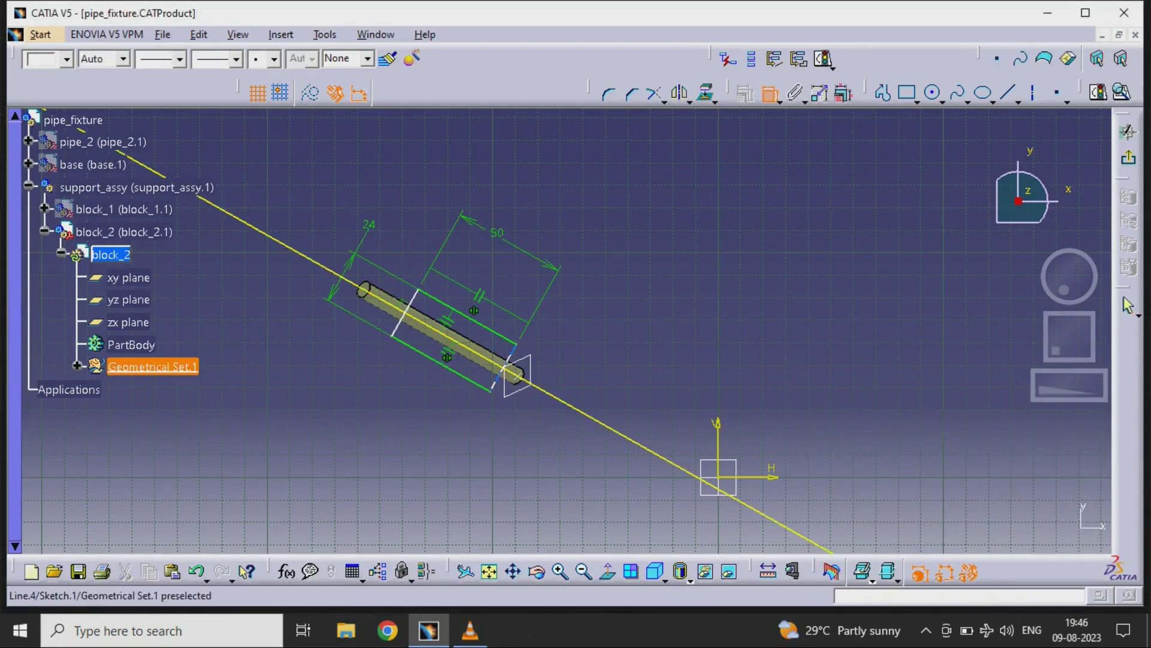
Step: Dimension the rectangle's short side nearest the pipe's lower end at 15 mm from the center point there
{"action": "double_click", "coordinate": [615, 300]}
{"action": "type", "text": "12"}
{"action": "key", "text": "Return"}
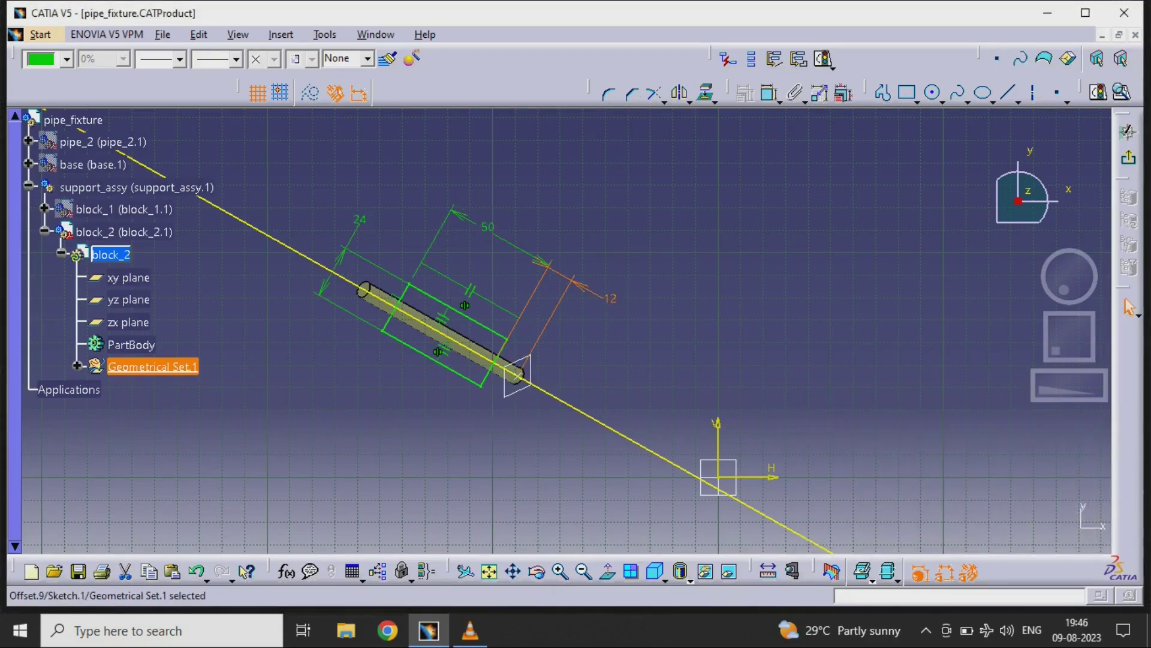
{"action": "double_click", "coordinate": [610, 298]}
{"action": "type", "text": "15"}
{"action": "key", "text": "Return"}
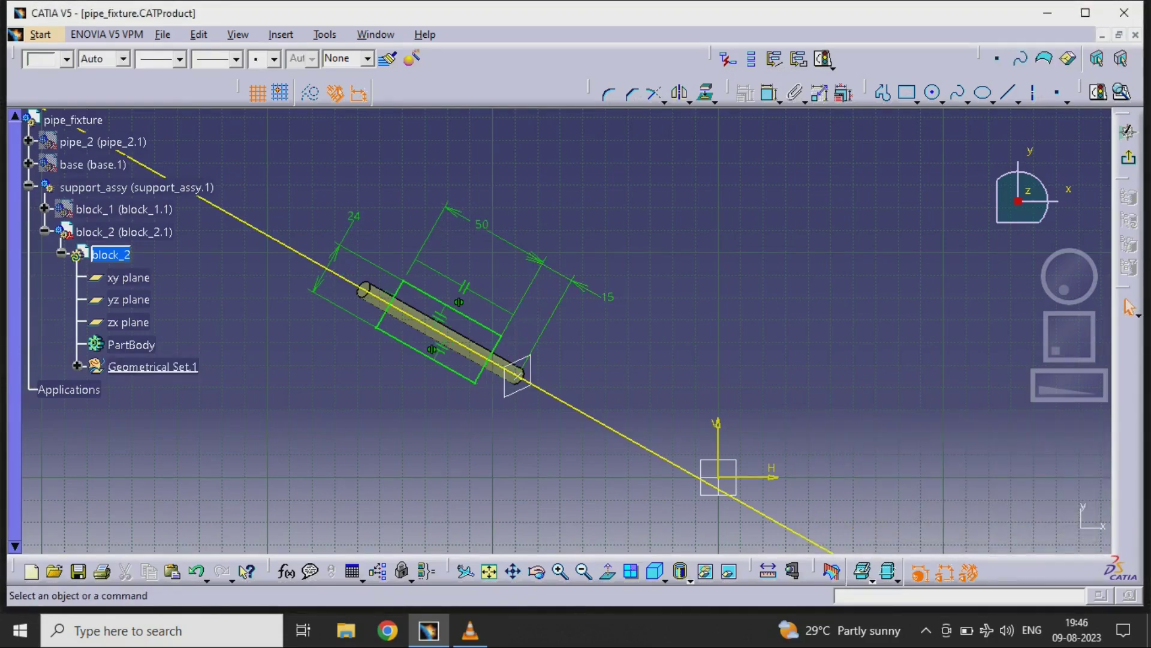
Step: Convert the projected center line to a construction element and exit the sketch
{"action": "left_click", "coordinate": [600, 421]}
{"action": "left_click", "coordinate": [311, 92]}
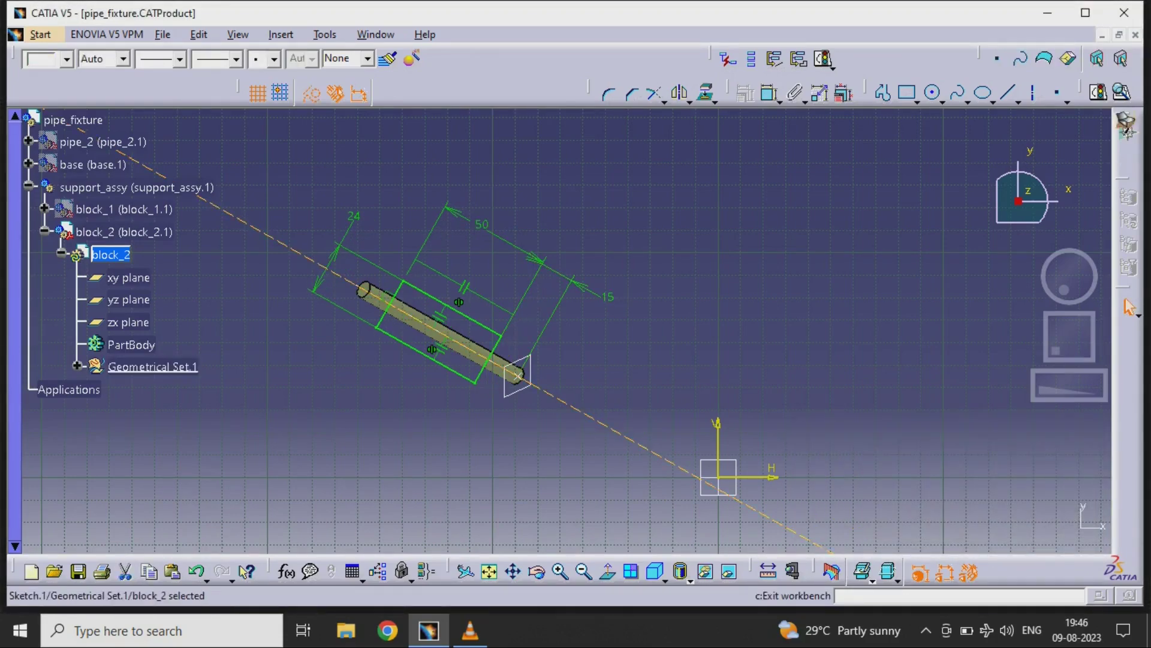
{"action": "left_click", "coordinate": [1096, 58]}
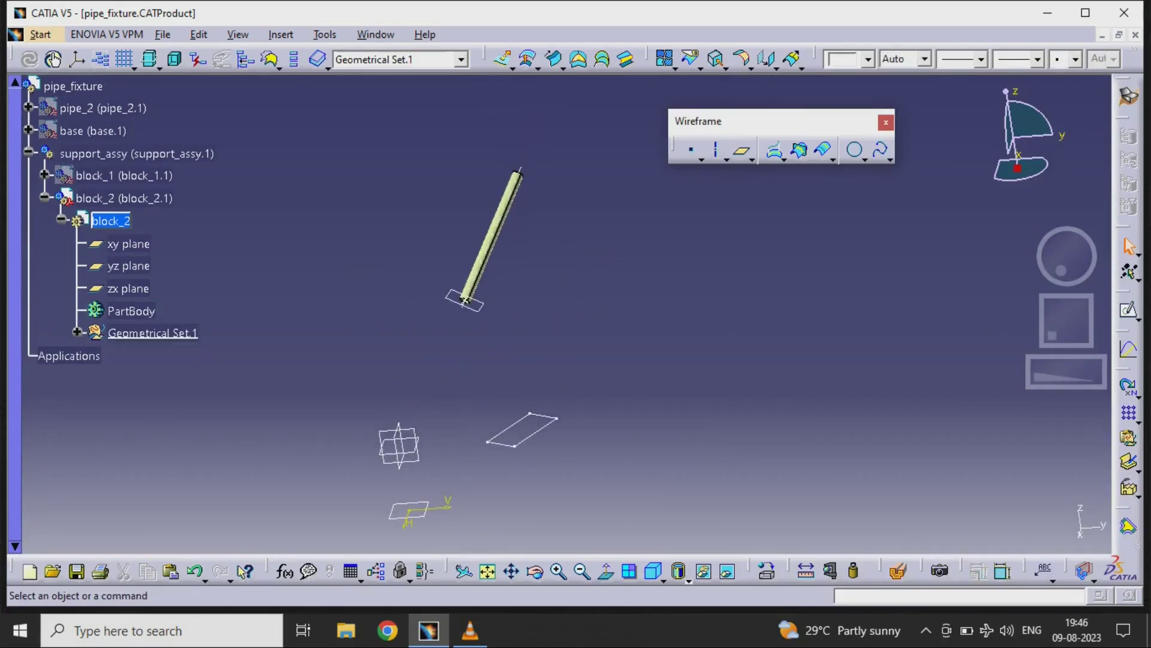
Step: Switch to Part Design and pad the rectangular sketch to a length of 226 mm
{"action": "left_click", "coordinate": [40, 35]}
{"action": "mouse_move", "coordinate": [154, 74]}
{"action": "left_click", "coordinate": [304, 74]}
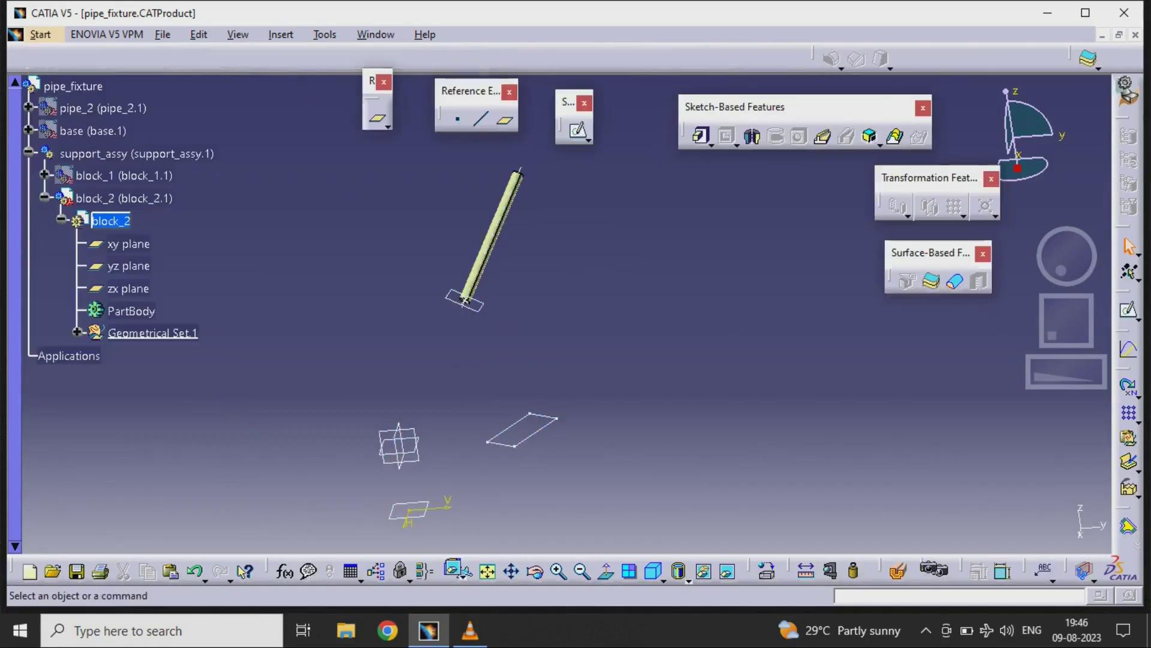
{"action": "left_click", "coordinate": [702, 137]}
{"action": "left_click", "coordinate": [689, 350]}
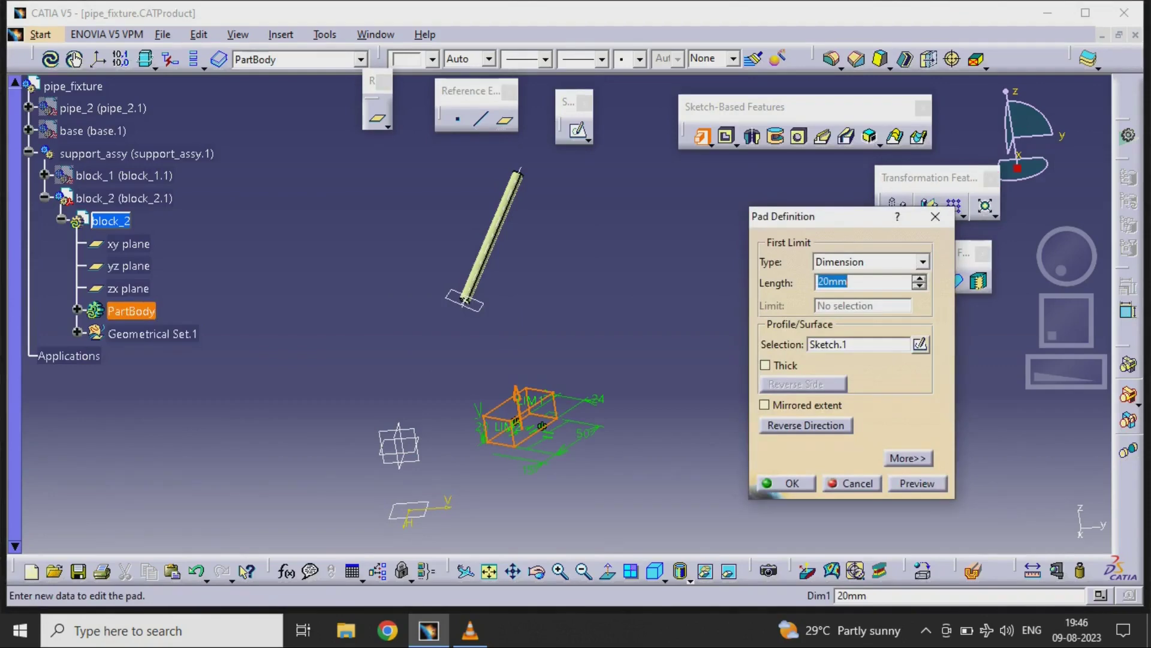
{"action": "type", "text": "228"}
{"action": "key", "text": "Return"}
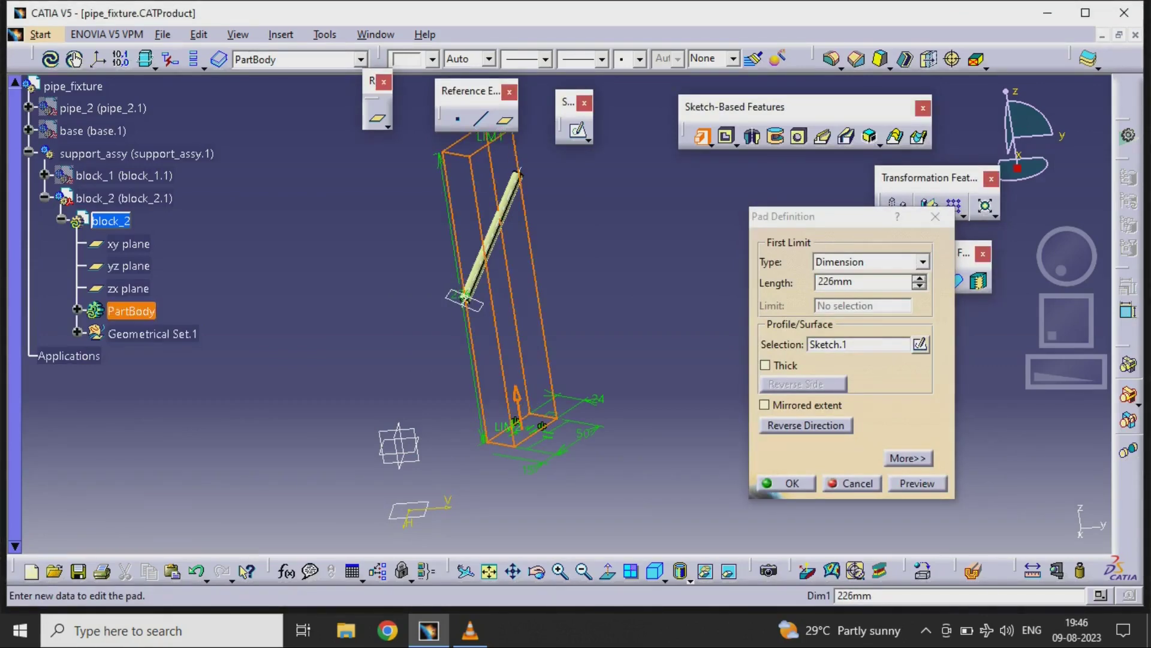
Step: Open a sketch on the block's wide side face and project the silhouette edges of the extracted pipe surface into it
{"action": "middle_click_drag", "start_coordinate": [539, 299], "coordinate": [522, 282]}
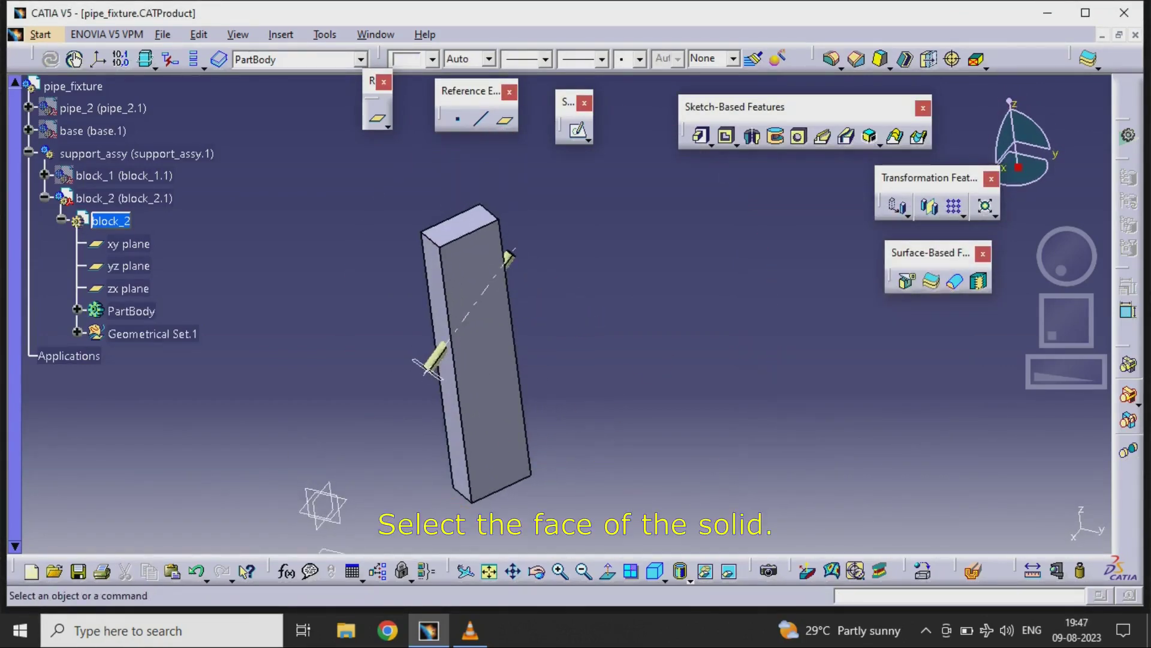
{"action": "left_click", "coordinate": [577, 130]}
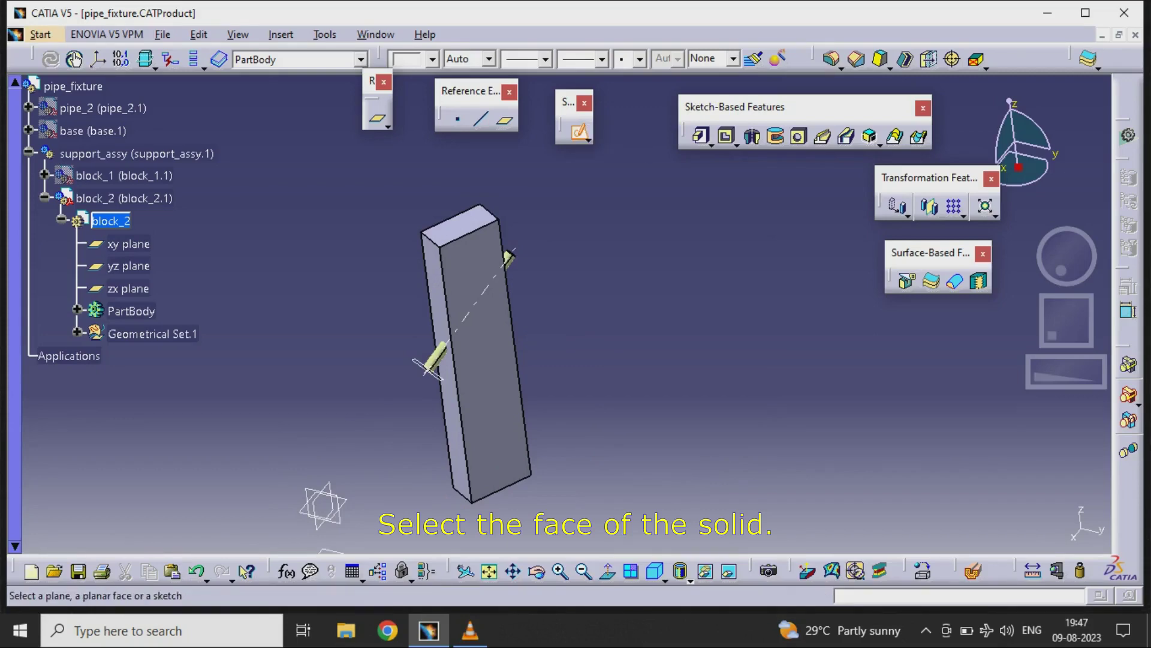
{"action": "left_click", "coordinate": [483, 360]}
{"action": "scroll", "coordinate": [560, 326], "scroll_direction": "up", "scroll_amount": 3}
{"action": "middle_click_drag", "start_coordinate": [560, 326], "coordinate": [578, 446]}
{"action": "left_click", "coordinate": [419, 372]}
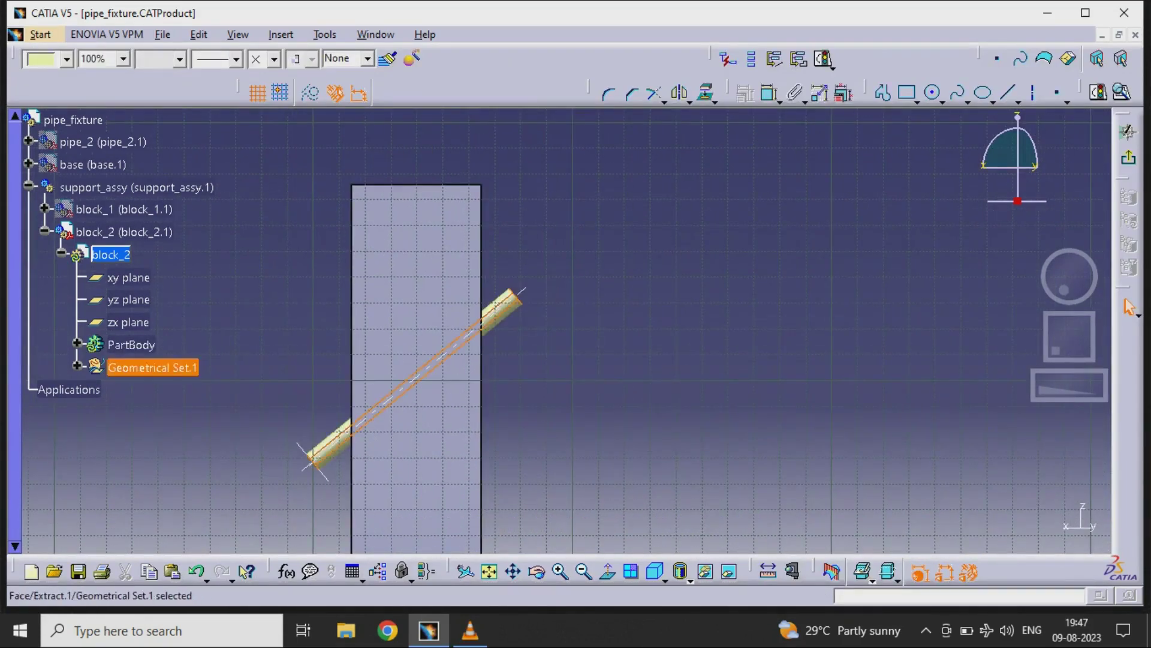
{"action": "left_click_drag", "start_coordinate": [708, 93], "coordinate": [710, 146]}
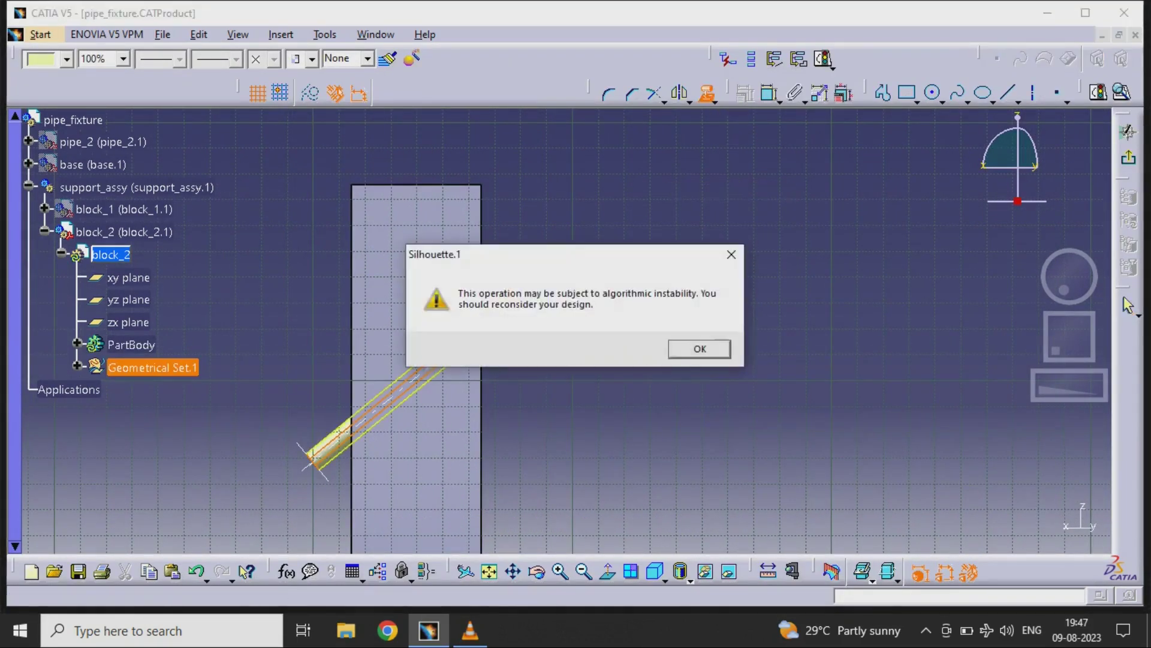
{"action": "left_click", "coordinate": [694, 350]}
Step: Sketch a closed four-sided profile around the block's upper part, with its slanted lower side parallel to the pipe's silhouette
{"action": "left_click", "coordinate": [882, 93]}
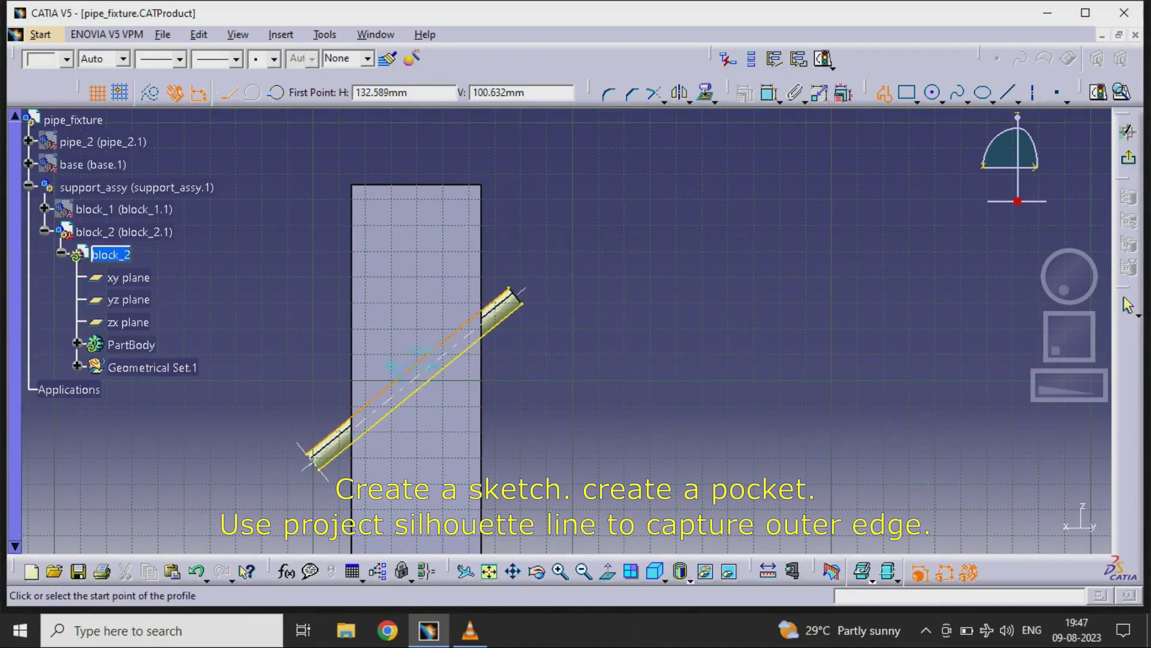
{"action": "left_click", "coordinate": [336, 397]}
{"action": "left_click", "coordinate": [500, 264]}
{"action": "left_click", "coordinate": [500, 164]}
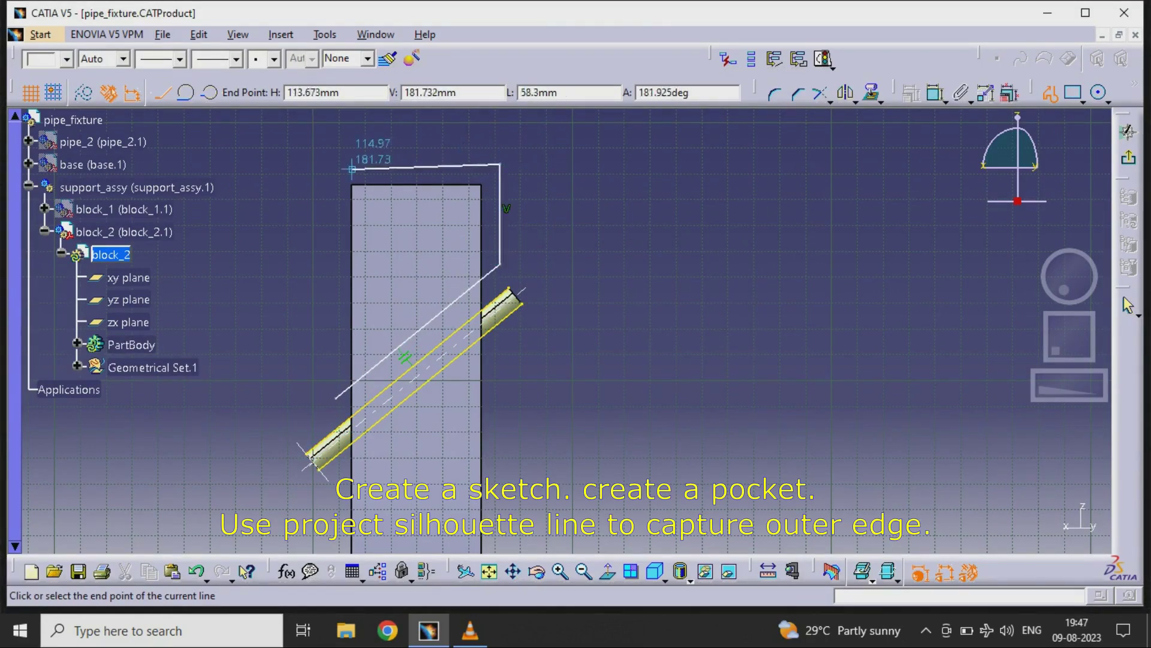
{"action": "left_click", "coordinate": [336, 164]}
{"action": "left_click", "coordinate": [336, 397]}
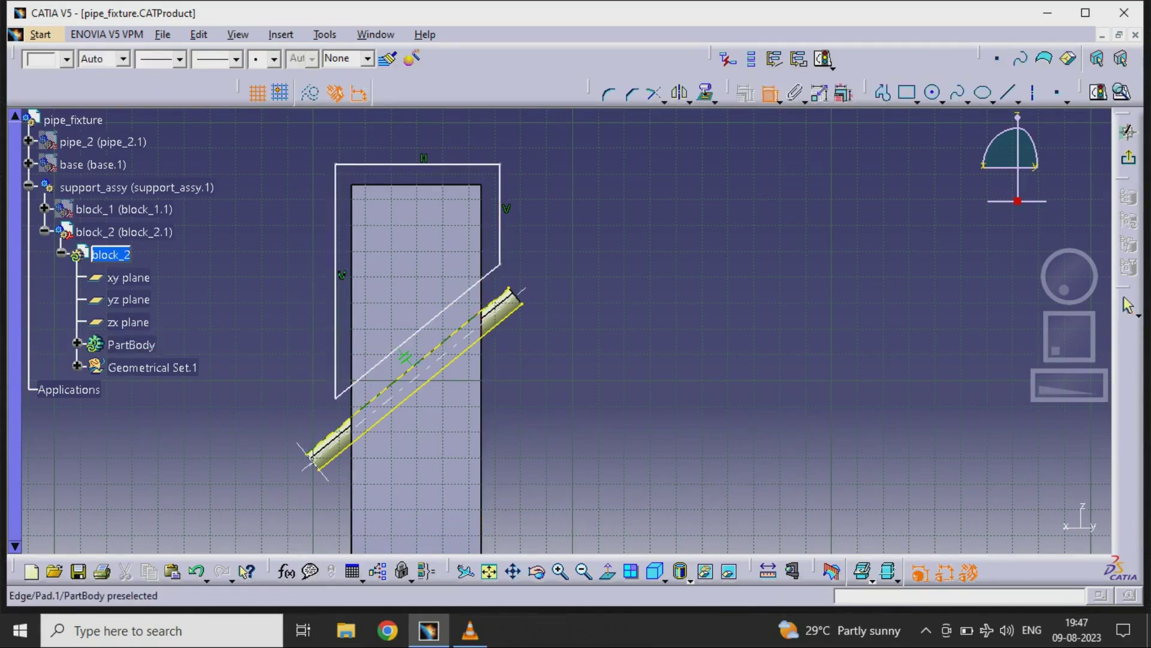
Step: Set the offset between the profile's slanted side and the pipe's upper silhouette line to 1 mm
{"action": "left_click", "coordinate": [420, 354]}
{"action": "double_click", "coordinate": [569, 201]}
{"action": "type", "text": "0"}
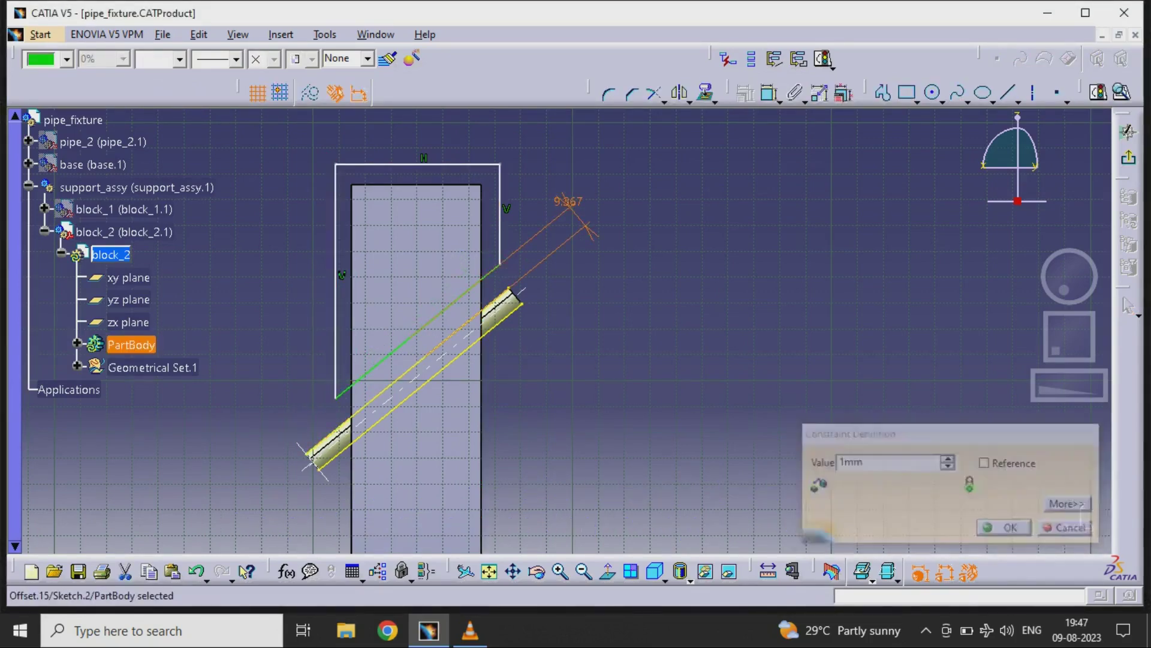
{"action": "key", "text": "Return"}
Step: Adjust the profile's upper corner just outside the block and exit the sketch with the silhouette lines as construction elements
{"action": "left_click_drag", "start_coordinate": [350, 181], "coordinate": [327, 173]}
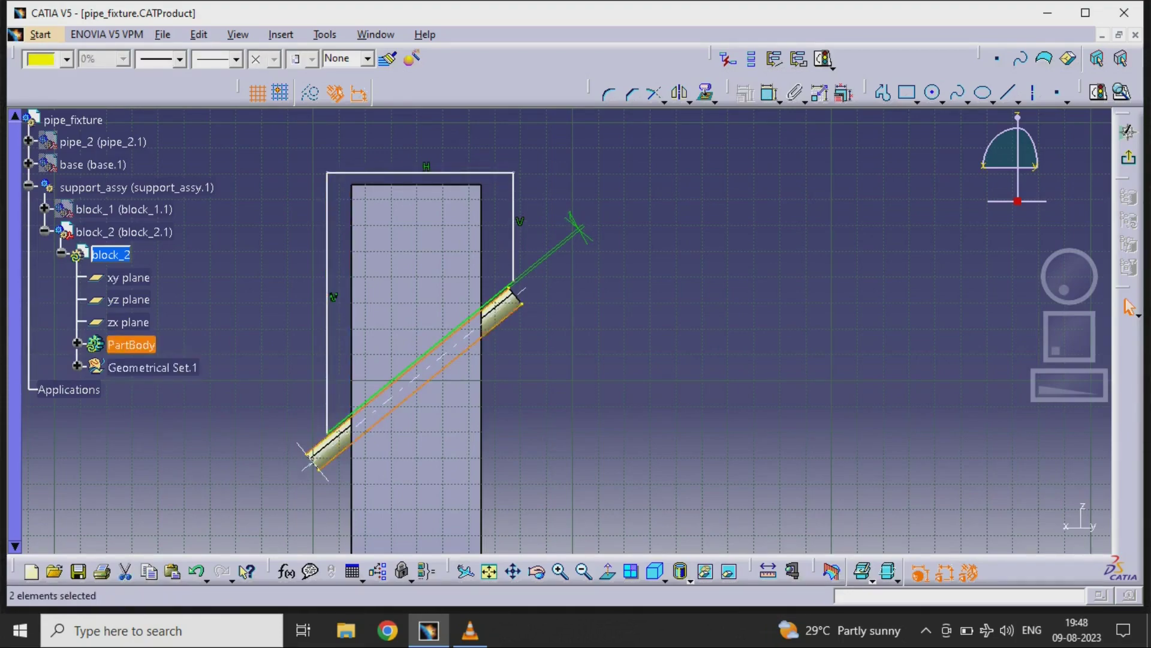
{"action": "key", "text": "Escape"}
{"action": "left_click", "coordinate": [1097, 58]}
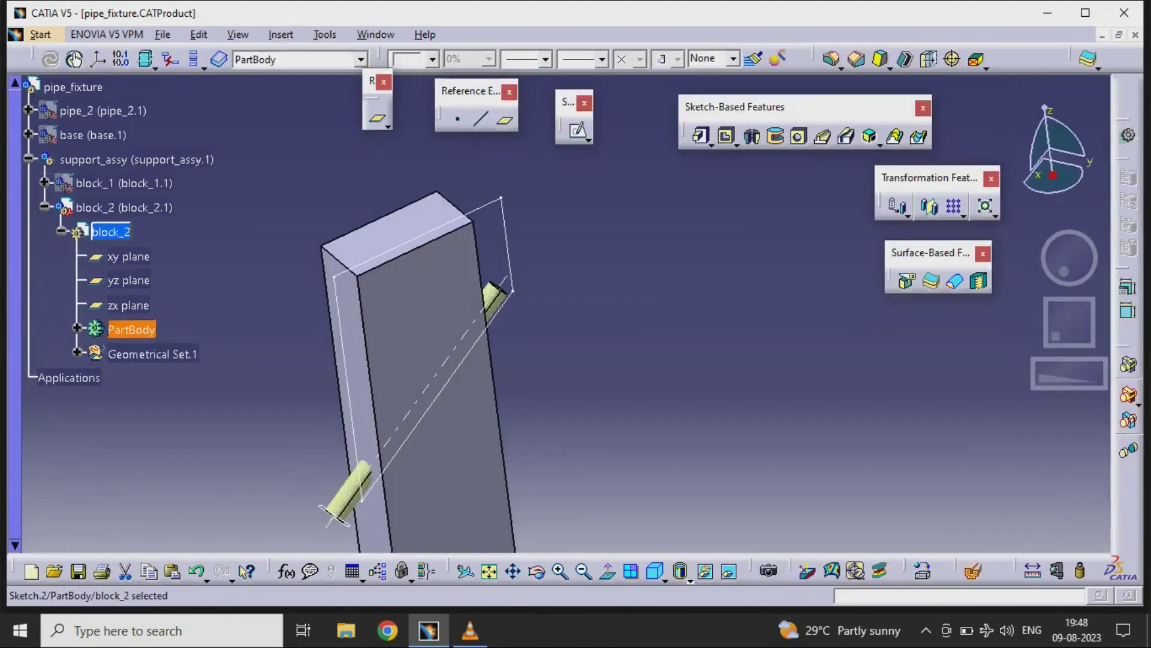
Step: Cut away the block's slanted upper part with a pocket from the four-sided profile, using the Up to next limit
{"action": "left_click", "coordinate": [727, 136]}
{"action": "left_click", "coordinate": [923, 262]}
{"action": "left_click", "coordinate": [836, 304]}
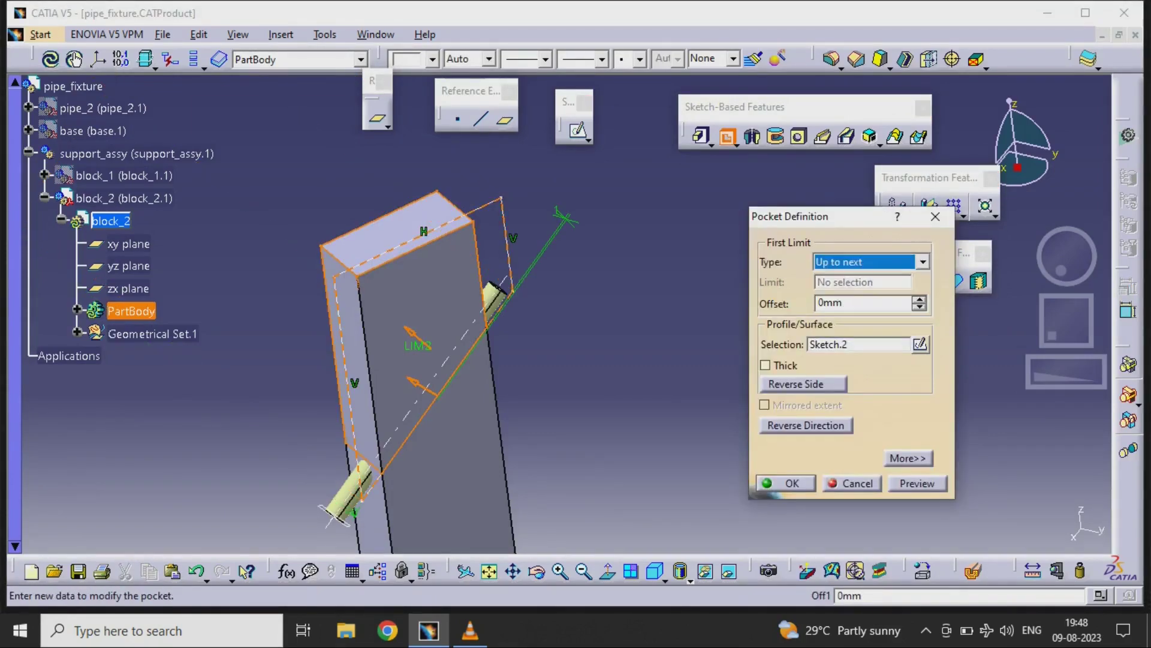
{"action": "left_click", "coordinate": [786, 483]}
Step: Open a sketch on the datum plane at the pipe's lower end and project the pipe's circular edge into it
{"action": "middle_click_drag", "start_coordinate": [455, 336], "coordinate": [498, 300]}
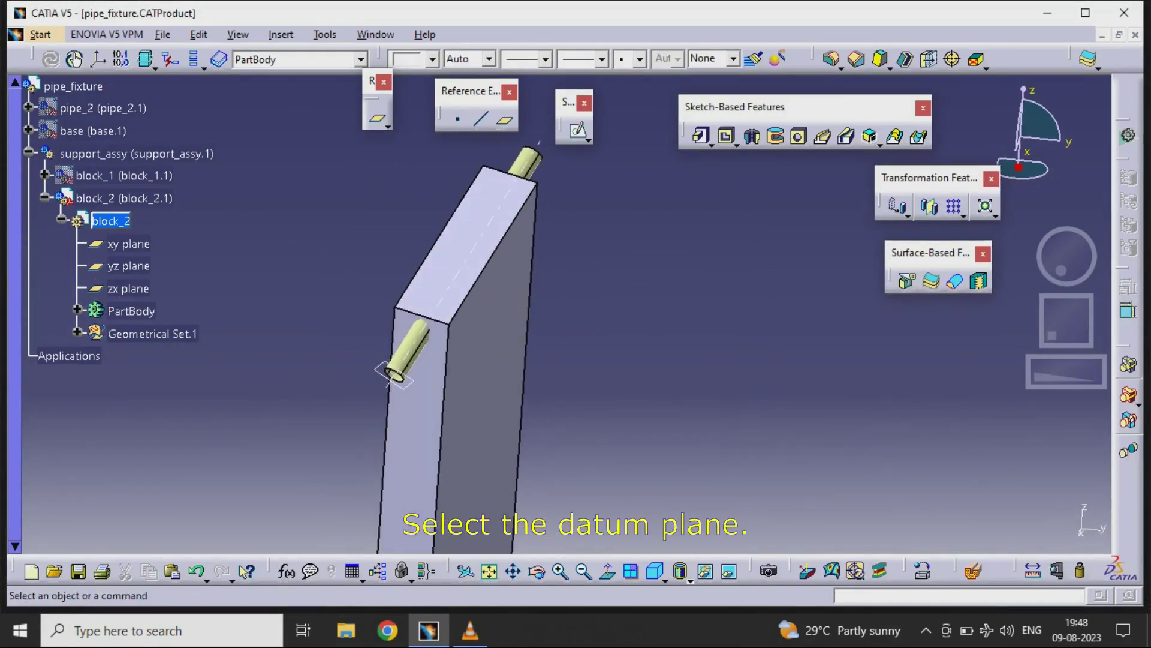
{"action": "left_click", "coordinate": [393, 374]}
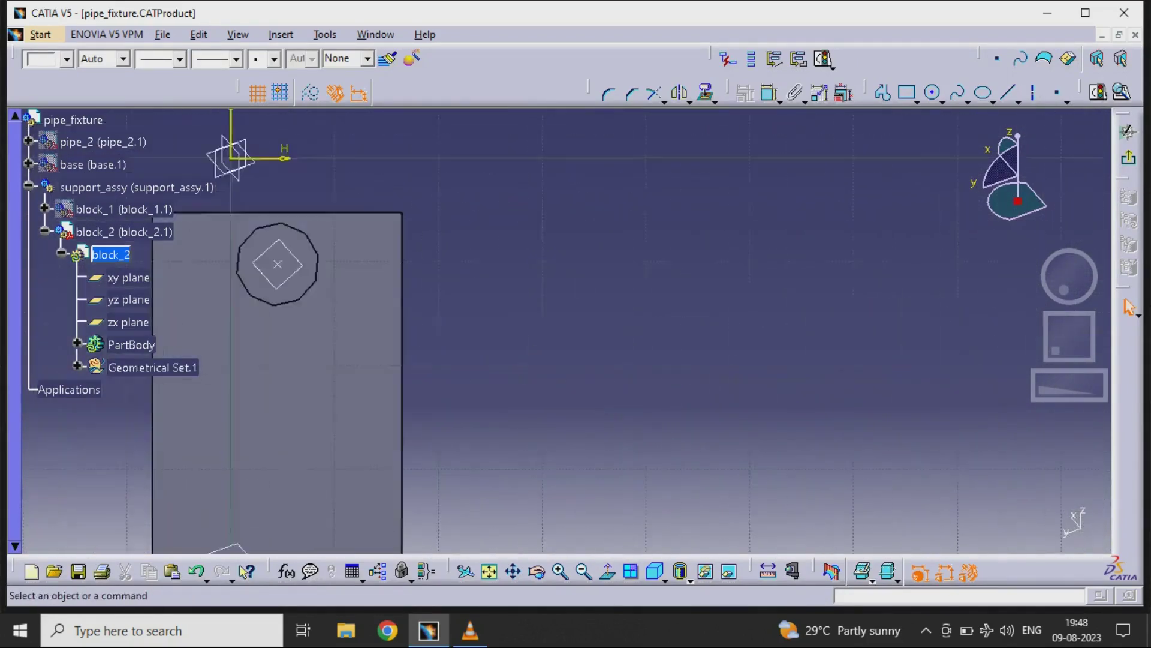
{"action": "left_click", "coordinate": [714, 101]}
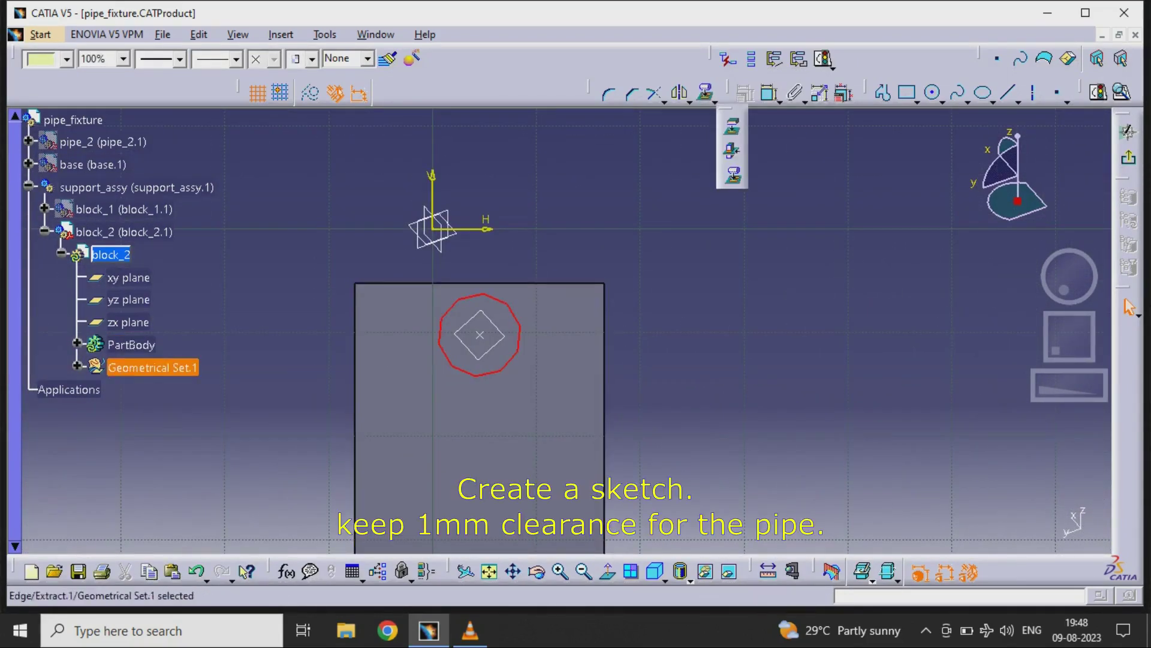
{"action": "left_click", "coordinate": [733, 128]}
Step: Sketch a closed rectangular profile about 14.6 mm tall around the projected circle, extending above the block's upper edge
{"action": "left_click", "coordinate": [909, 93]}
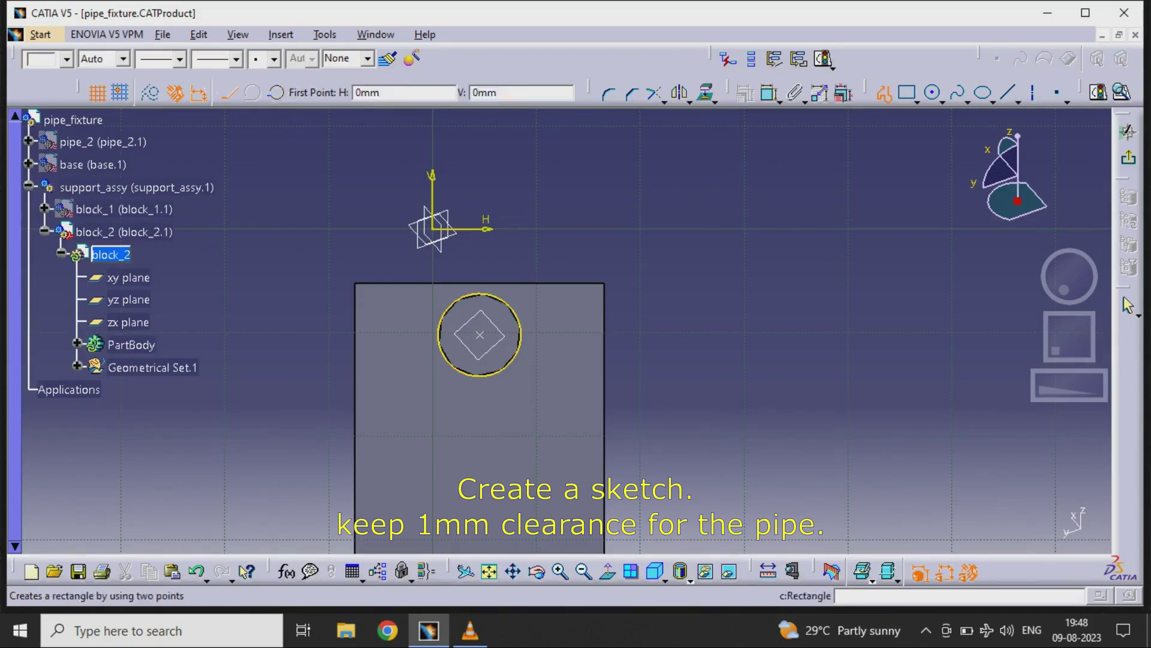
{"action": "left_click", "coordinate": [428, 259]}
{"action": "left_click", "coordinate": [427, 410]}
{"action": "left_click", "coordinate": [544, 410]}
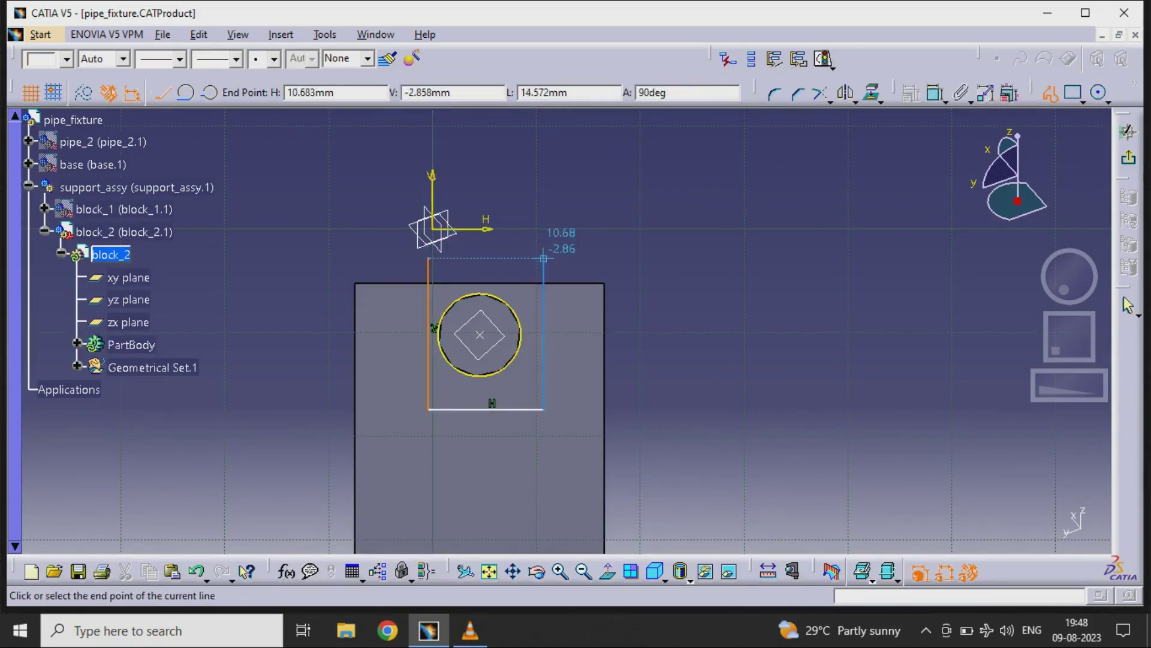
{"action": "left_click", "coordinate": [544, 259]}
{"action": "left_click", "coordinate": [438, 259]}
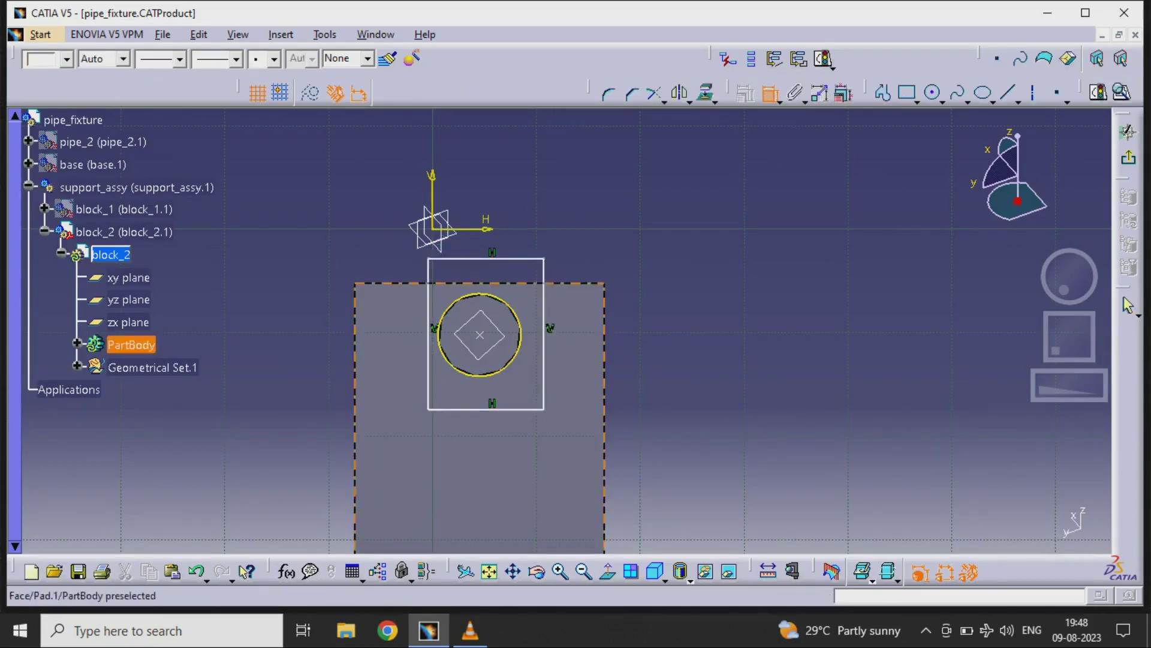
Step: Set the clearance between the projected circle and each of the rectangle's two vertical sides to 1 mm
{"action": "left_click", "coordinate": [362, 230]}
{"action": "double_click", "coordinate": [362, 230]}
{"action": "key", "text": "Escape"}
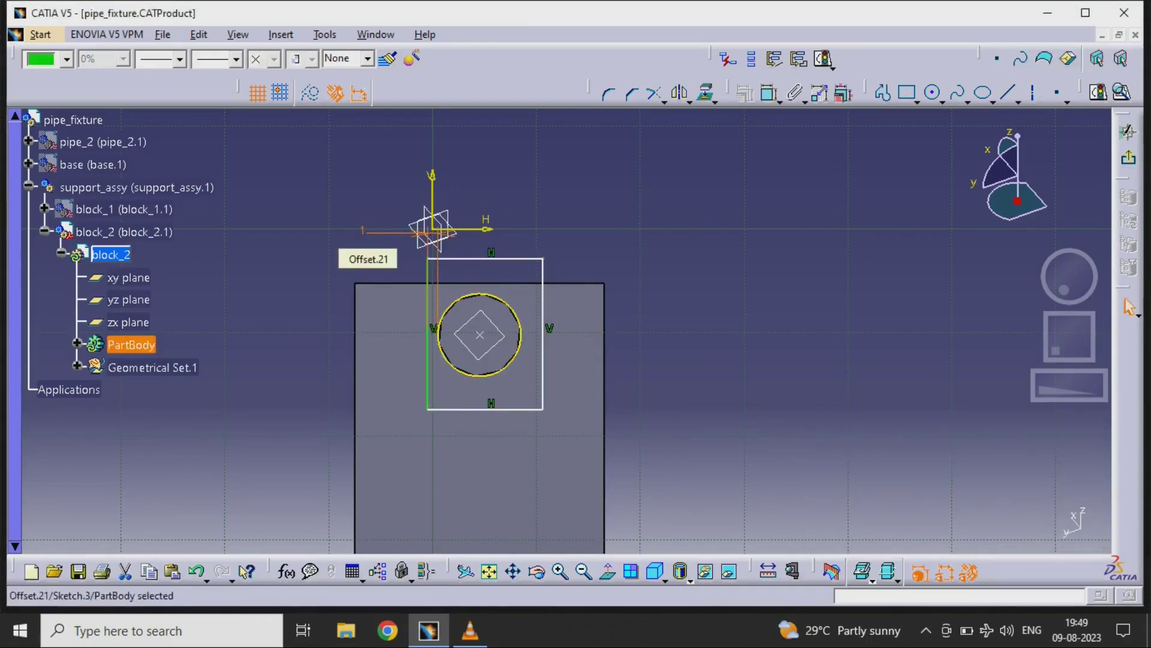
{"action": "left_click", "coordinate": [543, 336]}
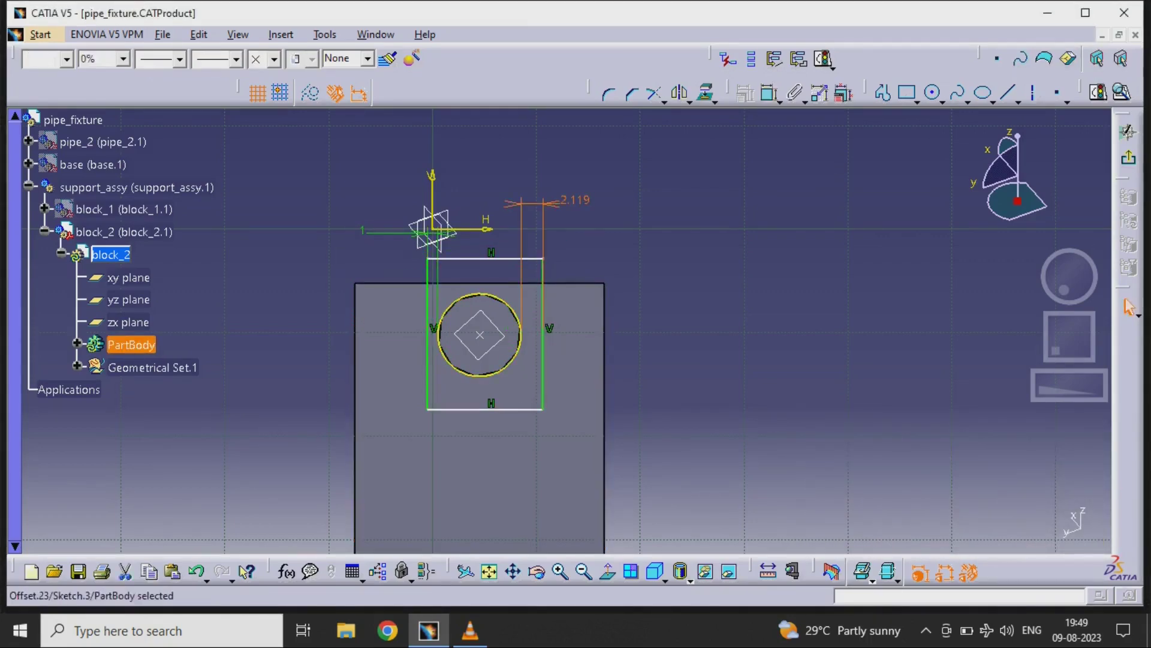
{"action": "double_click", "coordinate": [575, 200]}
{"action": "type", "text": "1"}
{"action": "key", "text": "Return"}
Step: Constrain the rectangle's lower side to a 1 mm offset from the projected circle
{"action": "left_click", "coordinate": [767, 571]}
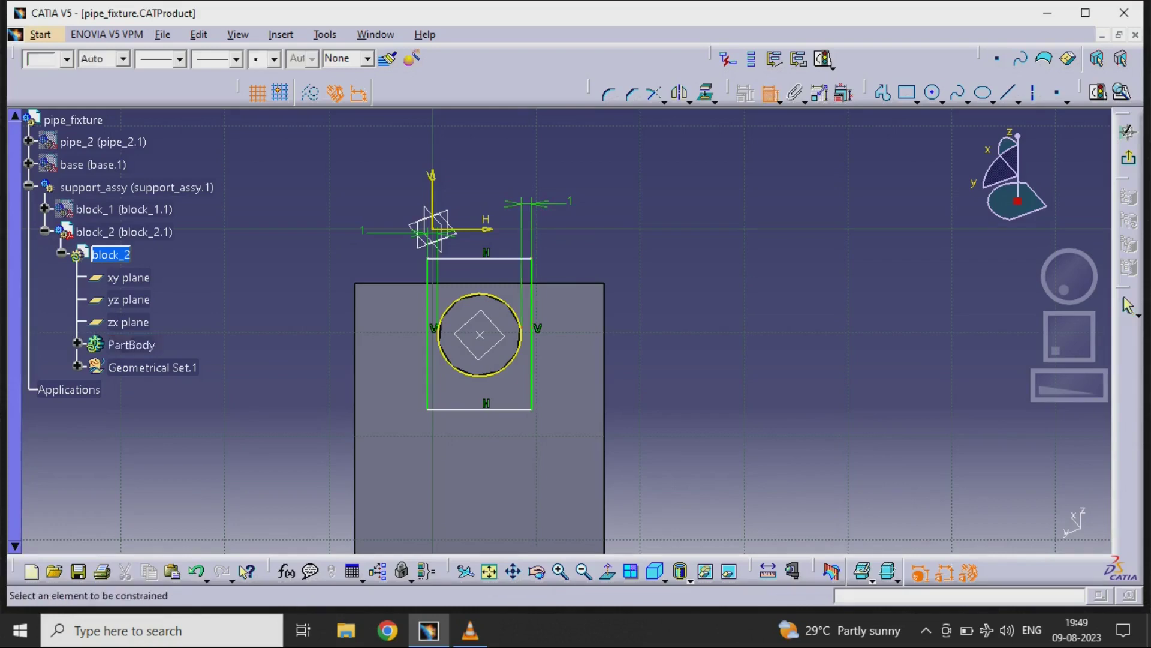
{"action": "left_click", "coordinate": [479, 410]}
{"action": "double_click", "coordinate": [697, 330]}
{"action": "type", "text": "1"}
{"action": "key", "text": "Return"}
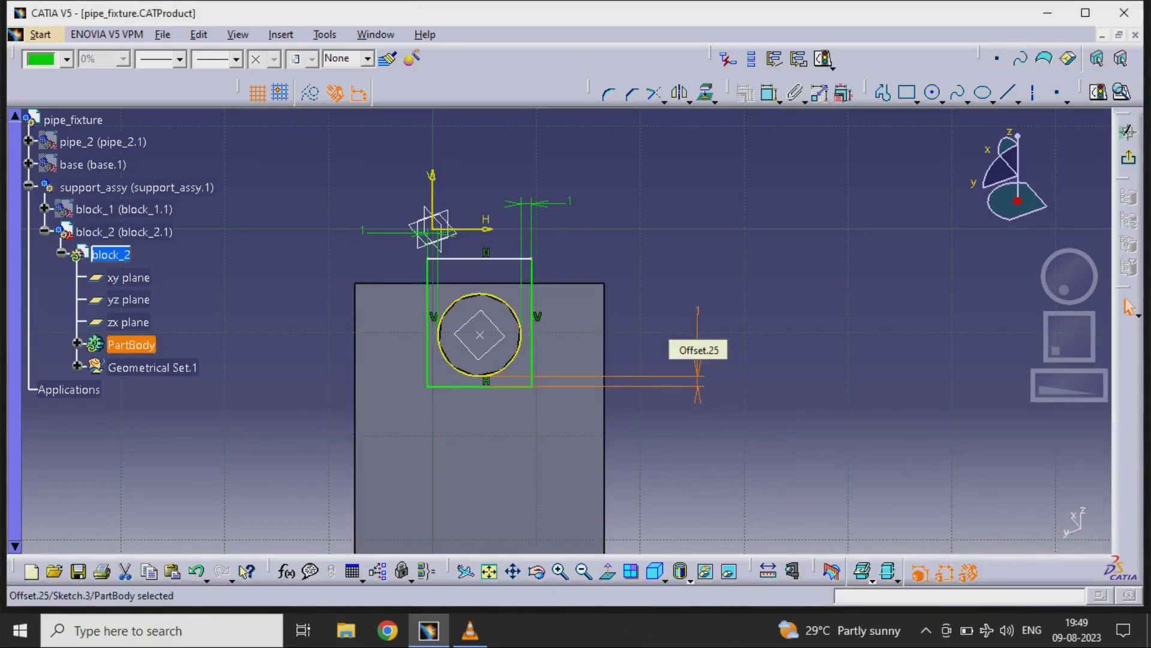
Step: Dimension the rectangle's vertical side and set its length to 12 mm
{"action": "left_click", "coordinate": [677, 240]}
{"action": "double_click", "coordinate": [675, 239]}
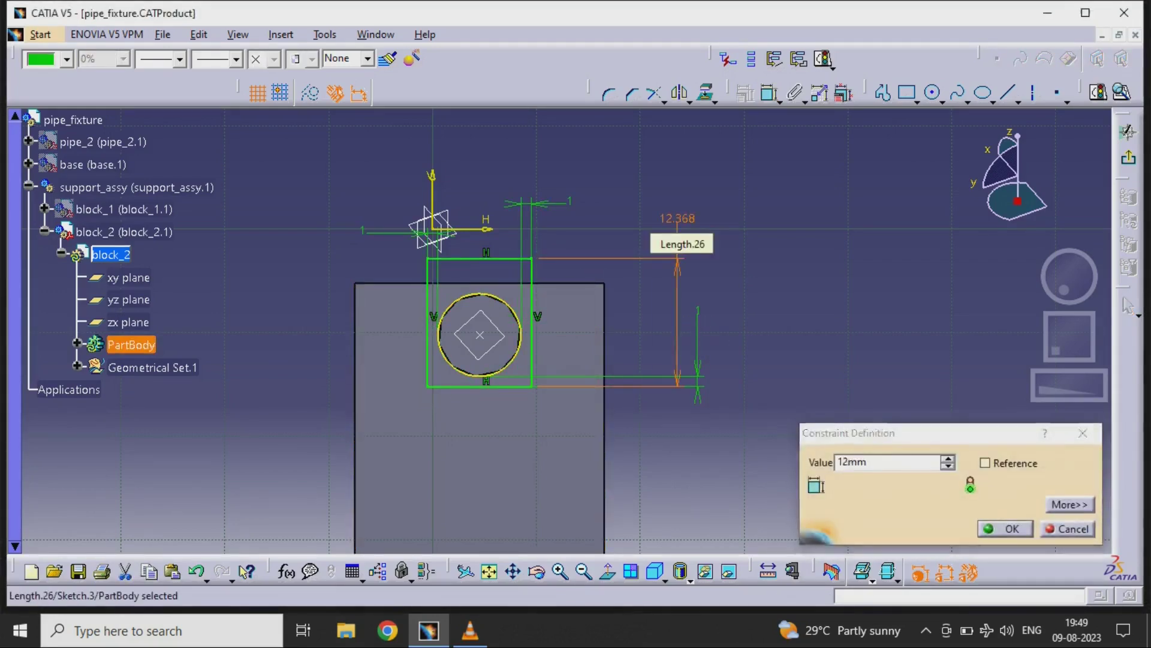
{"action": "type", "text": "12"}
{"action": "key", "text": "Return"}
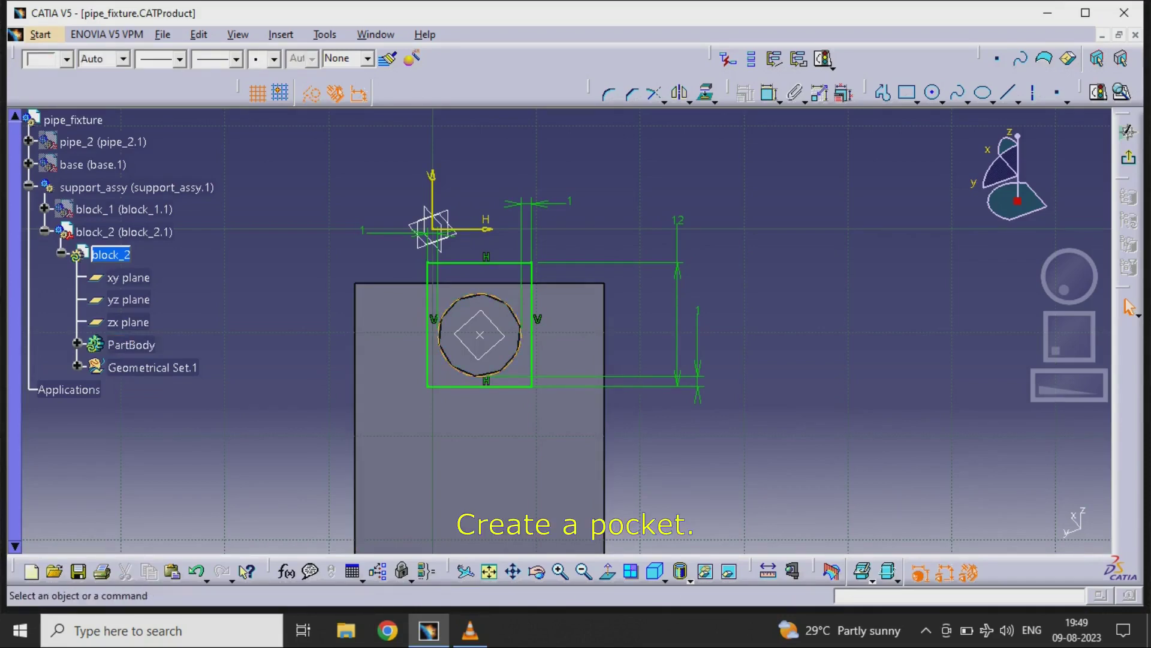